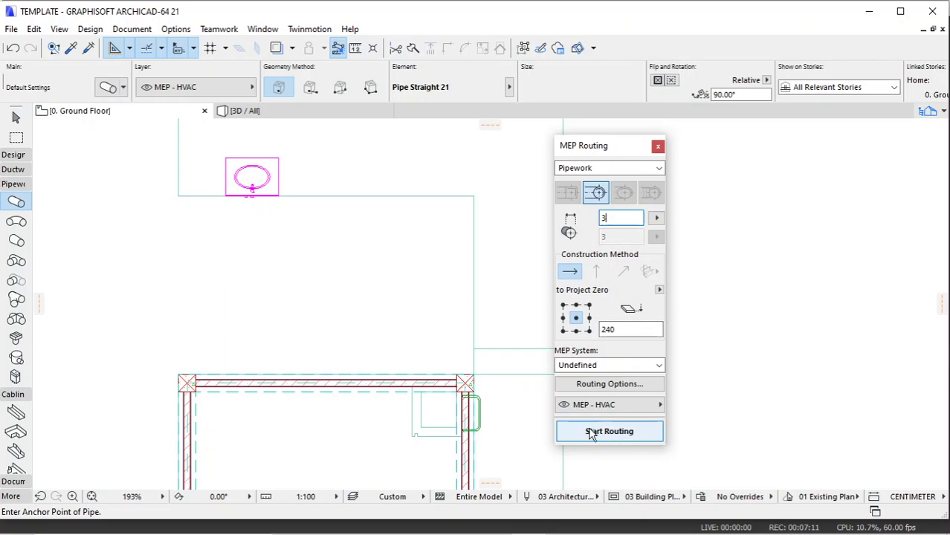
Route a size 3 pipe at elevation 240 from the building's wall, around a corner, to the back of the sink.
left_click(605, 433)
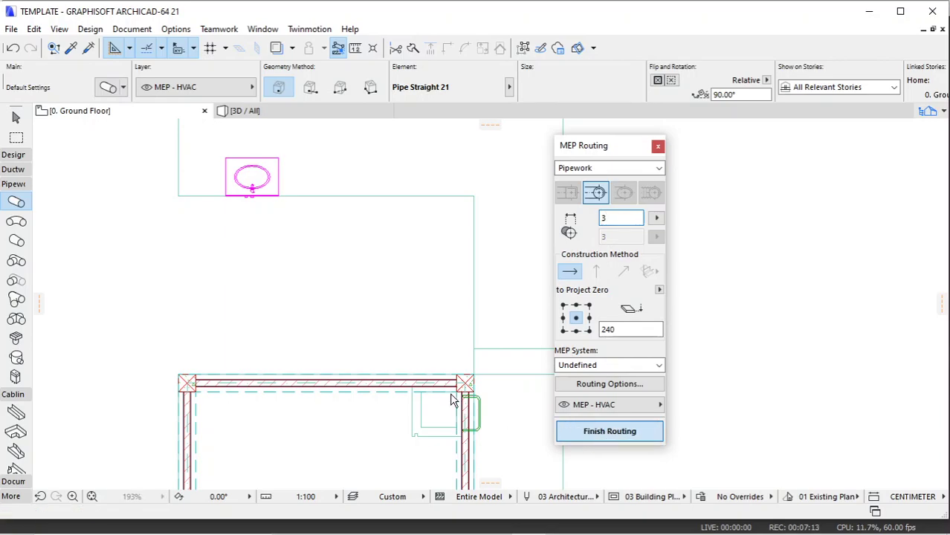
scroll(442, 383, "up", 4)
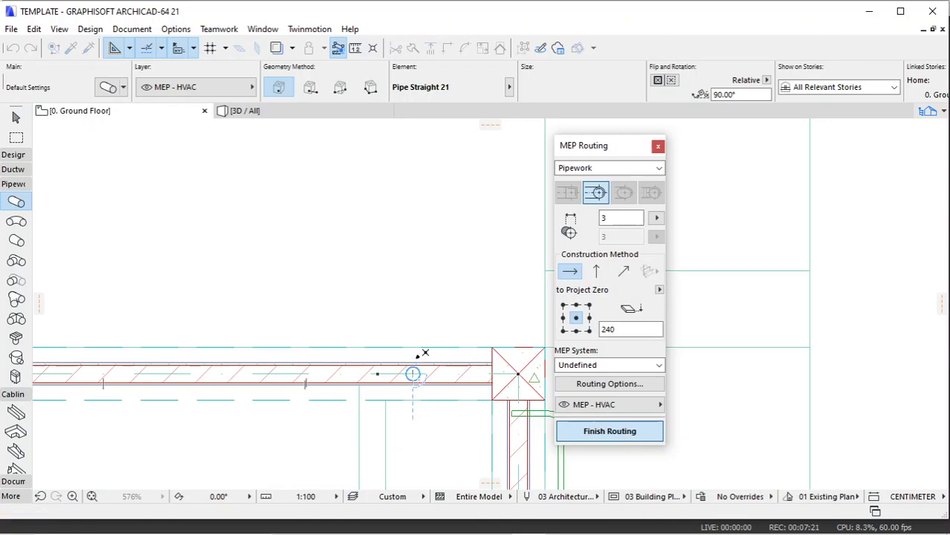
left_click(413, 374)
scroll(414, 375, "down", 3)
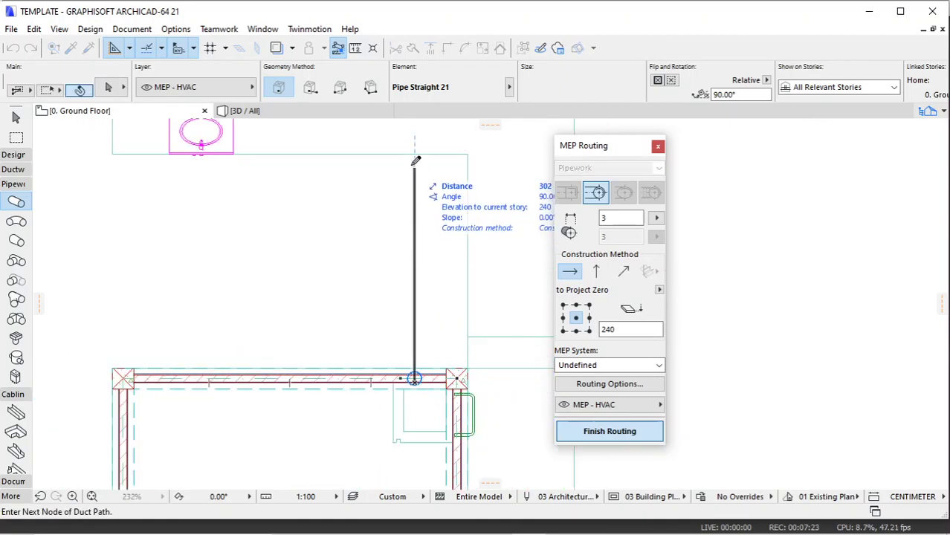
scroll(202, 151, "up", 5)
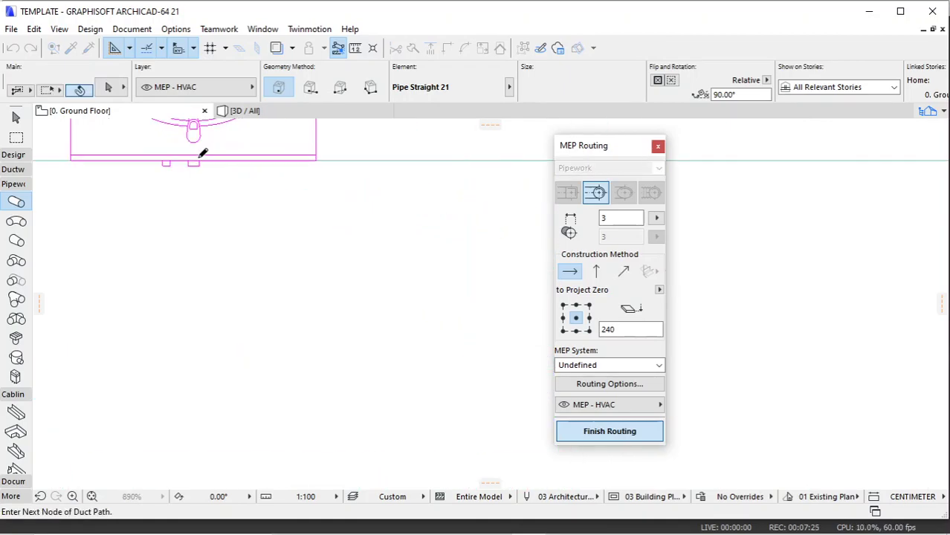
left_click(170, 177)
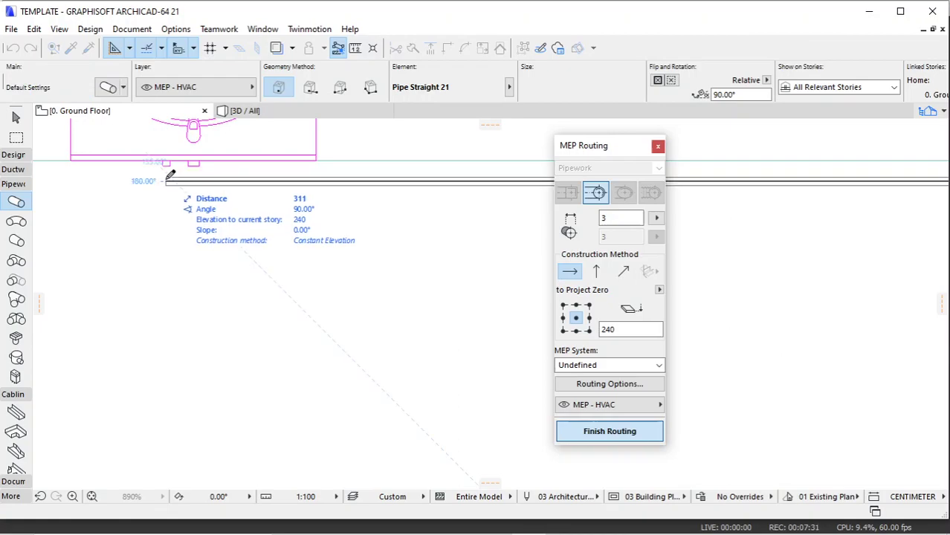
left_click(167, 140)
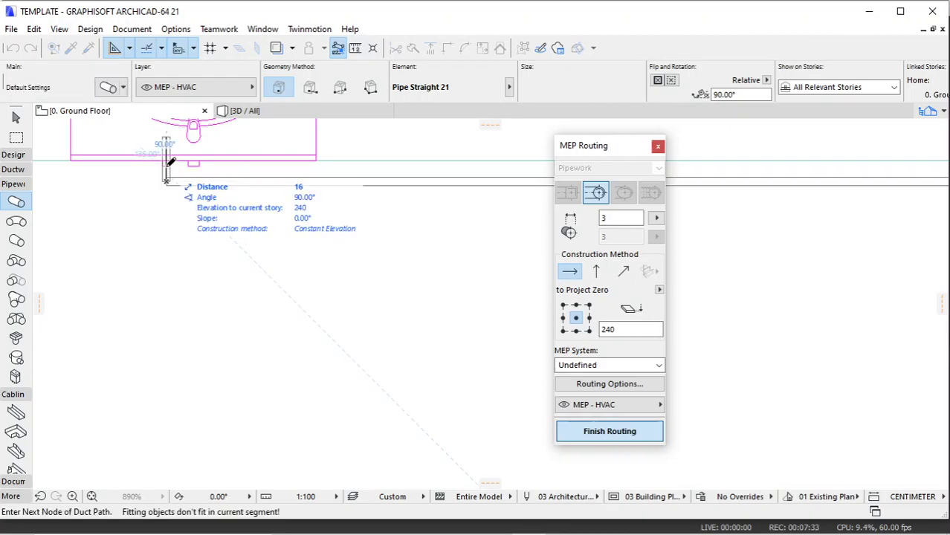
right_click(219, 153)
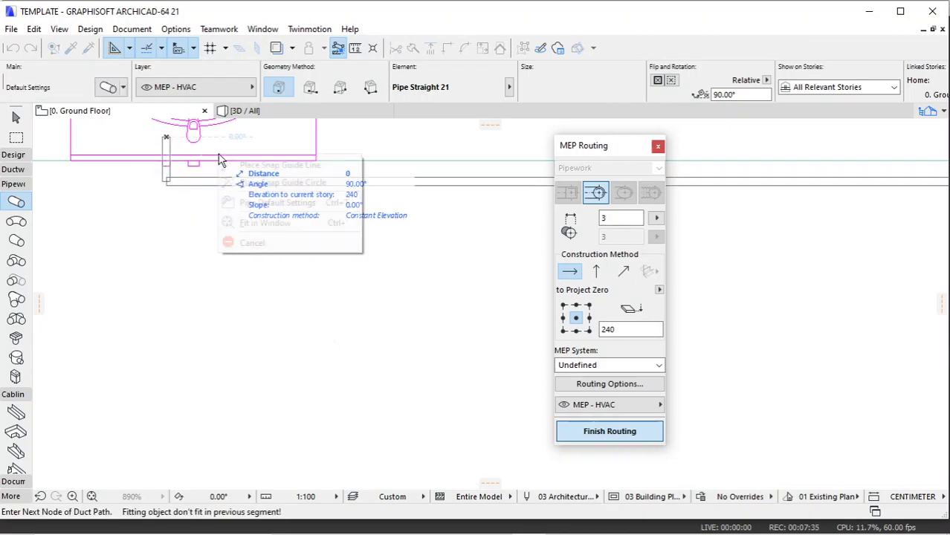
left_click(541, 256)
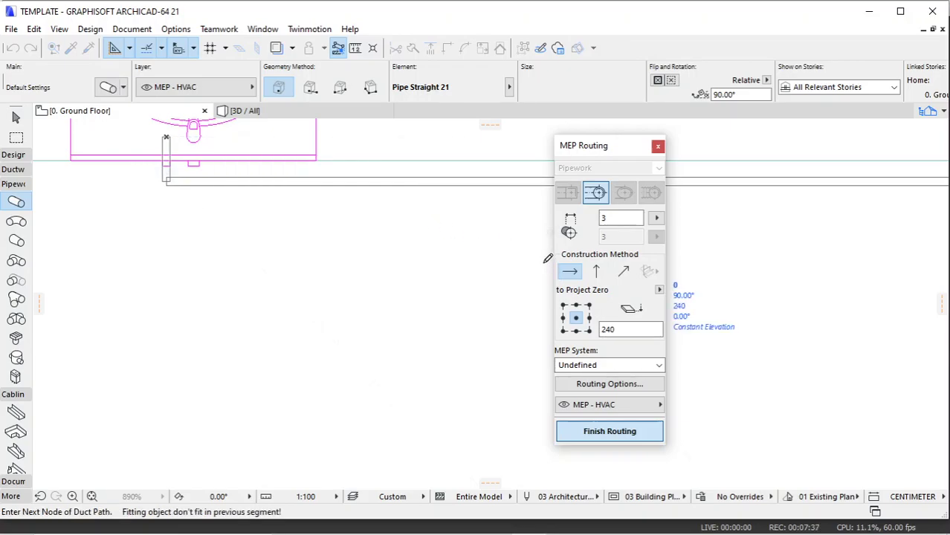
left_click(612, 433)
scroll(278, 280, "down", 5)
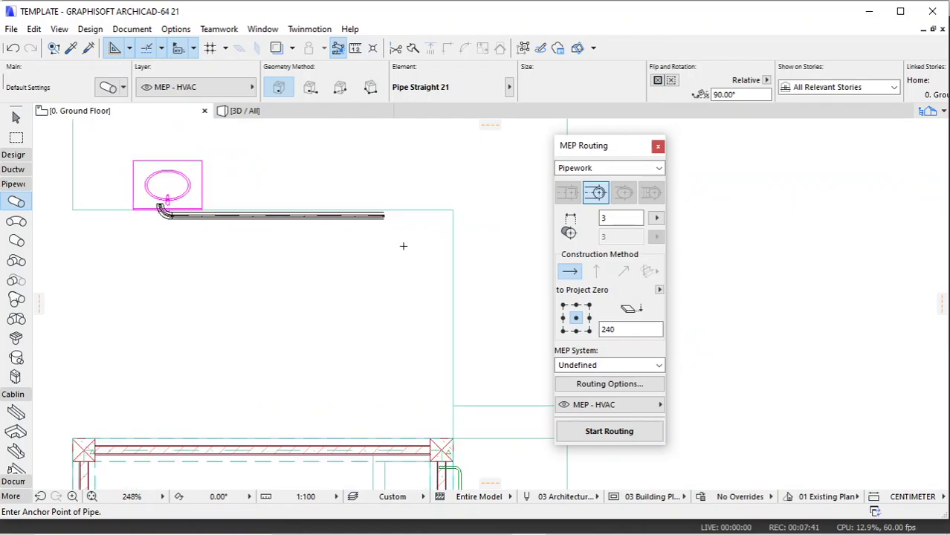
scroll(404, 246, "up", 1)
Examine the routed pipe in the 3D view, including its insulation at the open end near the sink.
left_click(317, 114)
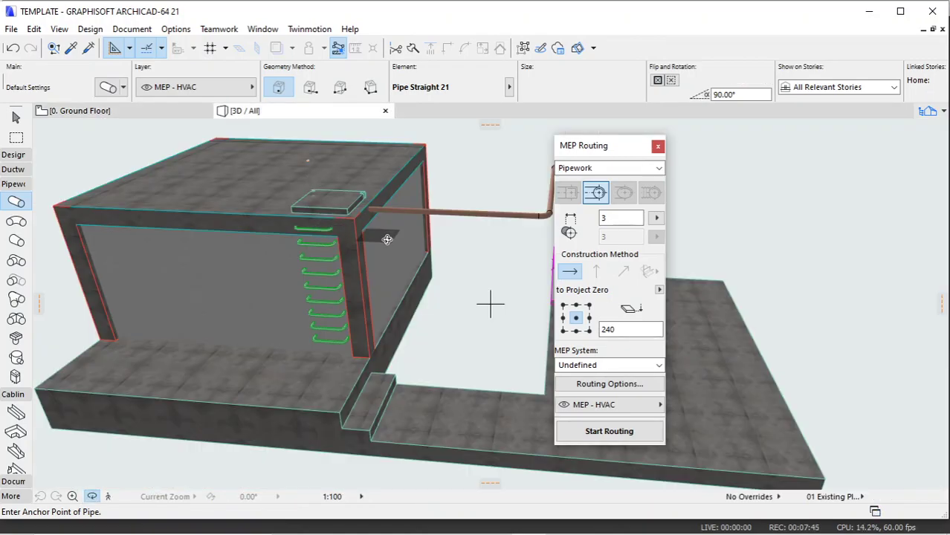
middle_click_drag(284, 231, 237, 245, "shift")
scroll(253, 246, "up", 1)
middle_click_drag(441, 229, 260, 290)
scroll(349, 254, "up", 4)
scroll(338, 253, "up", 5)
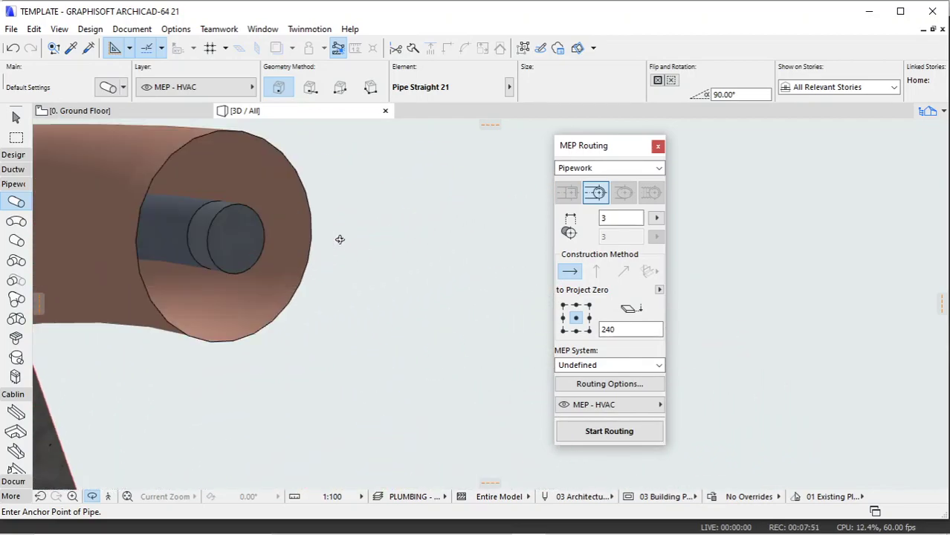
scroll(338, 240, "down", 5)
scroll(331, 232, "up", 2)
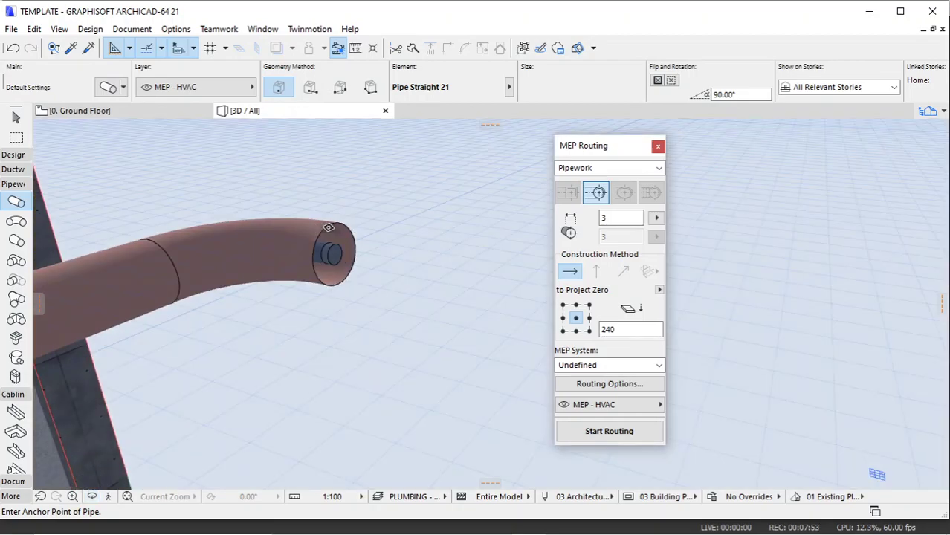
Select all the routed pipe parts and turn off Insulation in the pipework routing options.
key("ctrl+a")
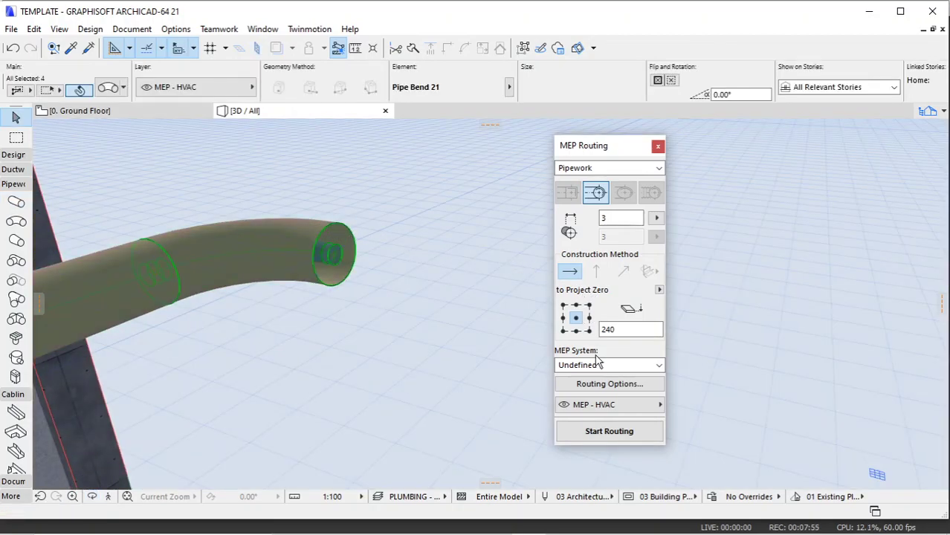
left_click(614, 393)
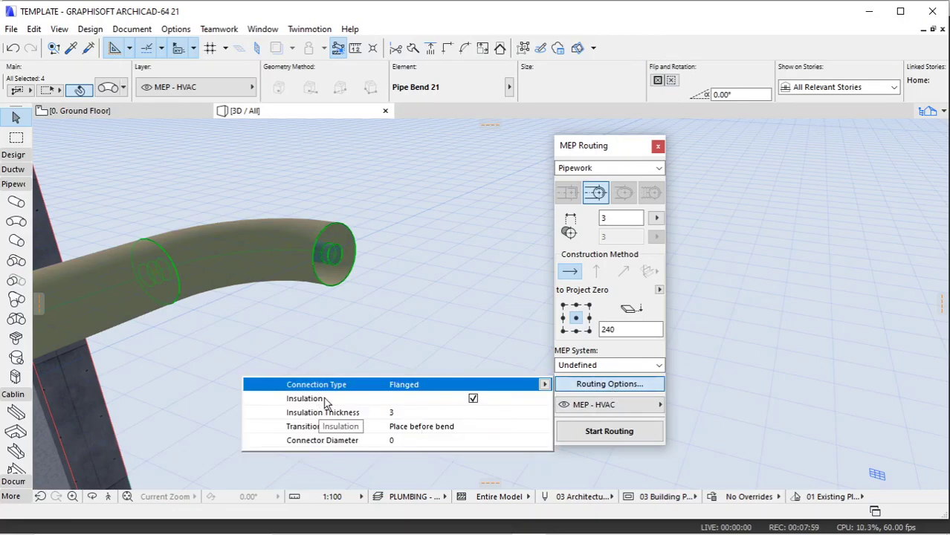
left_click(473, 399)
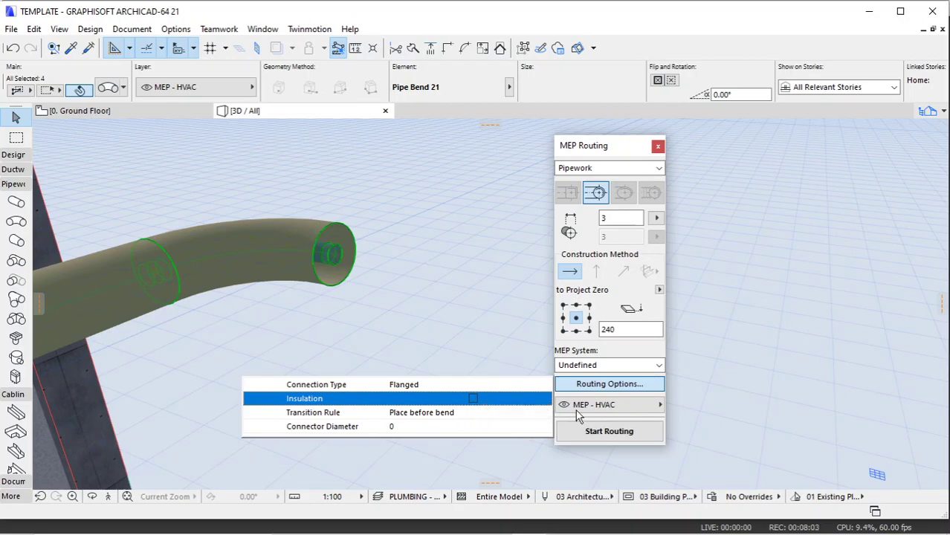
left_click(501, 341)
scroll(448, 294, "down", 3)
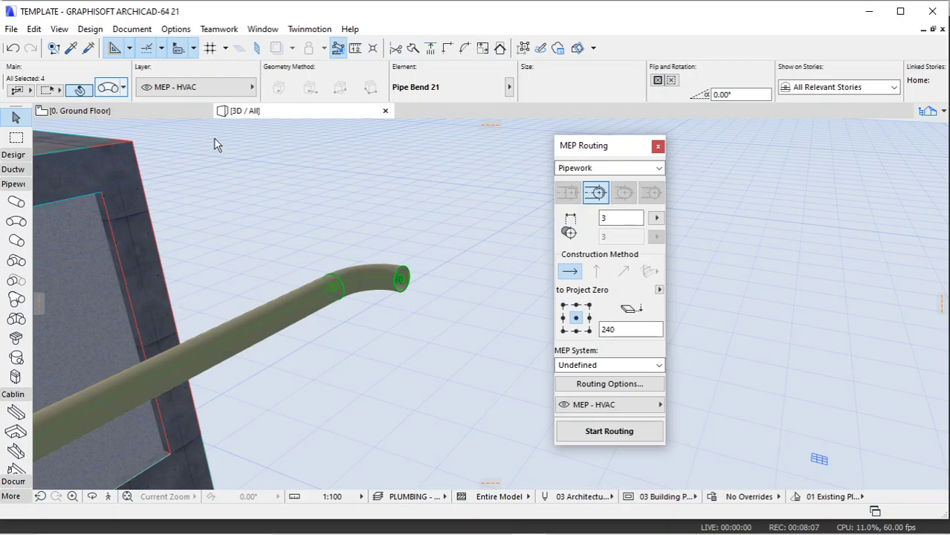
Turn off insulation for the two selected pipe bends.
key("ctrl+t")
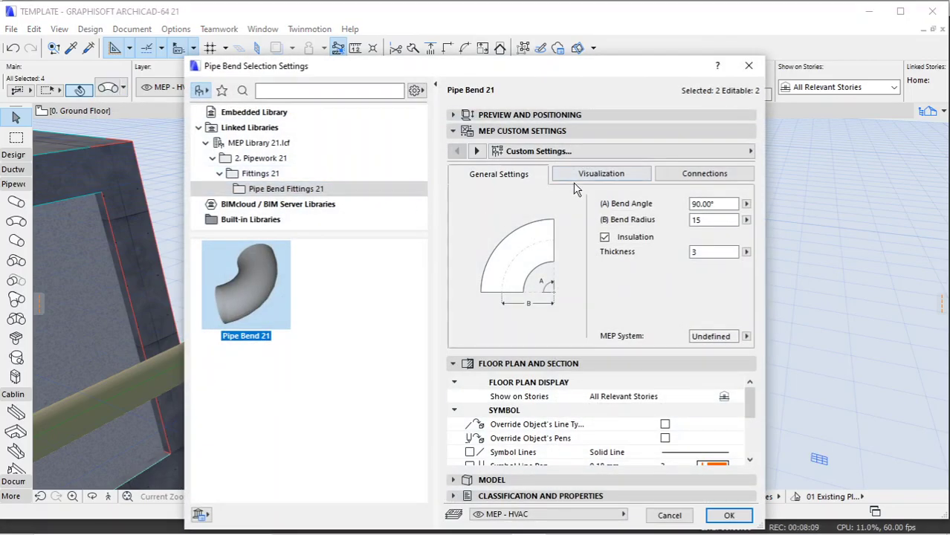
left_click(604, 237)
left_click(729, 515)
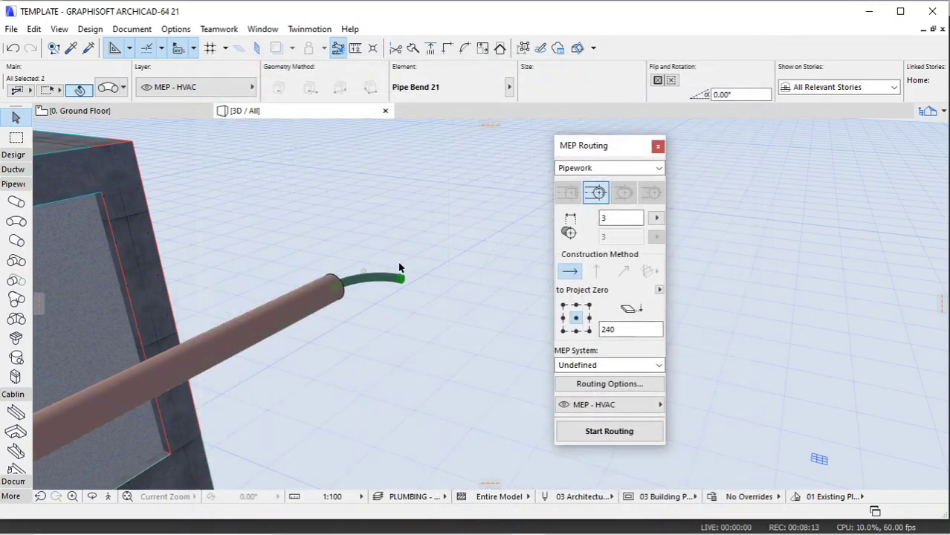
scroll(471, 295, "down", 4)
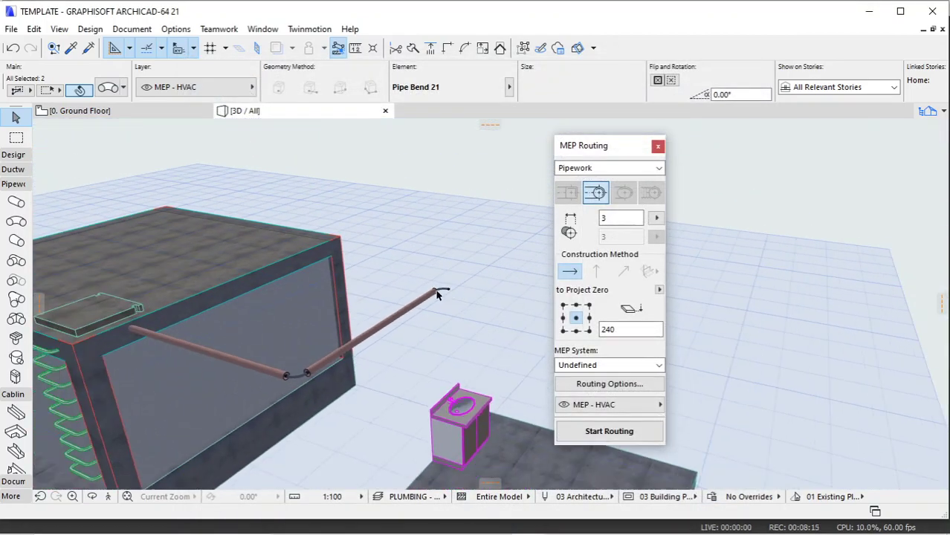
Add the straight pipe segments to the selection and turn off their insulation.
scroll(316, 358, "up", 3)
left_click(293, 352, "shift")
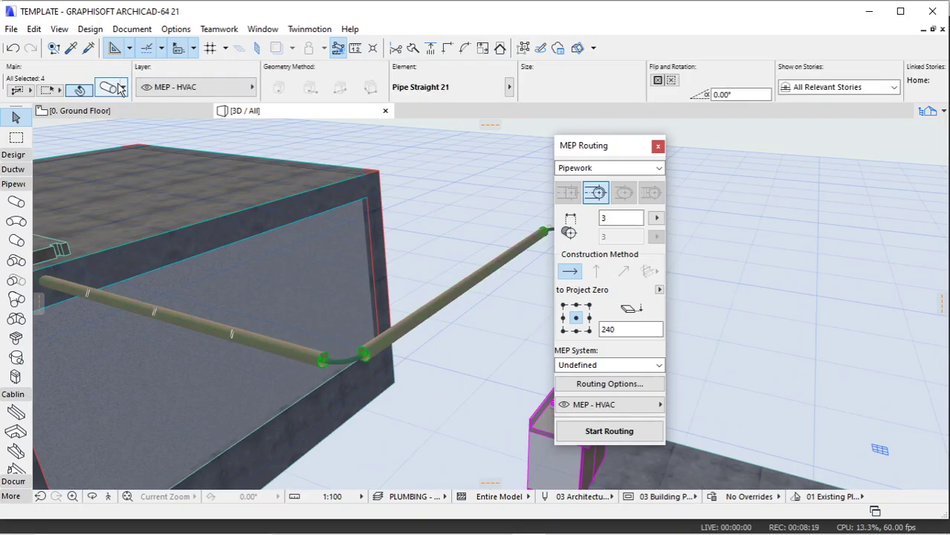
left_click(119, 87)
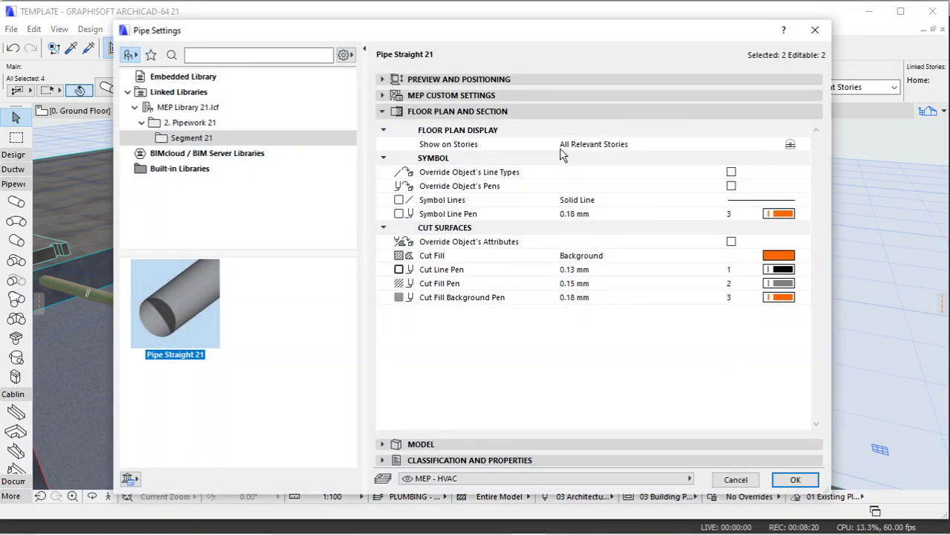
left_click(474, 96)
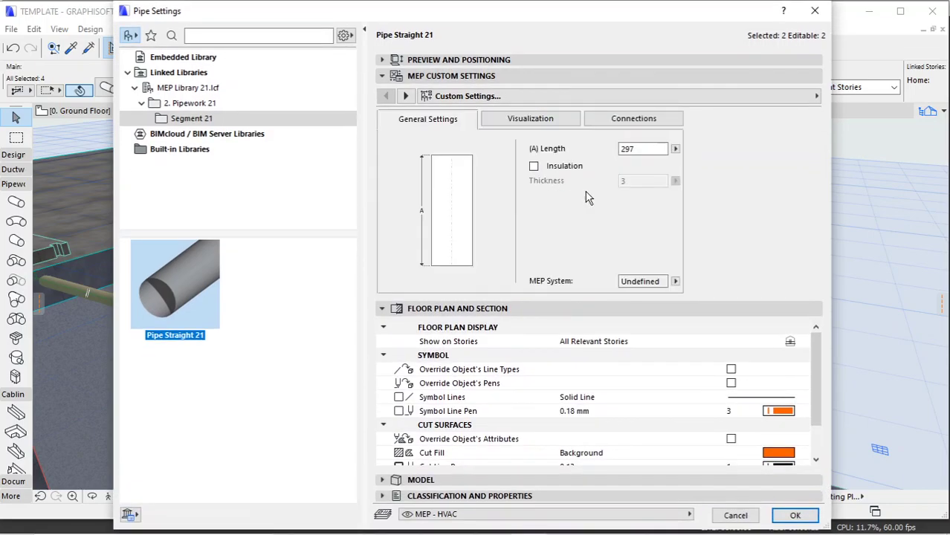
left_click(790, 512)
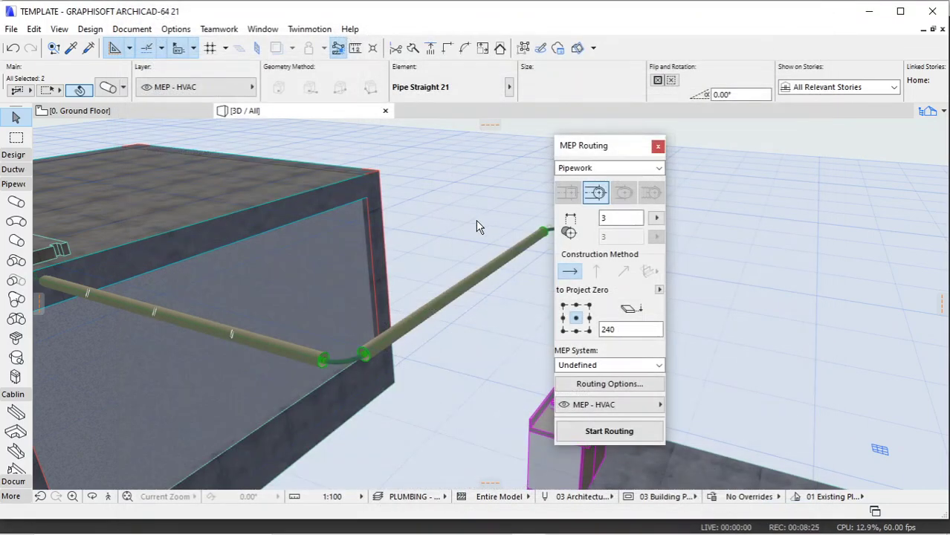
middle_click_drag(353, 251, 506, 246, "shift")
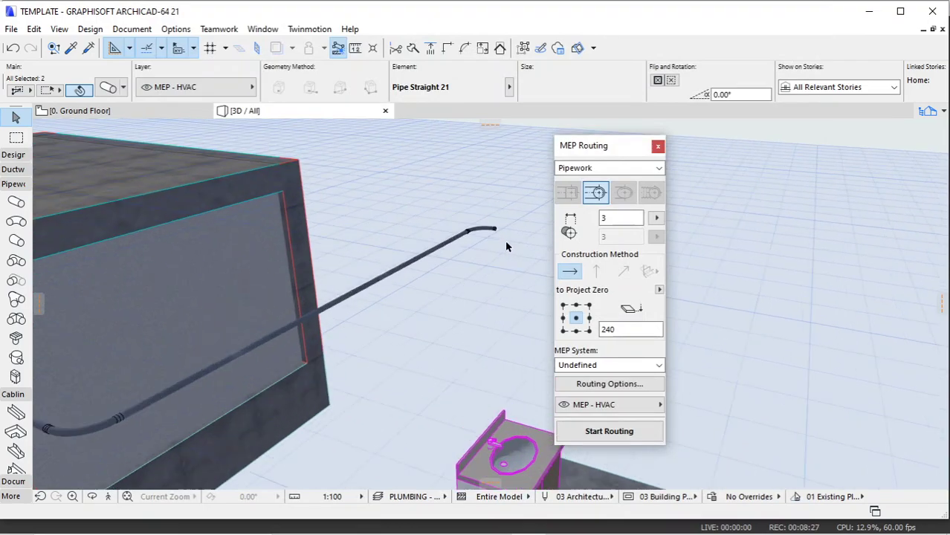
Move the whole pipe run vertically down to the connector height on the back of the sink cabinet.
left_click(494, 231)
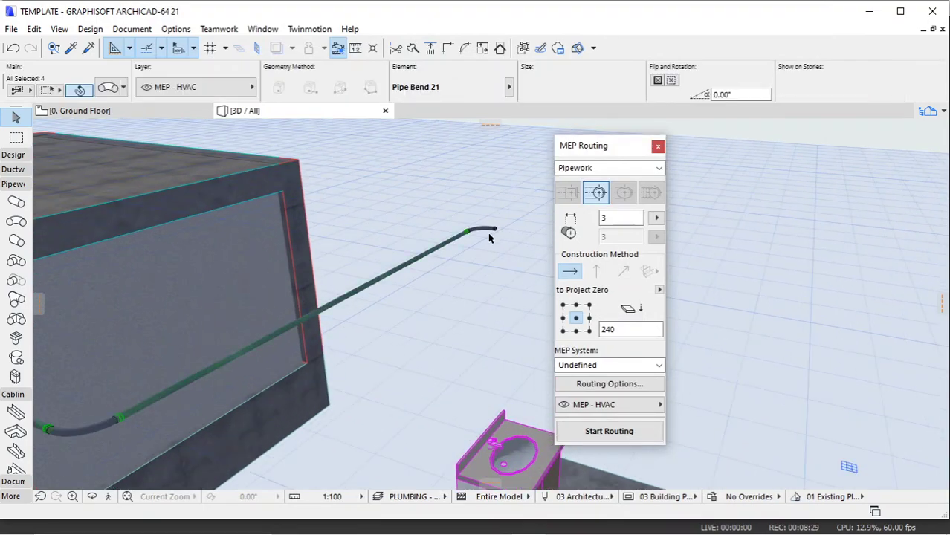
mouse_move(484, 184)
middle_mouse_down("shift")
mouse_move(462, 182)
mouse_move(482, 235)
mouse_move(174, 276)
mouse_move(303, 318)
mouse_move(142, 299)
mouse_move(289, 201)
mouse_move(360, 216)
mouse_move(234, 207)
mouse_move(305, 297)
mouse_move(260, 323)
middle_mouse_up("shift")
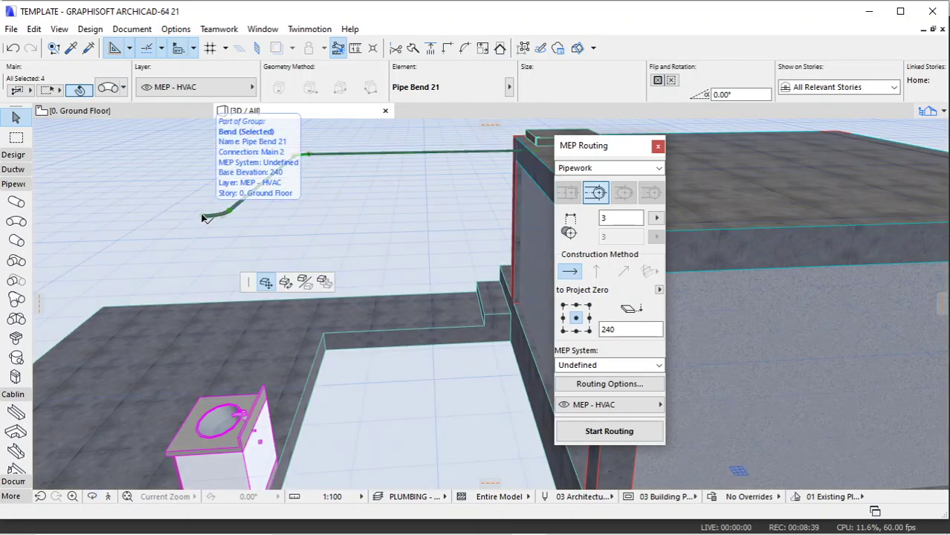
left_click(204, 216)
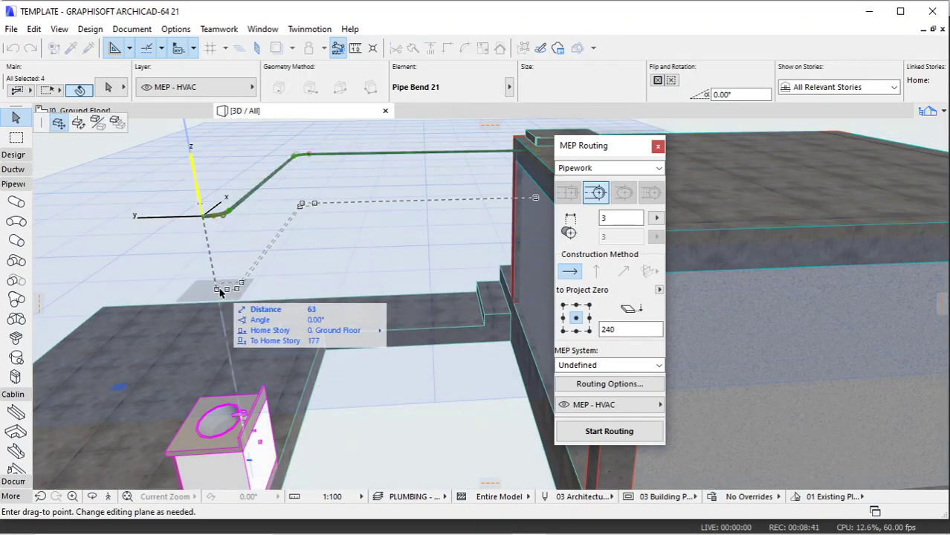
left_click(275, 439)
Set the Bend Radius of the two pipe bends to 5.
scroll(275, 440, "up", 5)
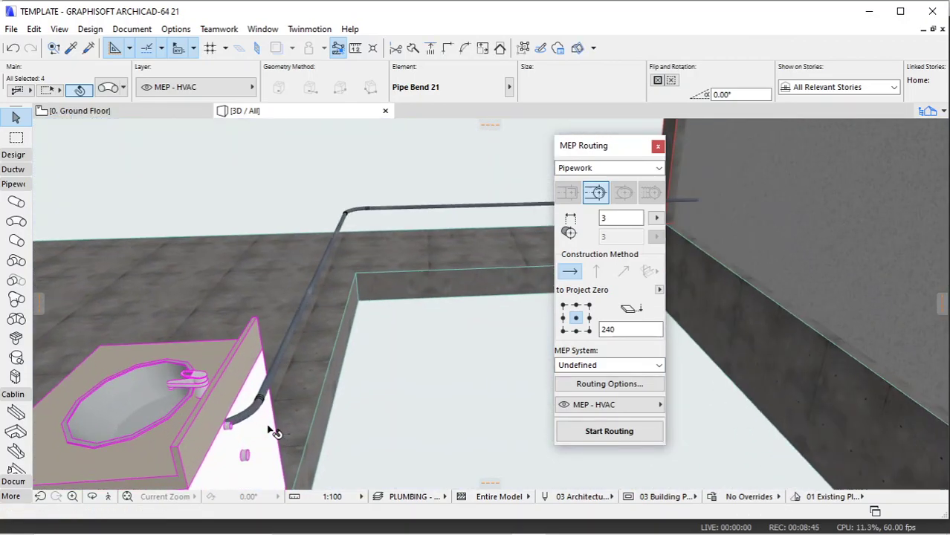
scroll(272, 429, "up", 2)
scroll(245, 401, "up", 1)
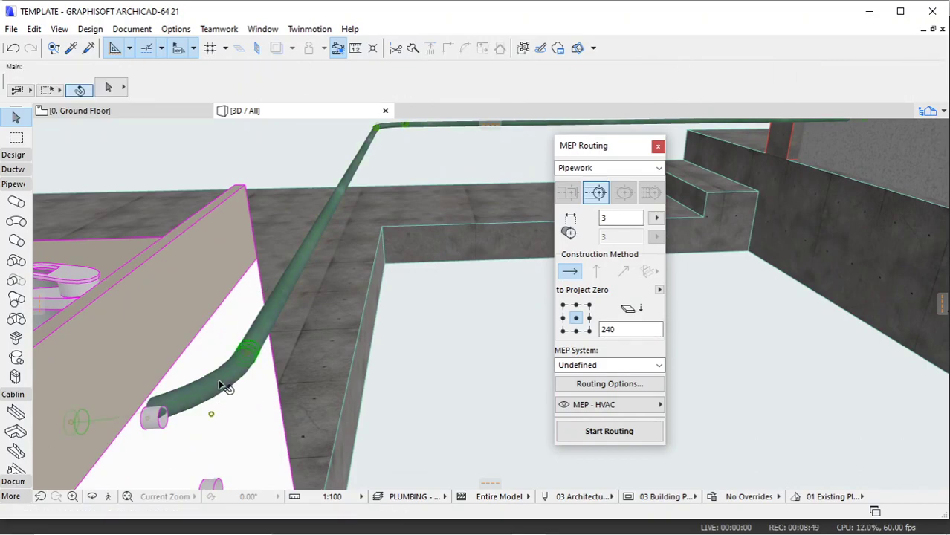
double_click(362, 164)
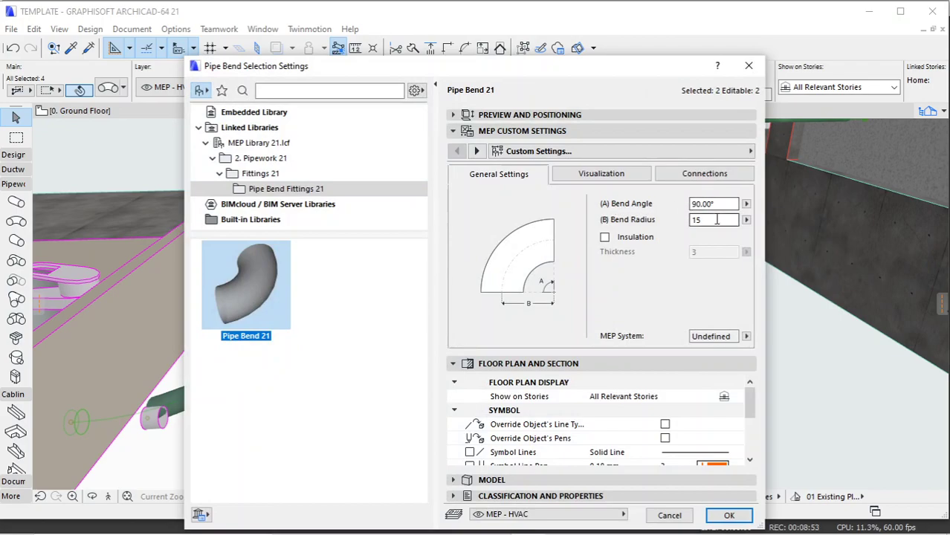
type("5")
key("Return")
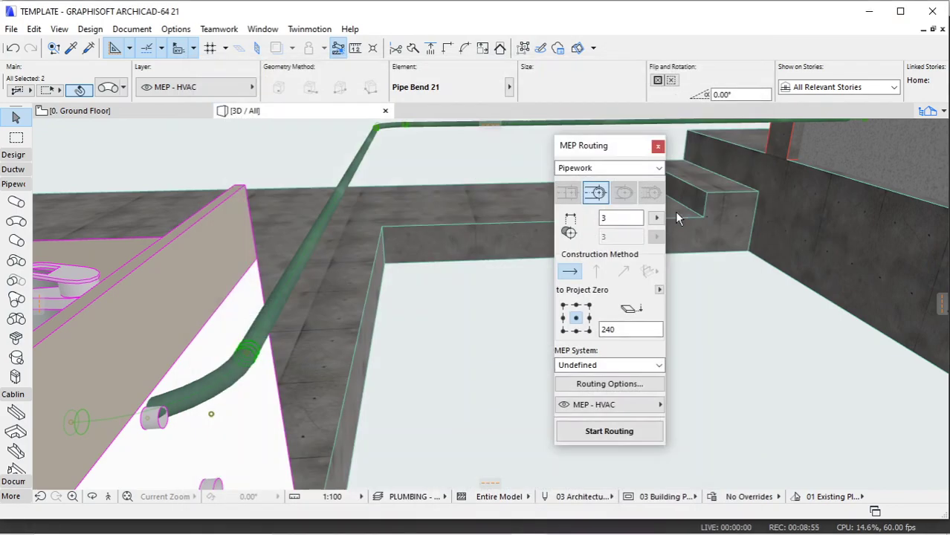
Check how the tightened bends meet the straight pipes and sink connectors in 3D and on the Ground Floor plan.
scroll(431, 271, "down", 3)
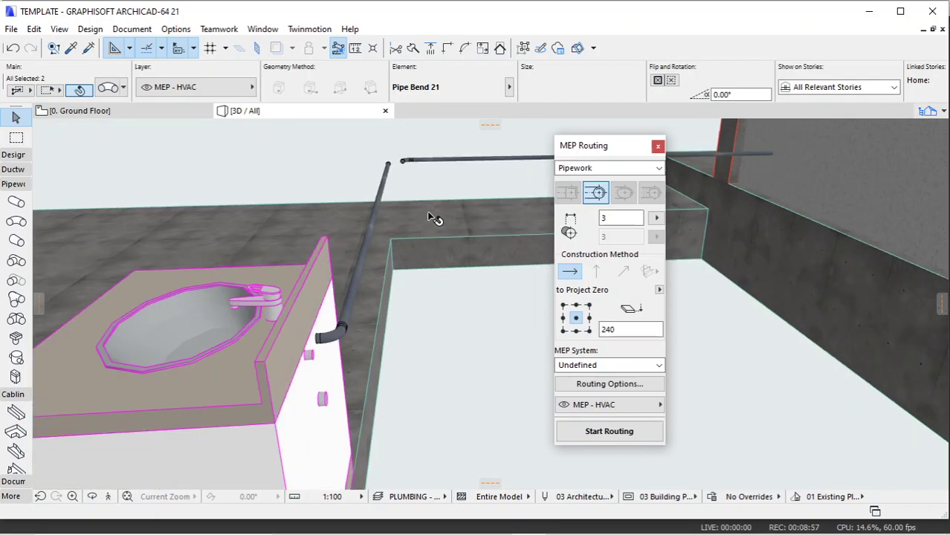
scroll(435, 220, "up", 3)
scroll(434, 219, "down", 2)
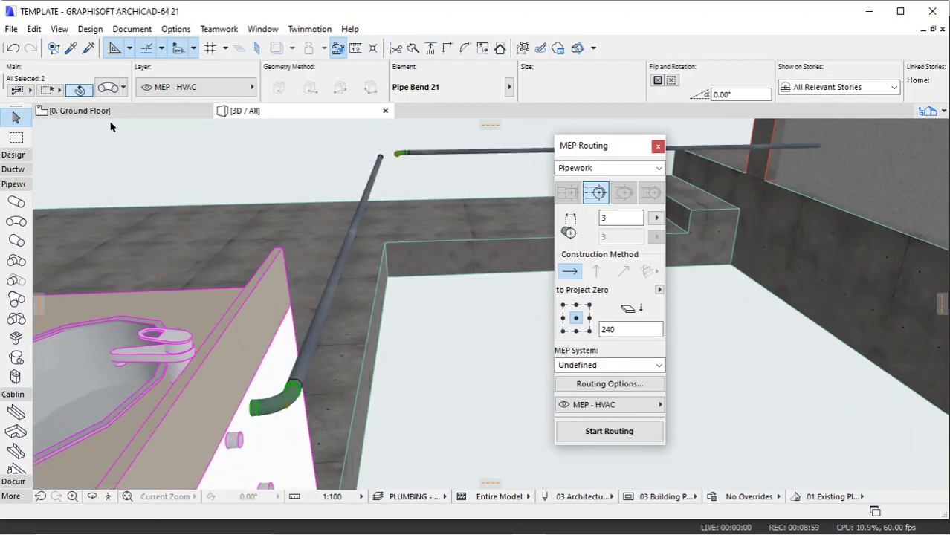
left_click(110, 111)
key("Escape")
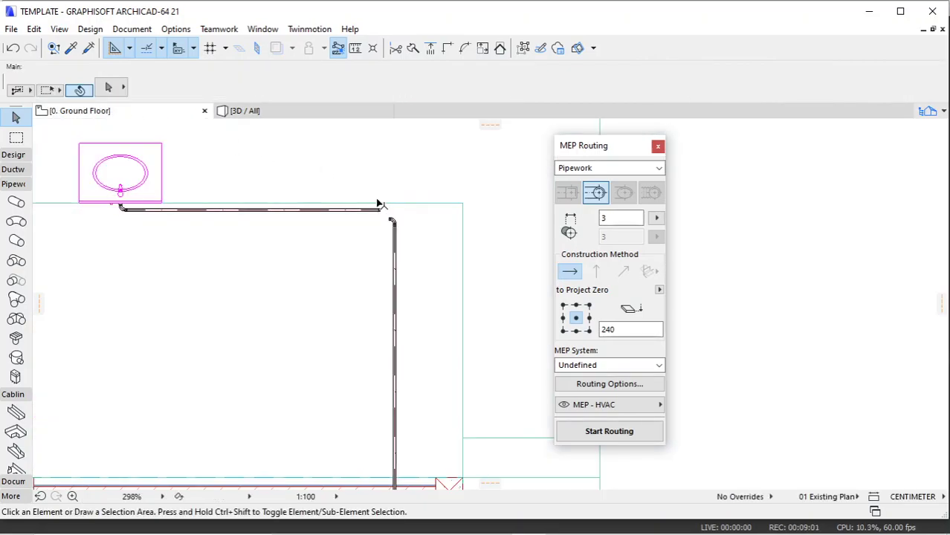
scroll(123, 208, "up", 7)
middle_click_drag(153, 192, 260, 189)
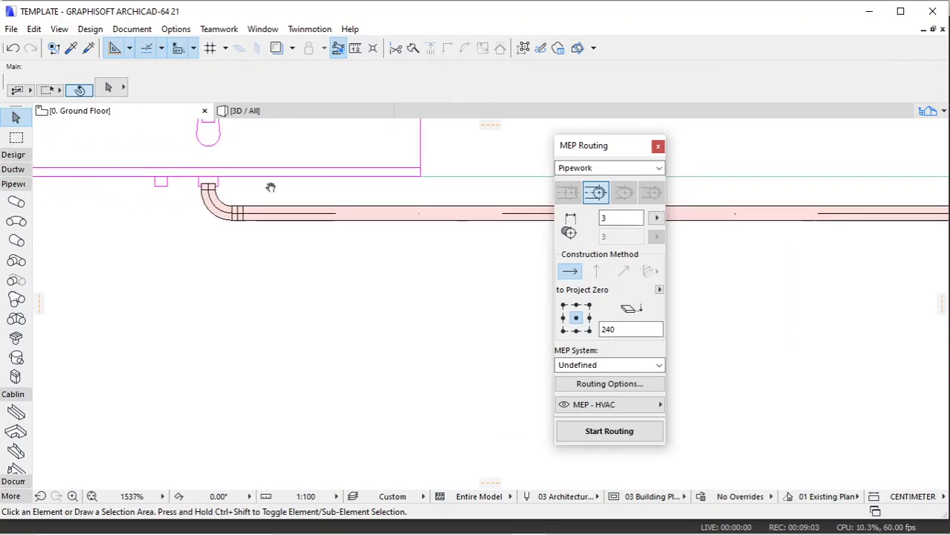
Move the sink-side pipe bend and its straight pipe from the larger connector to the neighbouring smaller connector on the sink's back.
left_click(211, 208)
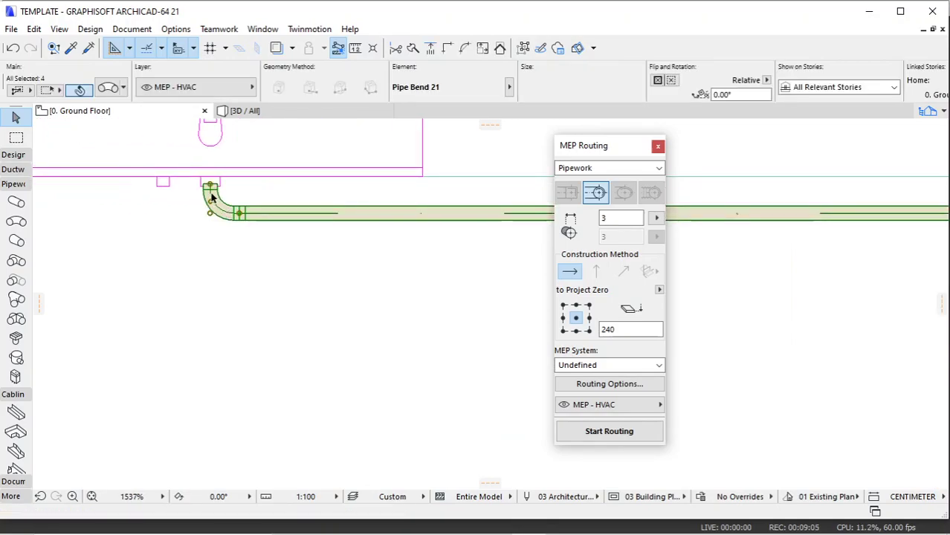
left_click(210, 187)
left_click(211, 187)
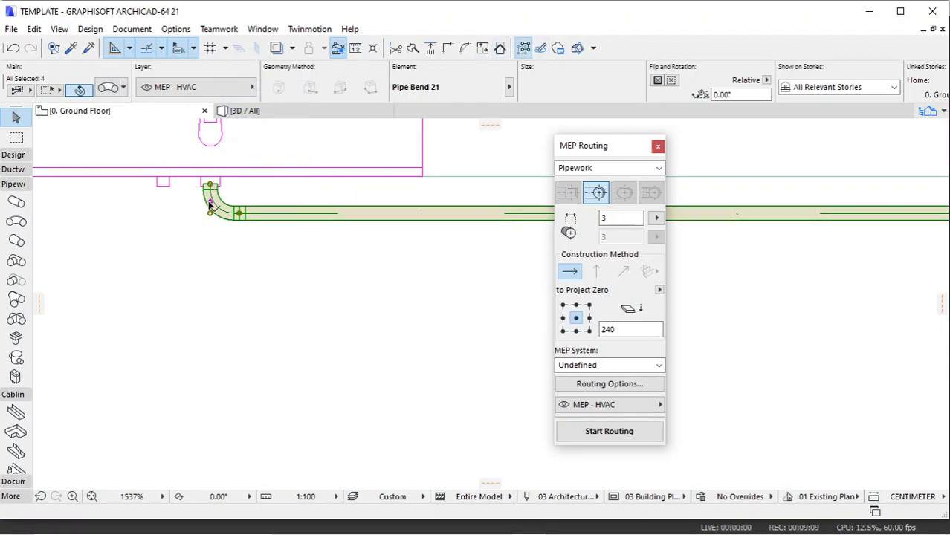
left_click(210, 205)
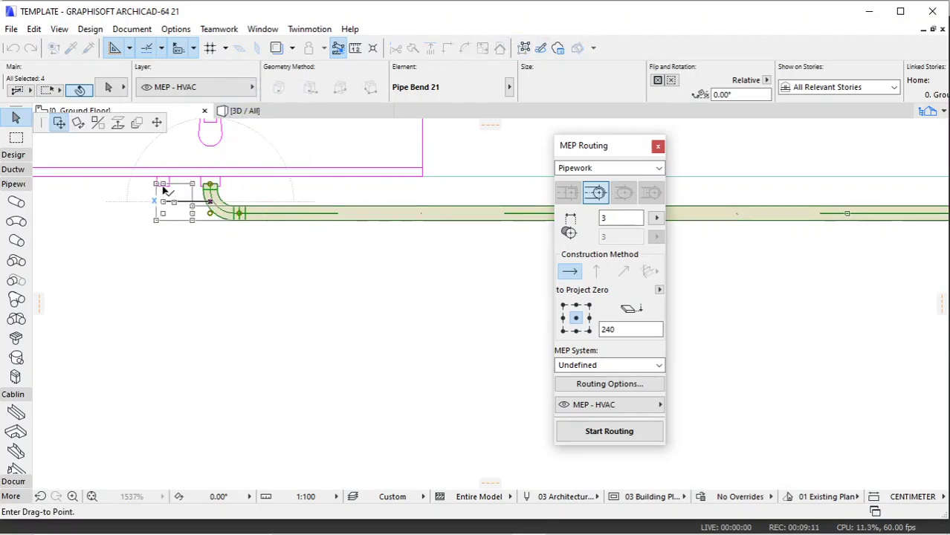
left_click(163, 191)
scroll(133, 214, "down", 5)
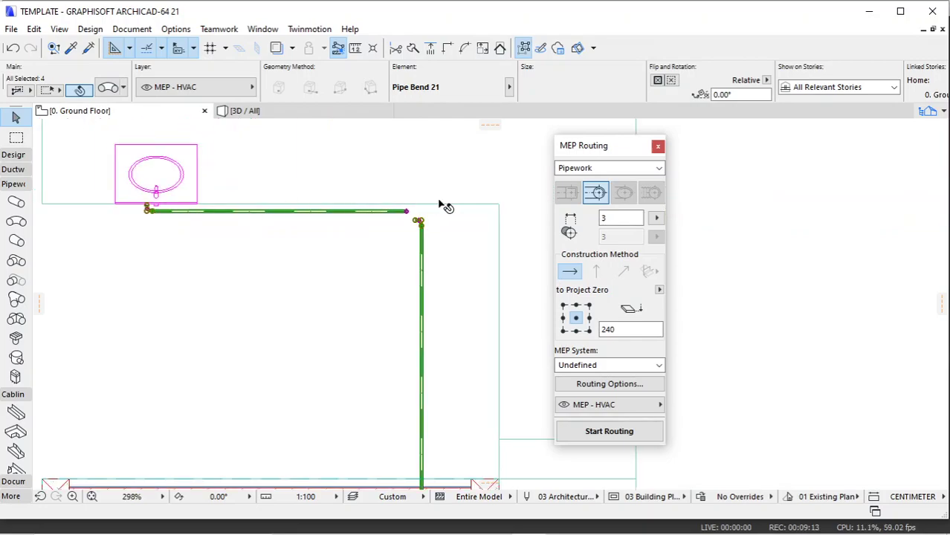
scroll(403, 229, "up", 5)
left_click(396, 236)
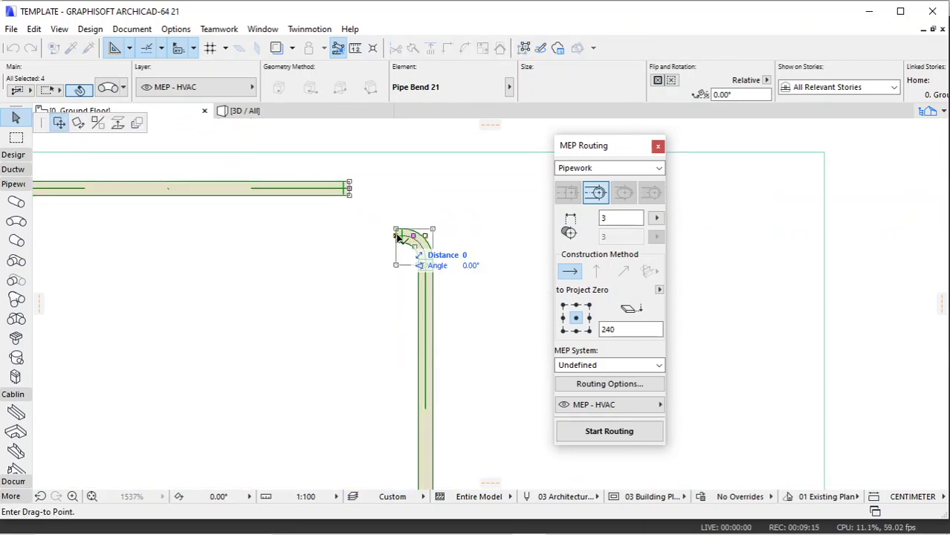
key("Escape")
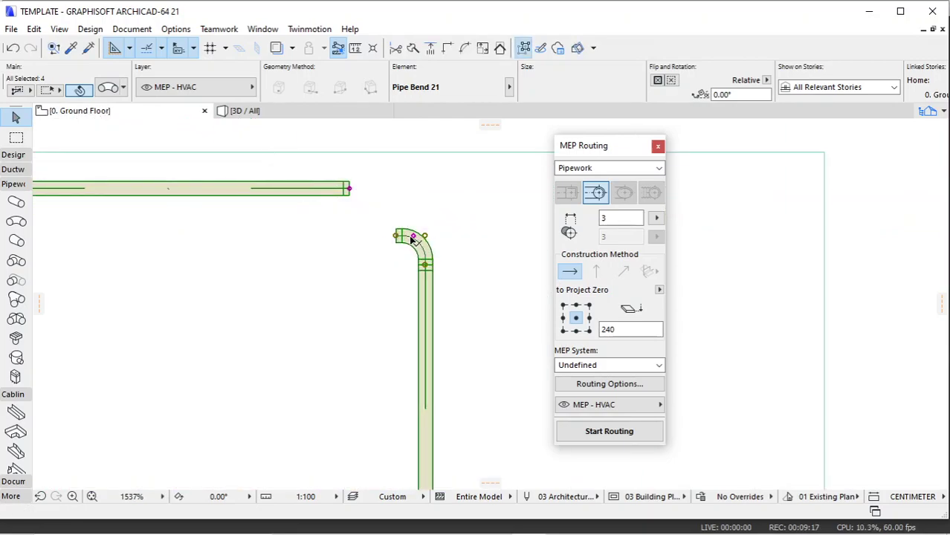
left_click(413, 236)
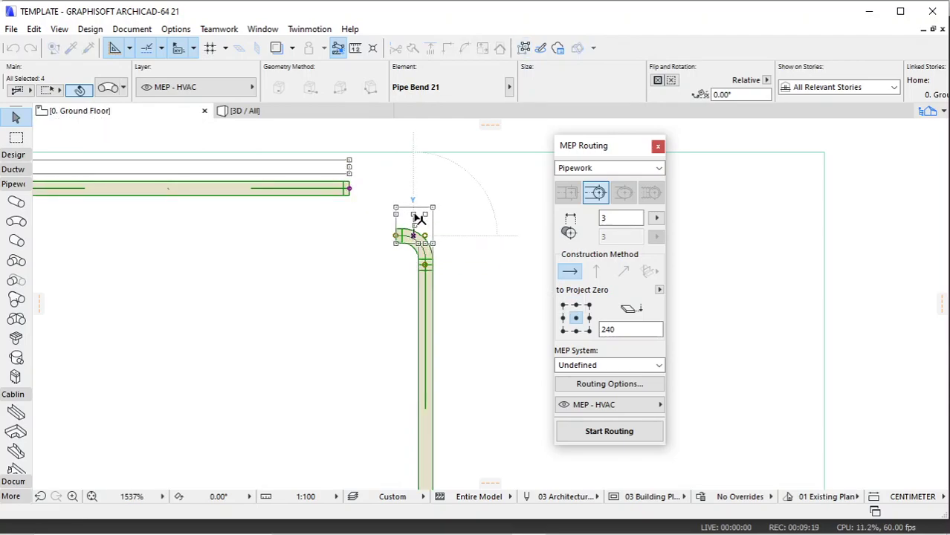
key("Escape")
key("Escape")
Move only the corner pipe bend up in plan so it lines up with the horizontal pipe.
left_click(414, 239)
left_click(413, 237)
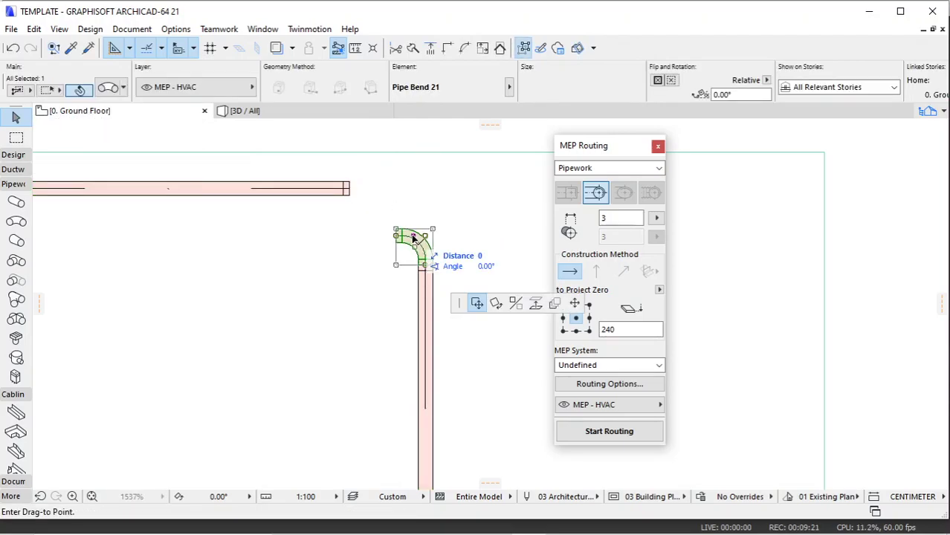
left_click(346, 191)
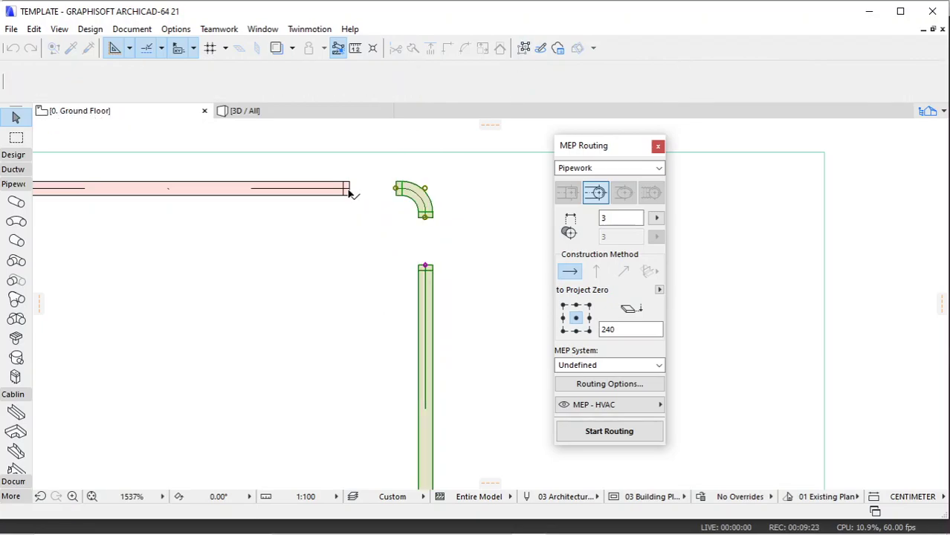
Stretch the ends of the horizontal and vertical straight pipes to meet the corner bend.
left_click(347, 190)
left_click(347, 191)
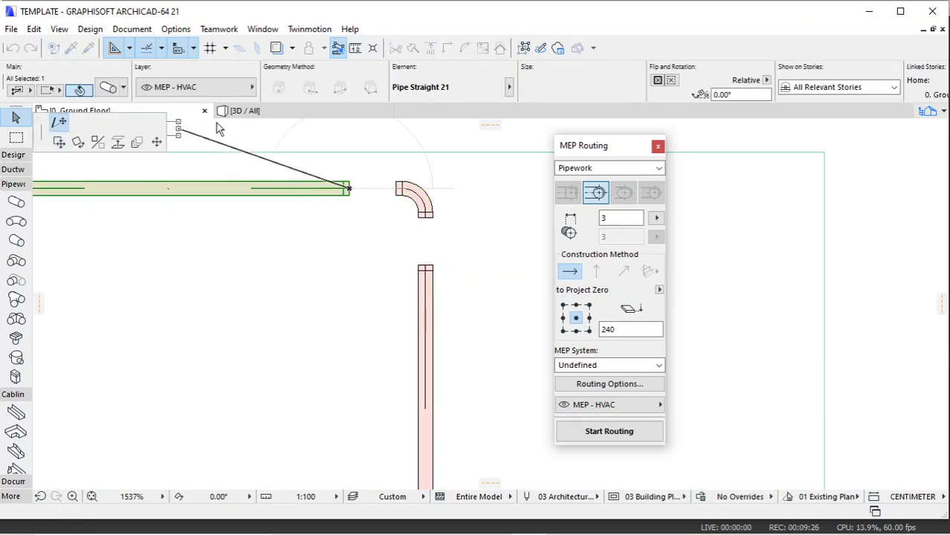
left_click(396, 188)
left_click(425, 272)
left_click(425, 266)
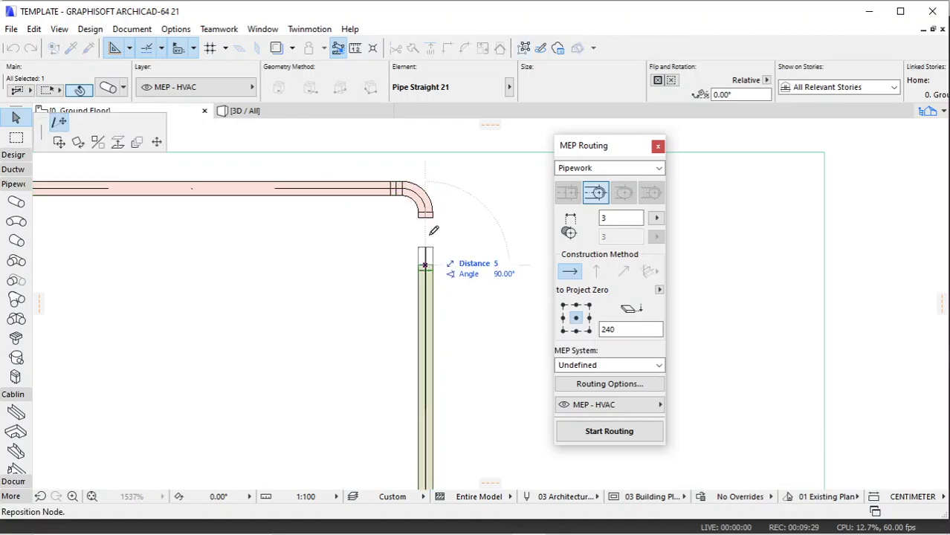
left_click(427, 214)
Examine the reconnected pipe run in 3D, including the sink connector, the corner bend and the building end.
left_click(307, 119)
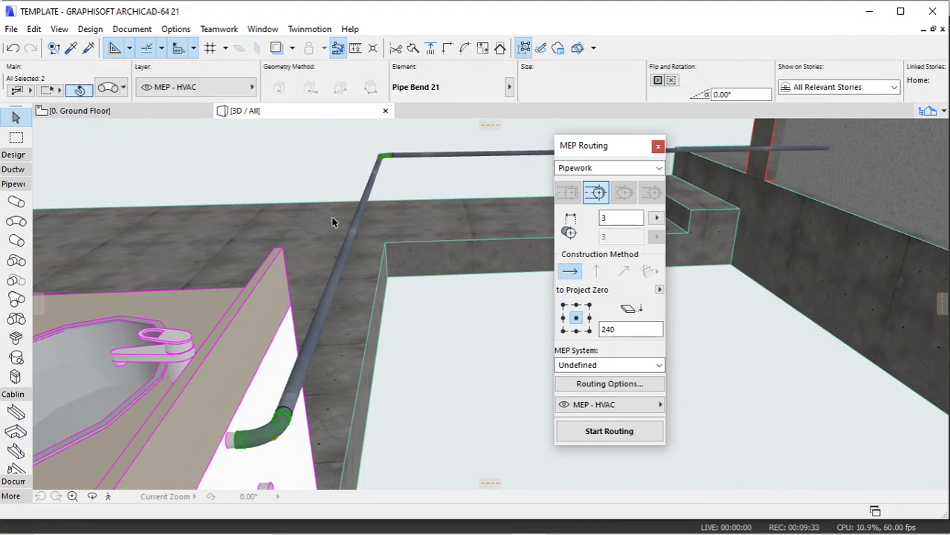
scroll(288, 252, "down", 3)
scroll(289, 252, "down", 2)
scroll(352, 221, "up", 3)
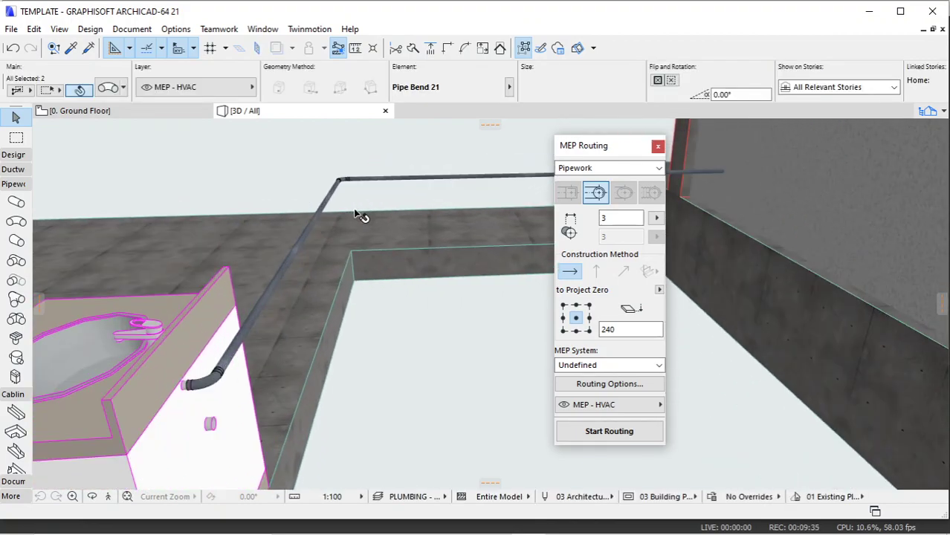
scroll(355, 217, "down", 2)
middle_click_drag(332, 245, 318, 298, "shift")
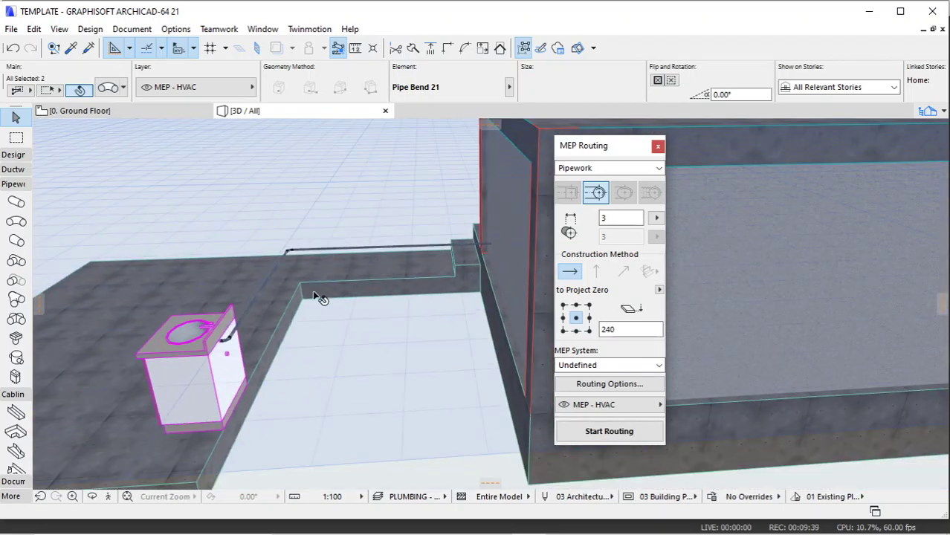
scroll(239, 361, "up", 5)
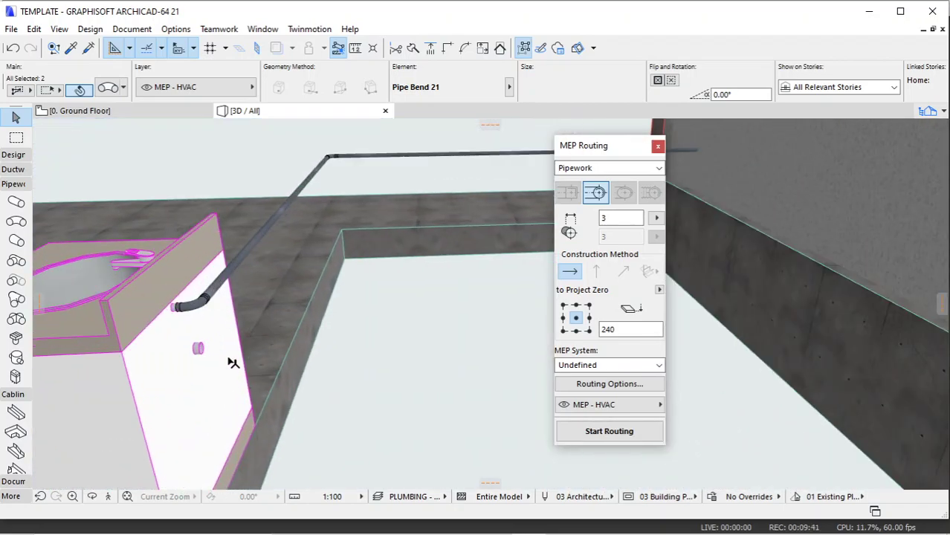
middle_click_drag(266, 296, 281, 245, "shift")
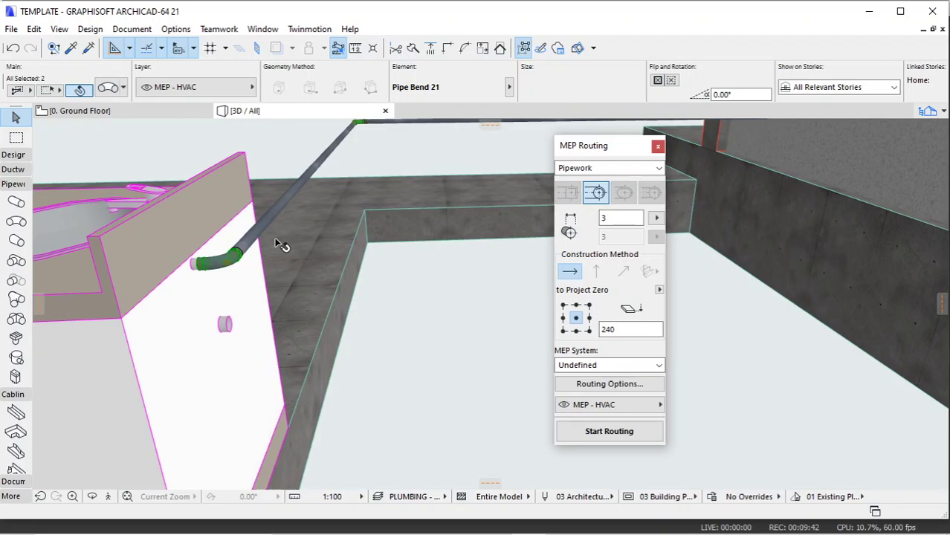
left_click(277, 157)
middle_click_drag(278, 171, 324, 244, "shift")
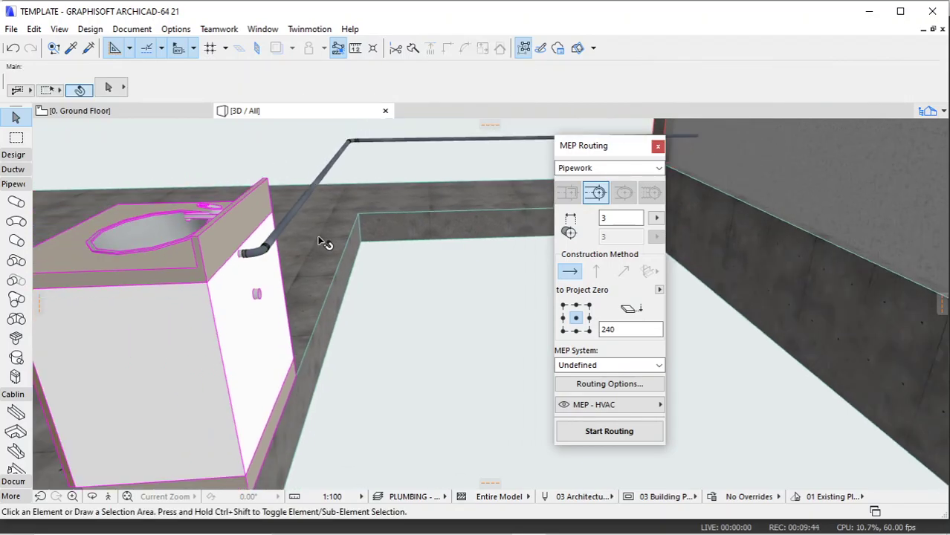
On the Ground Floor plan, clear the selection and set the Pipework routing's Connection Type to Welded.
left_click(137, 115)
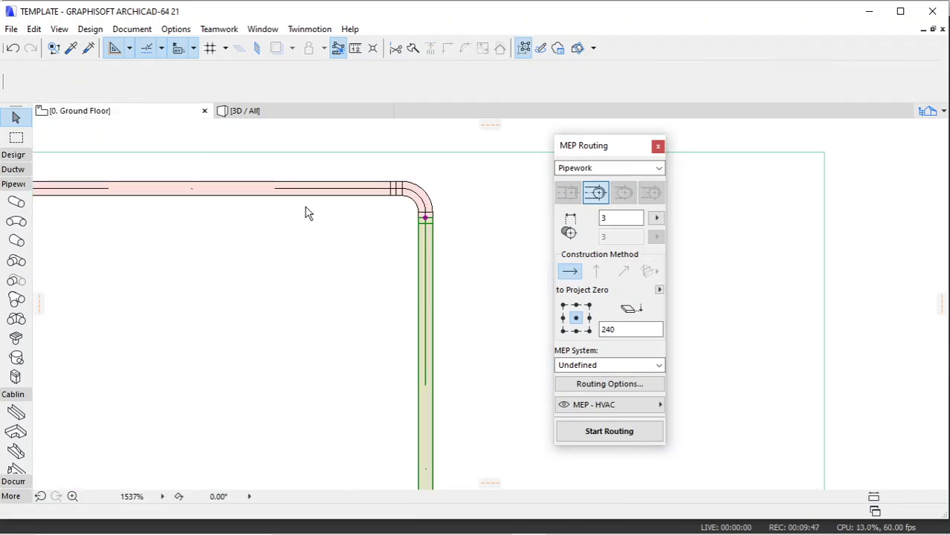
scroll(316, 213, "down", 10)
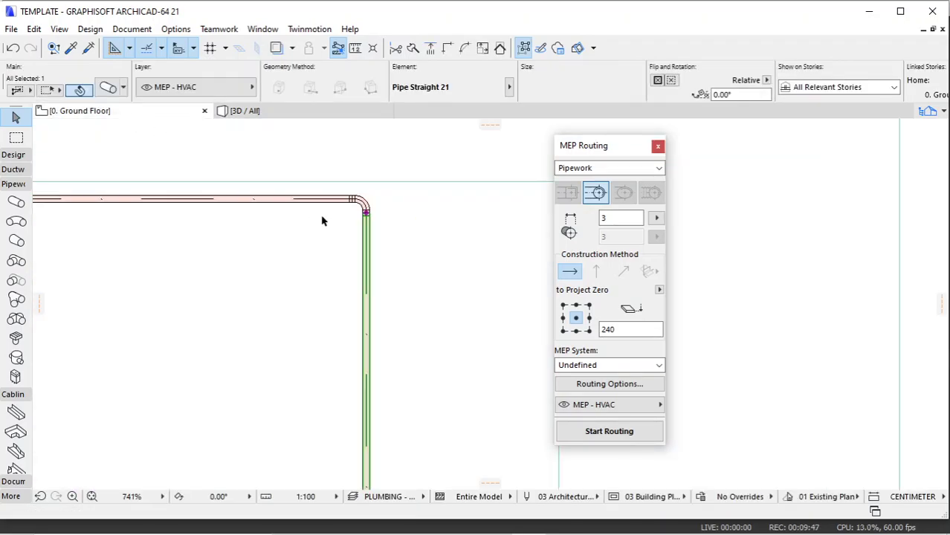
left_click(427, 184)
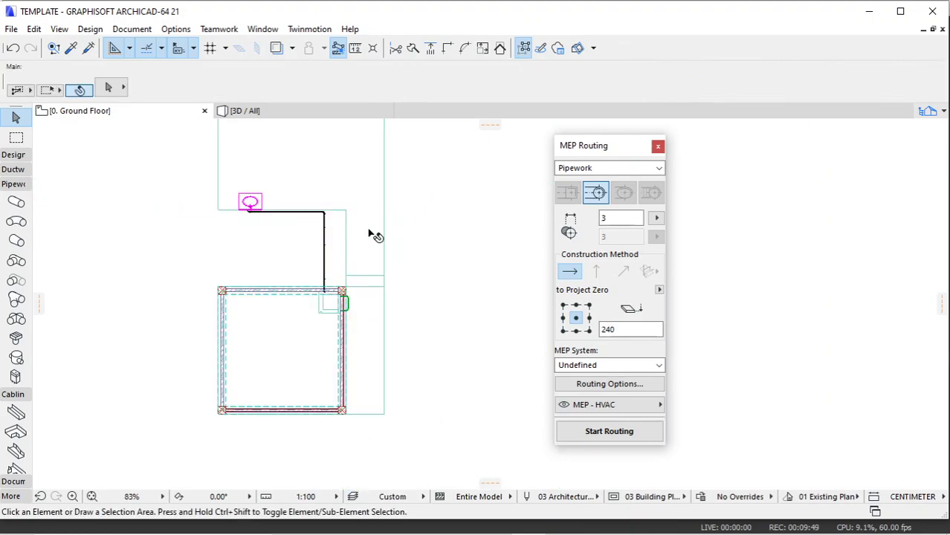
left_click(601, 169)
left_click(597, 195)
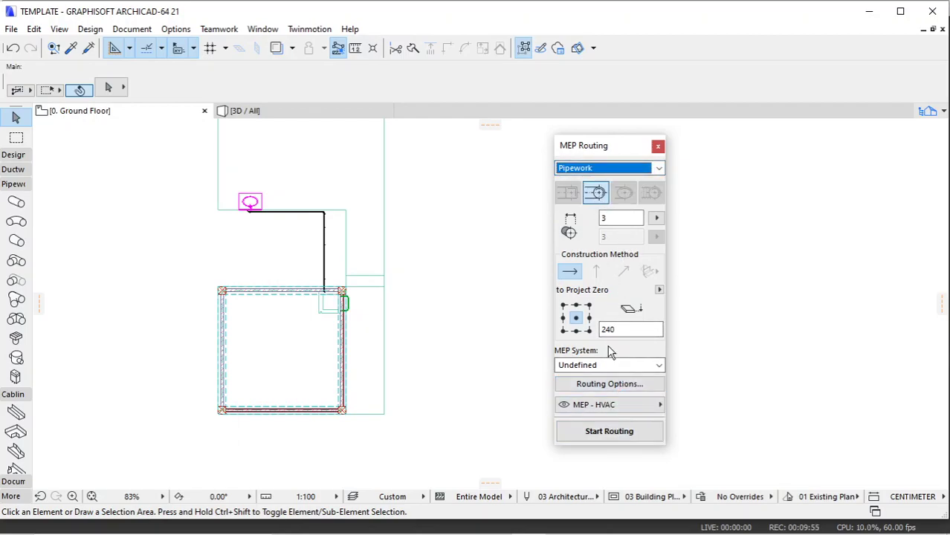
left_click(627, 328)
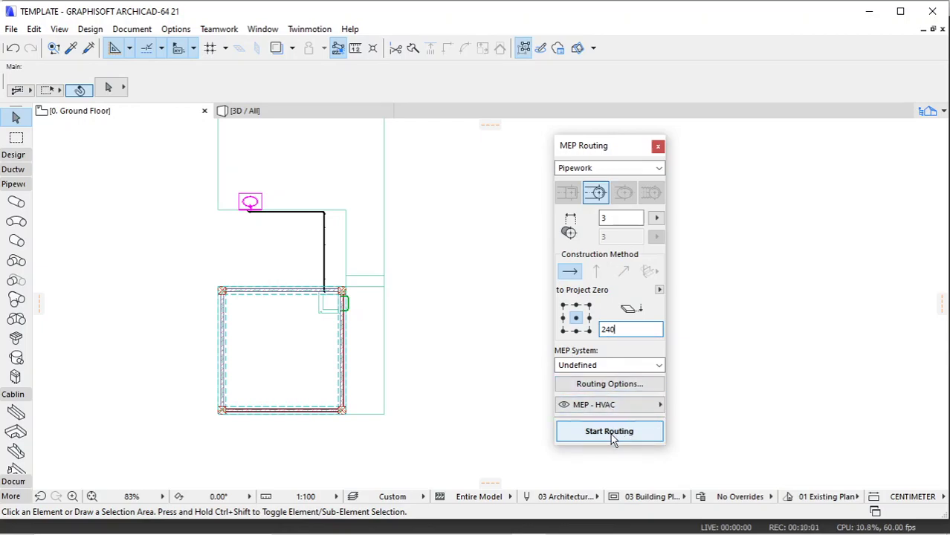
left_click(607, 384)
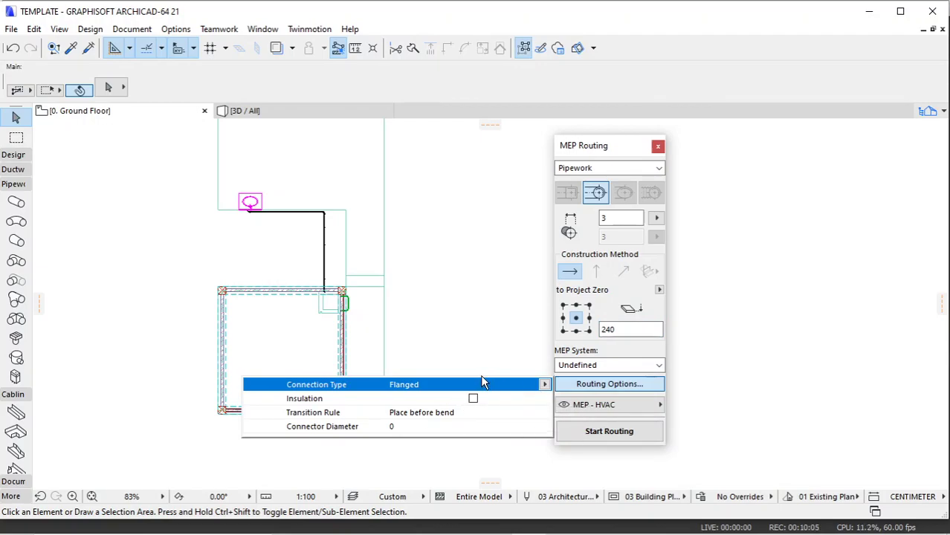
left_click(546, 385)
left_click(571, 405)
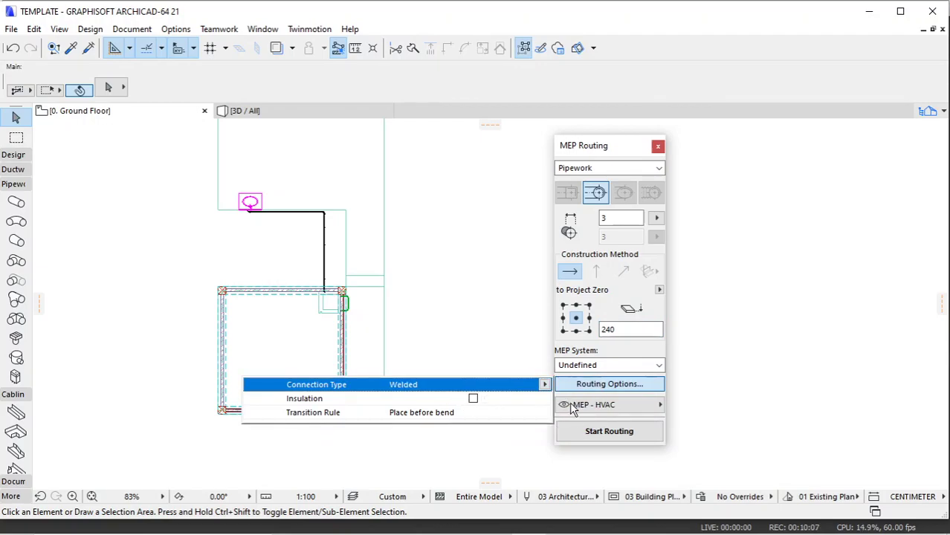
left_click(586, 432)
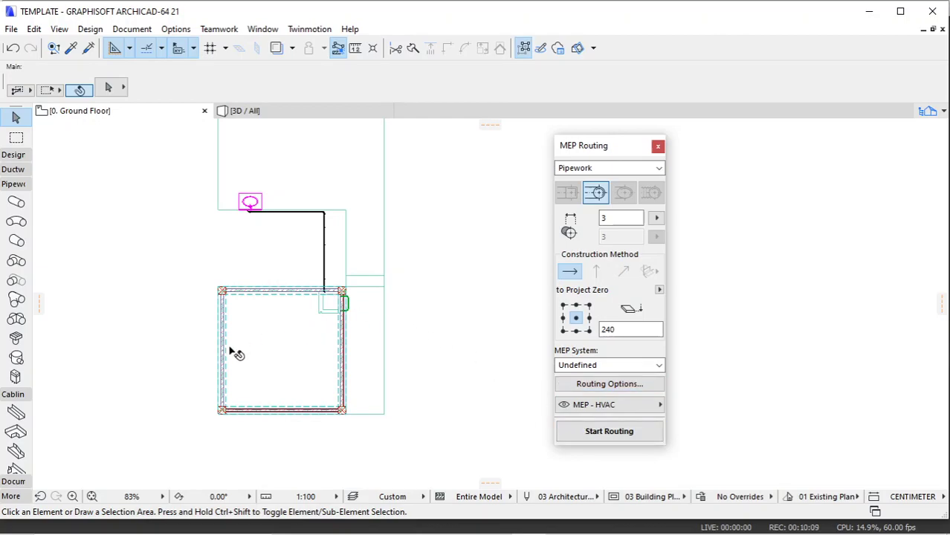
Route a freehand six-segment pipe loop at elevation 240, starting from the middle of the building's west wall, and finish the routing.
left_click(598, 430)
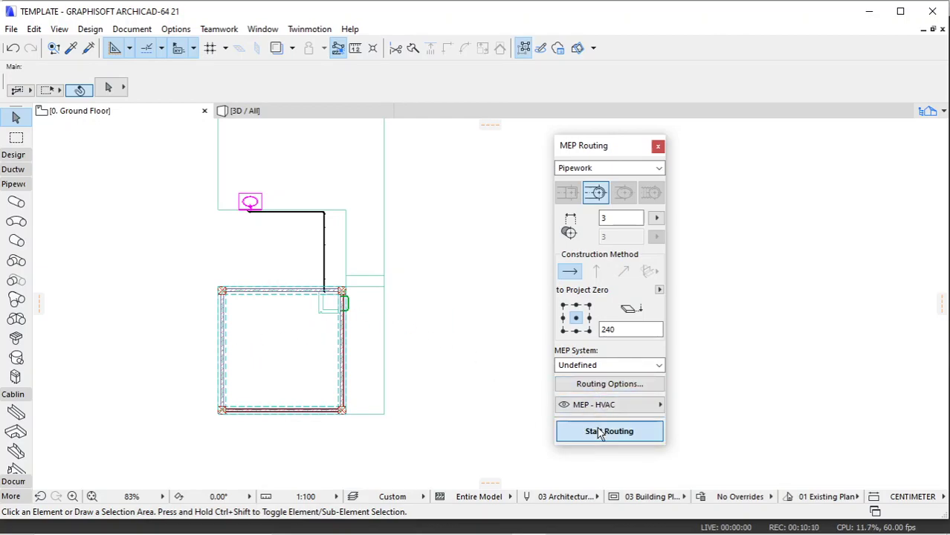
left_click(222, 349)
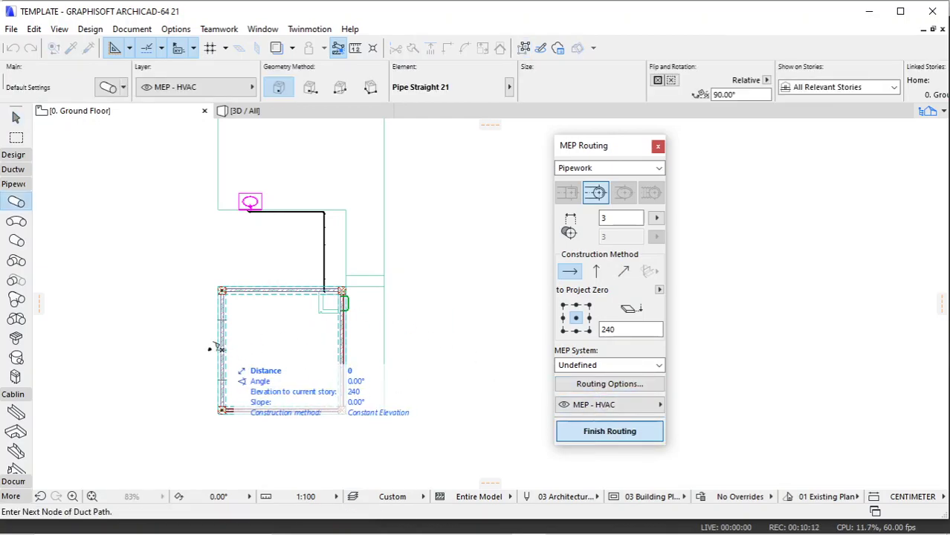
left_click(136, 350)
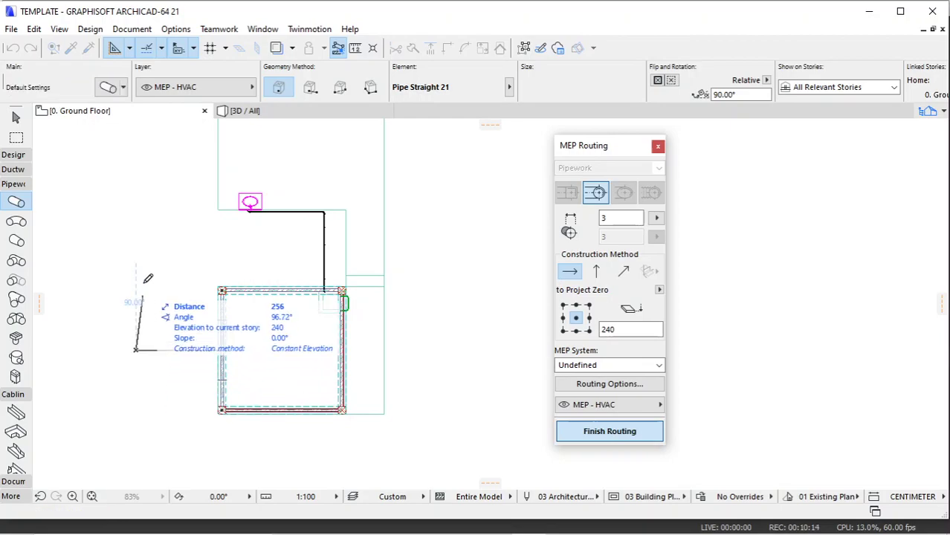
left_click(136, 247)
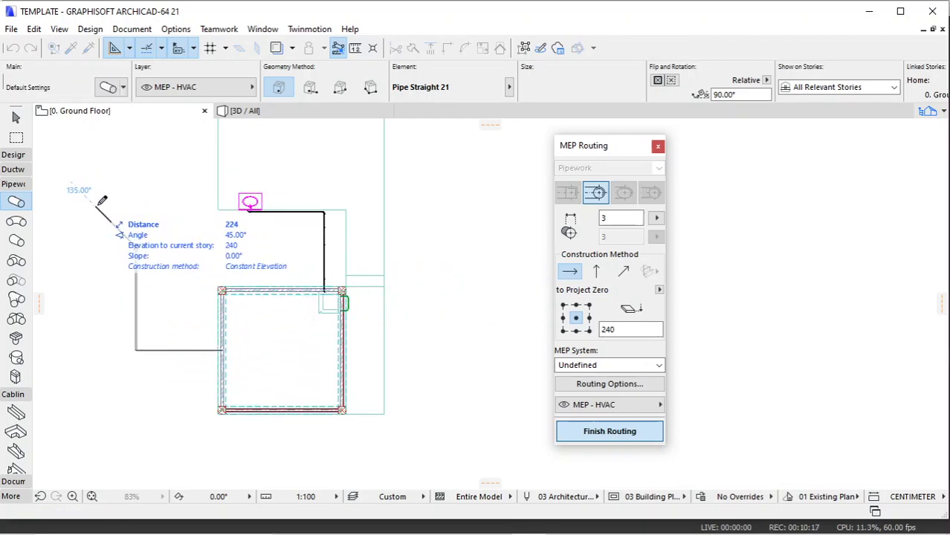
middle_click_drag(175, 202, 418, 211)
left_click(338, 223)
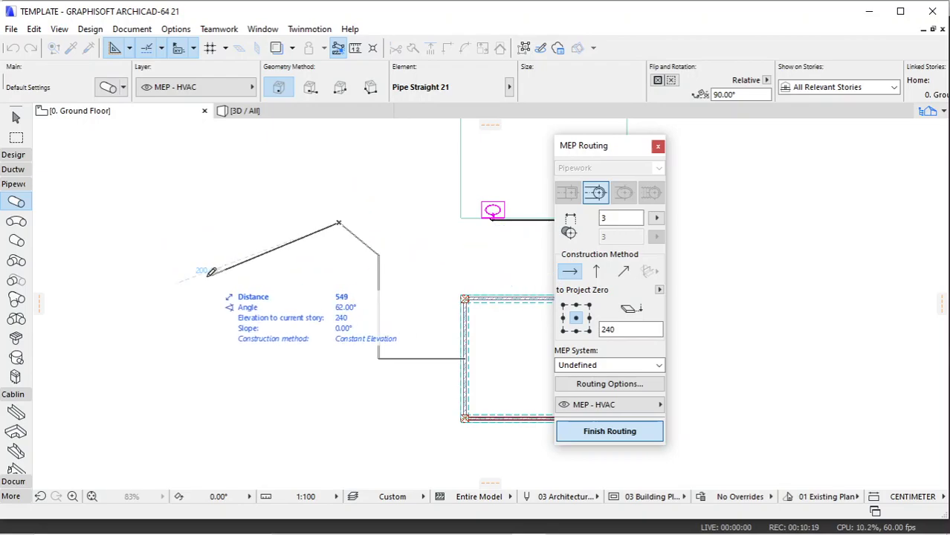
left_click(203, 273)
left_click(198, 385)
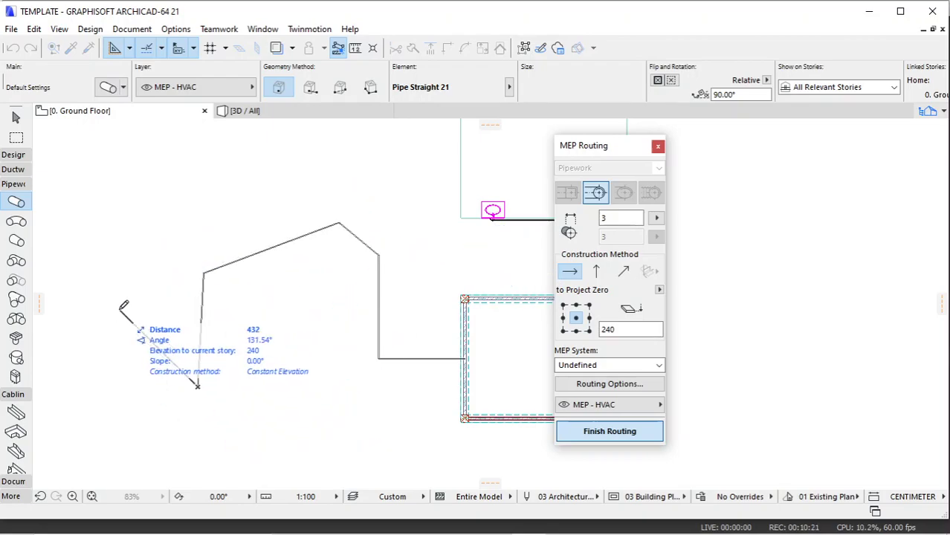
left_click(283, 405)
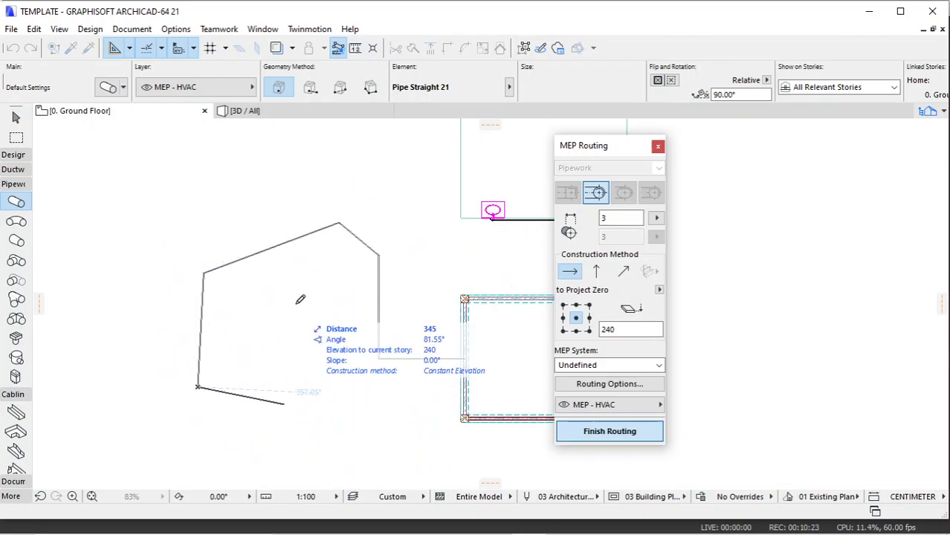
right_click(304, 283)
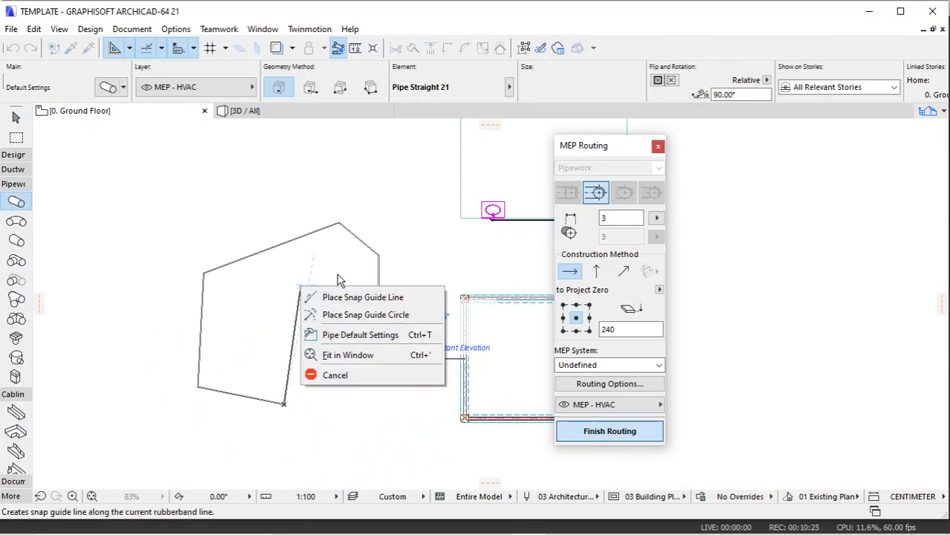
left_click(603, 430)
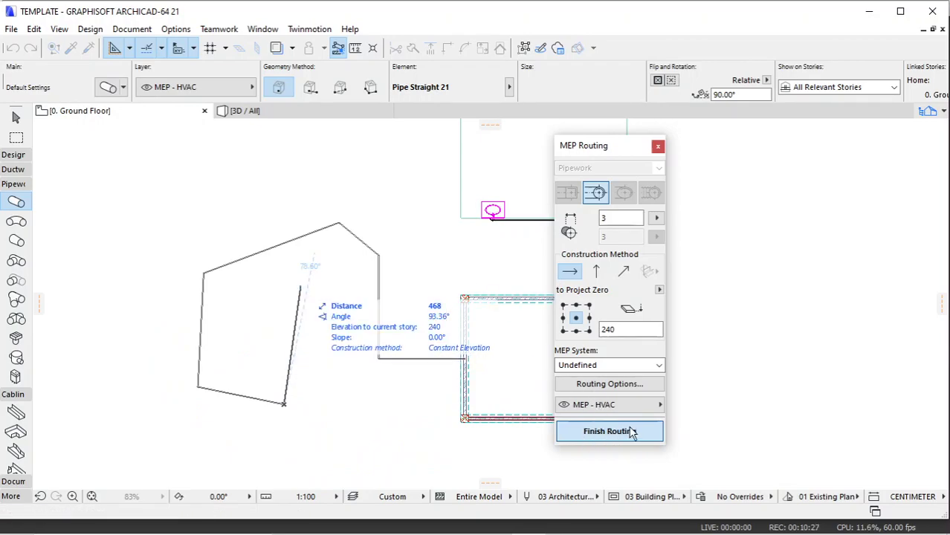
left_click(598, 431)
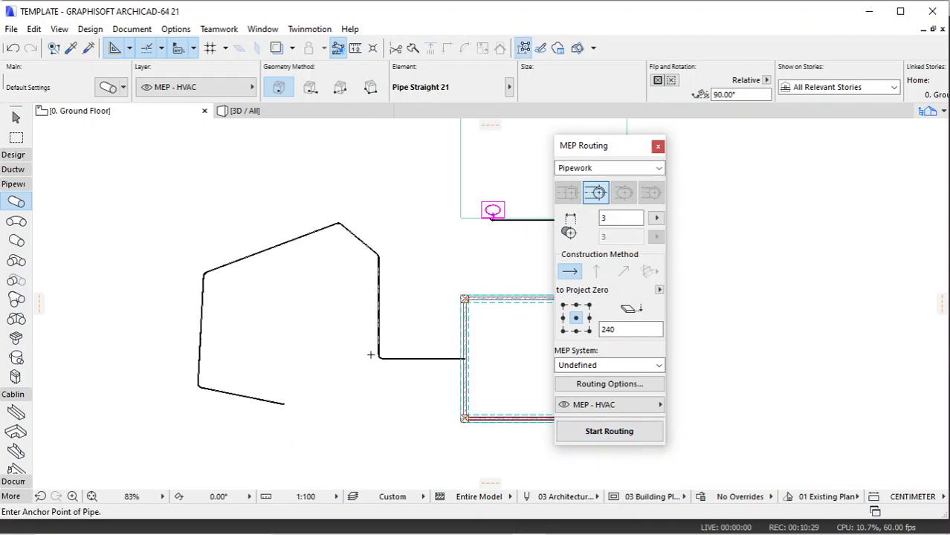
In the 3D view, move the whole welded pipe loop vertically down to near the base of the building's wall and clear the selection.
scroll(368, 314, "up", 2)
scroll(369, 314, "down", 1)
left_click(275, 116)
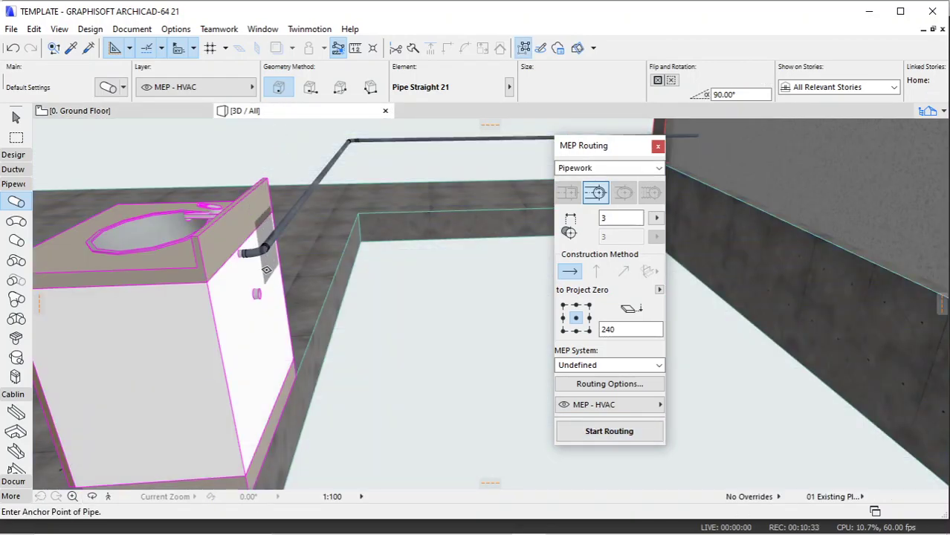
scroll(259, 295, "down", 5)
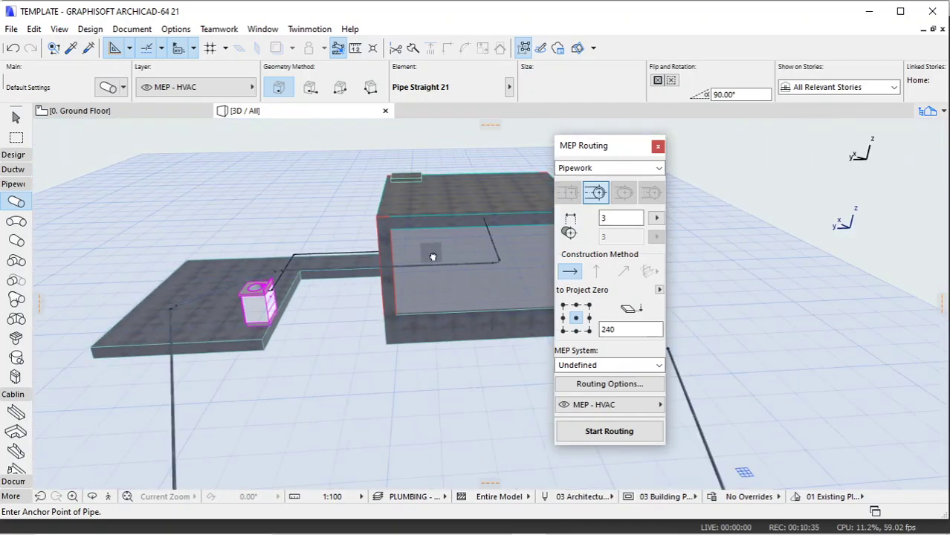
middle_click_drag(433, 254, 318, 268)
scroll(401, 274, "up", 6)
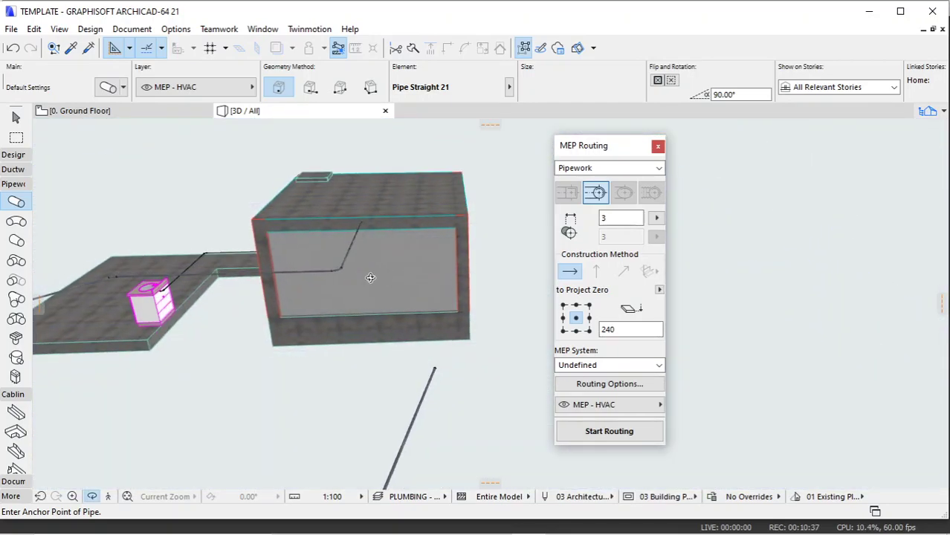
scroll(355, 267, "up", 1)
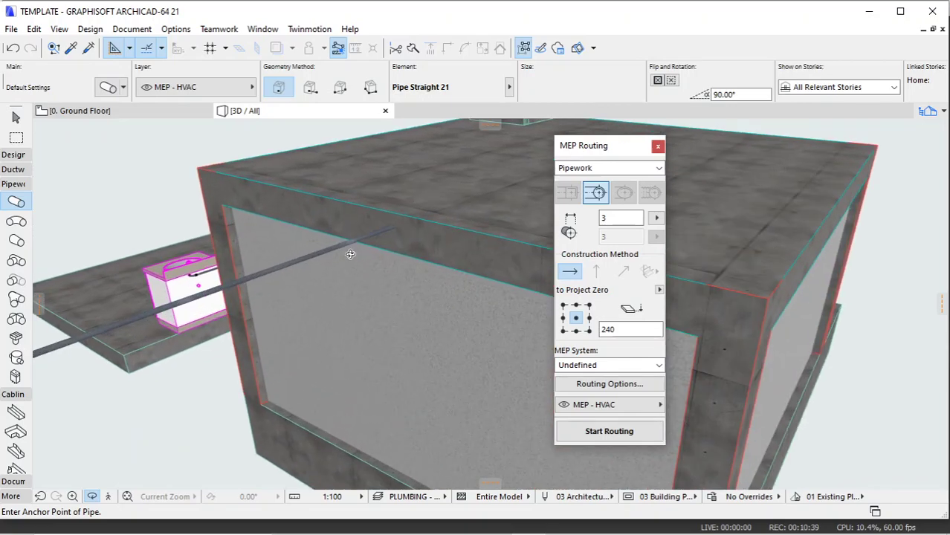
key("shift")
left_click(351, 244)
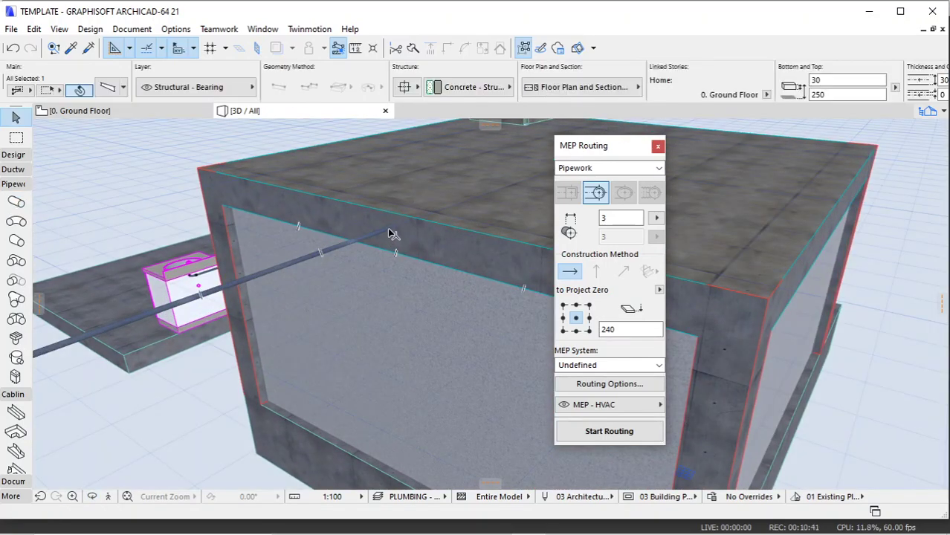
left_click(394, 226)
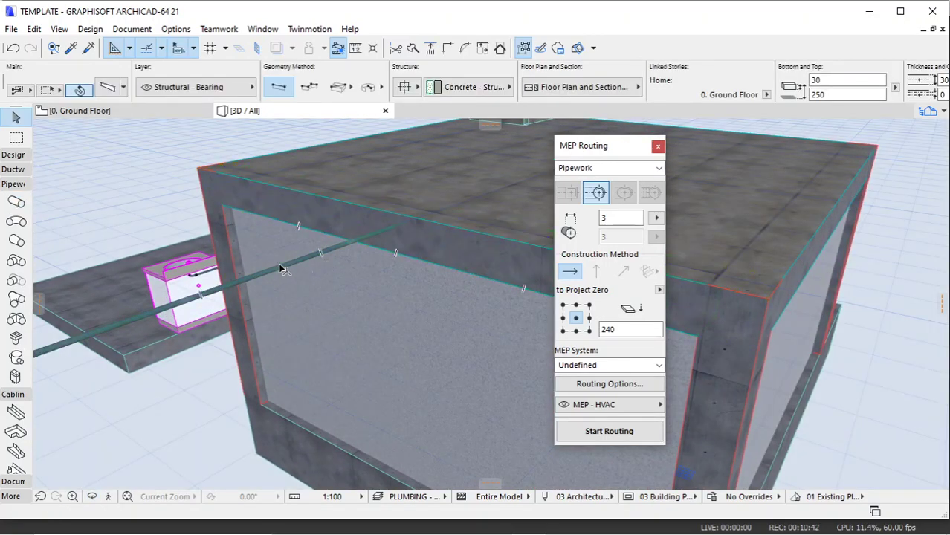
left_click(408, 227)
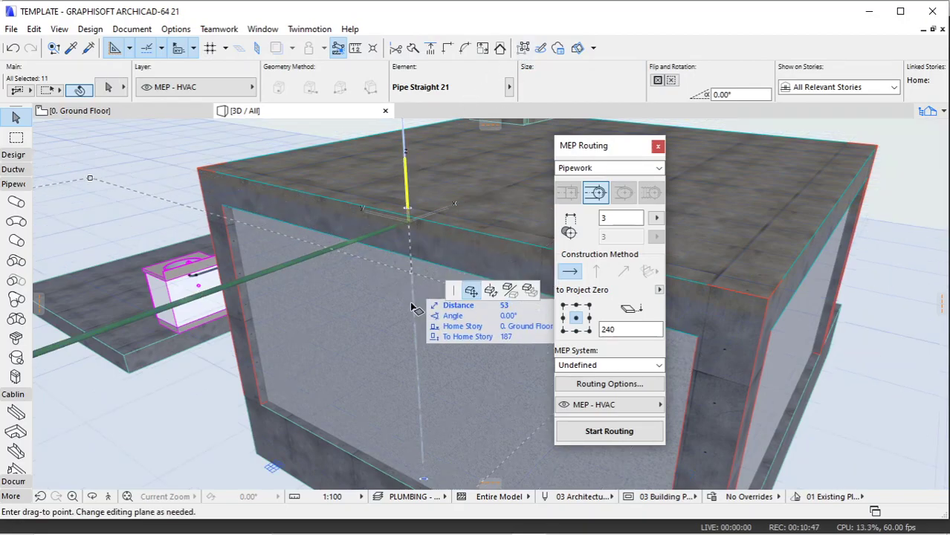
left_click(405, 445)
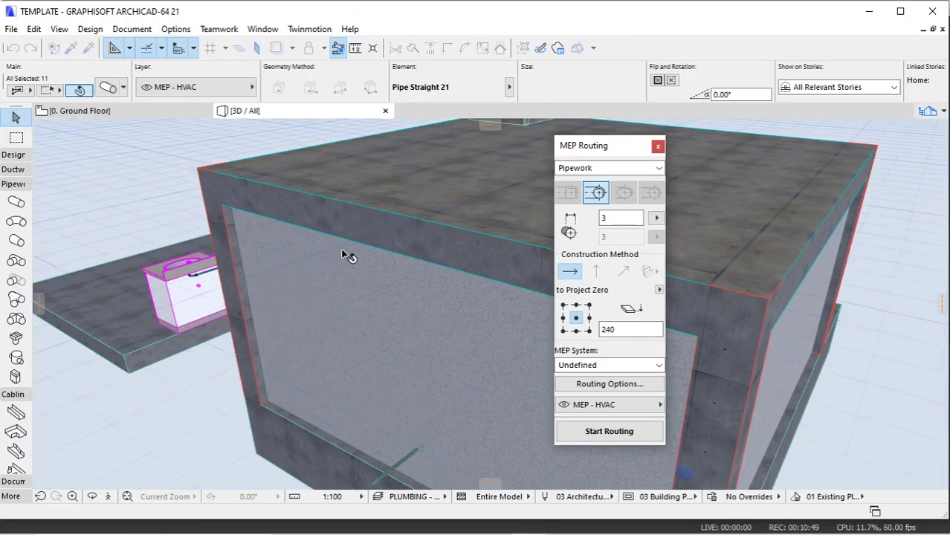
scroll(348, 256, "down", 8)
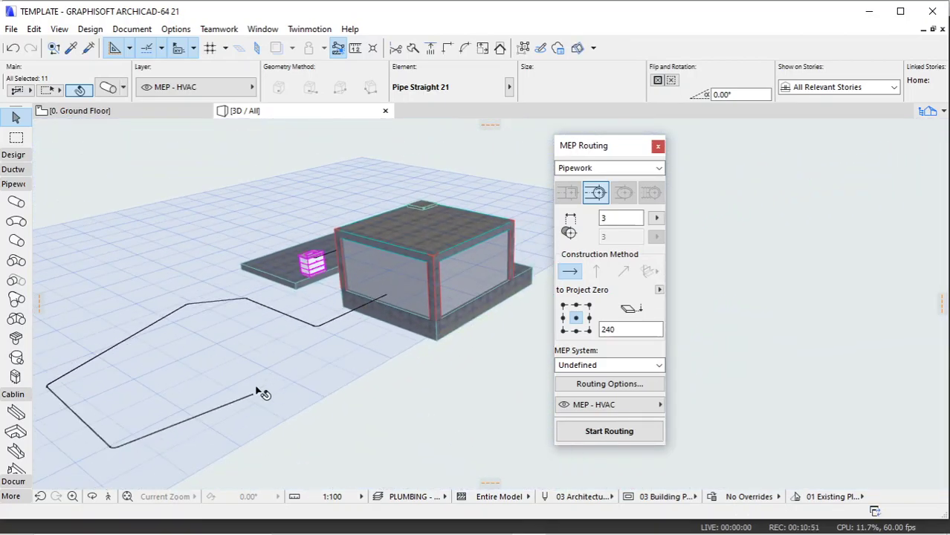
scroll(257, 389, "up", 5)
scroll(295, 378, "down", 4)
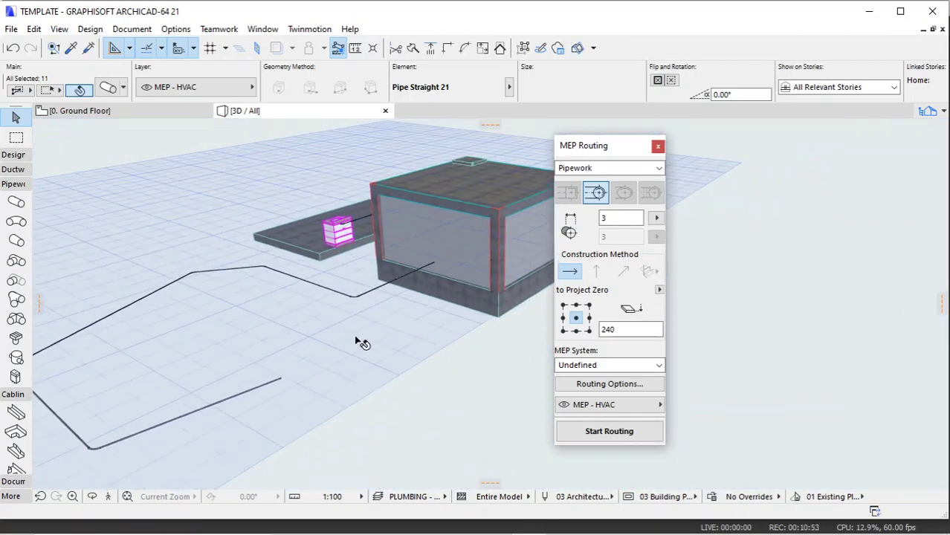
scroll(433, 234, "up", 6)
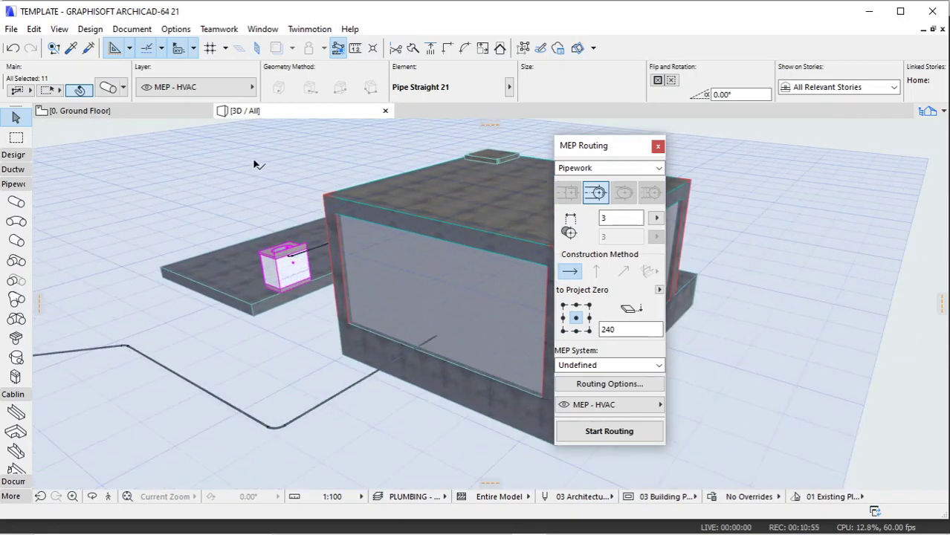
left_click(271, 214)
Review the Pipe tool's default settings, including the elevation and plan previews and the rotation angle, and accept them.
scroll(298, 254, "up", 6)
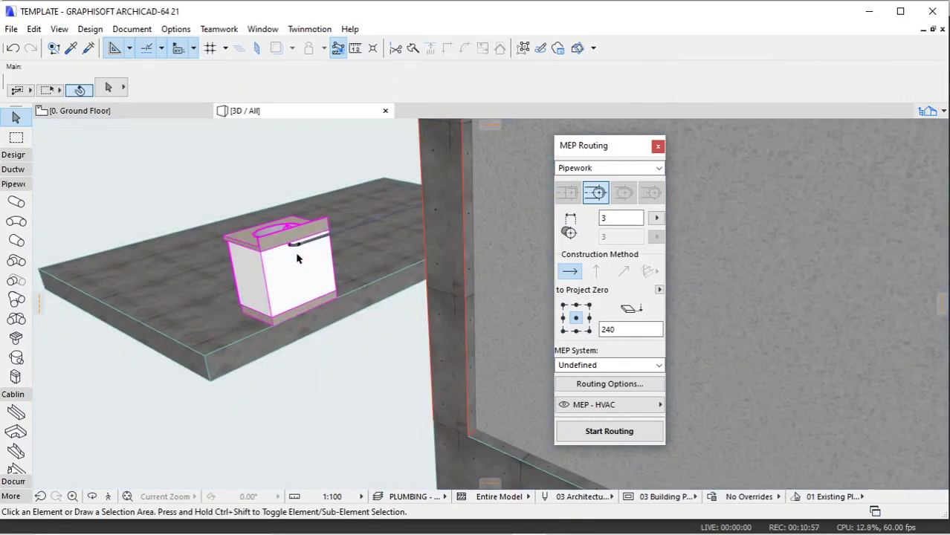
scroll(299, 283, "up", 4)
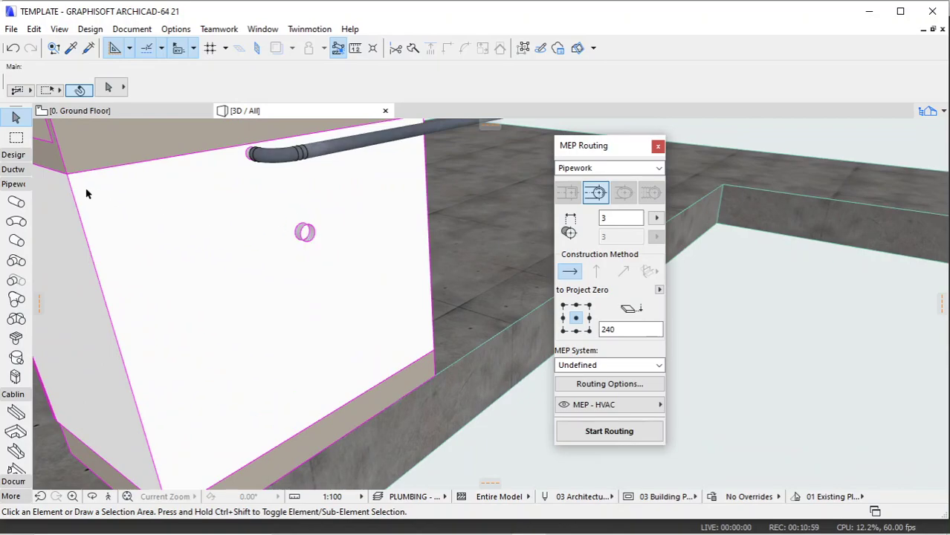
left_click(16, 206)
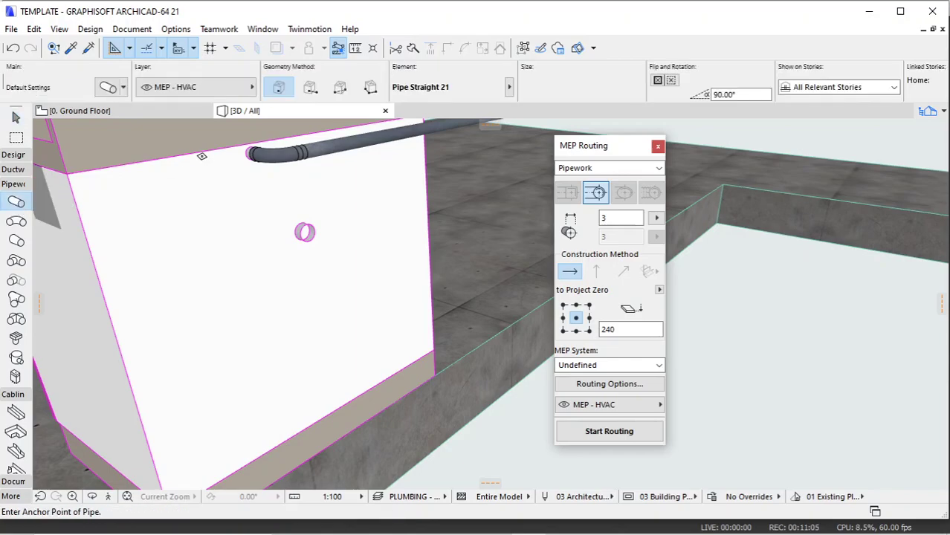
key("ctrl+t")
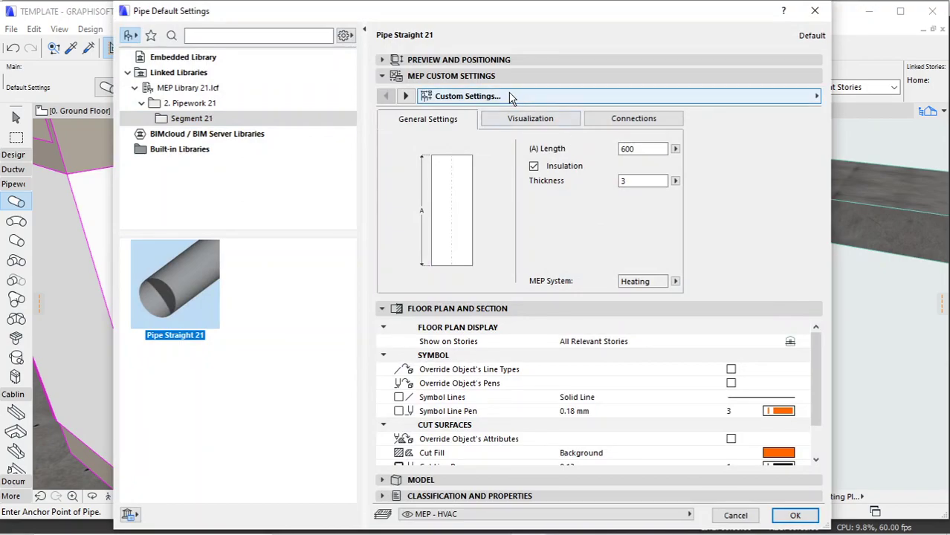
left_click(491, 61)
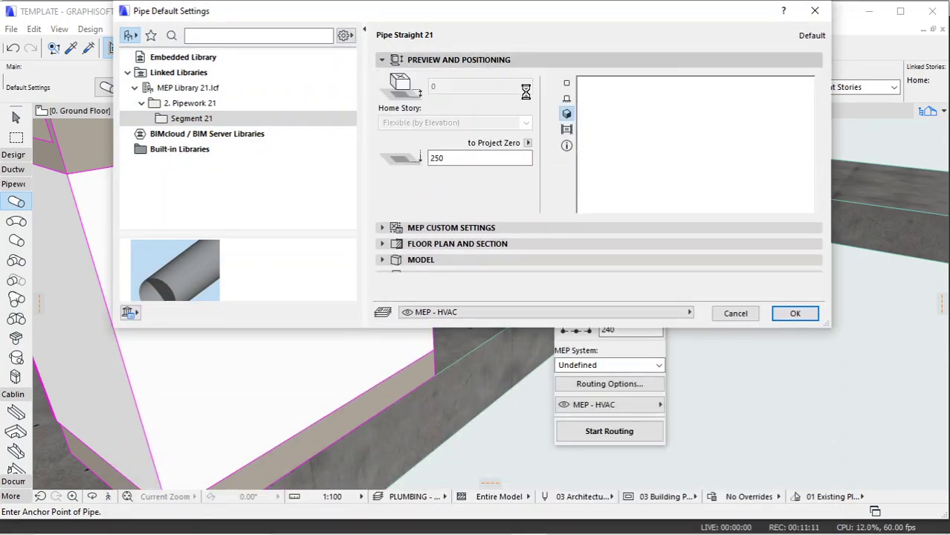
left_click(567, 99)
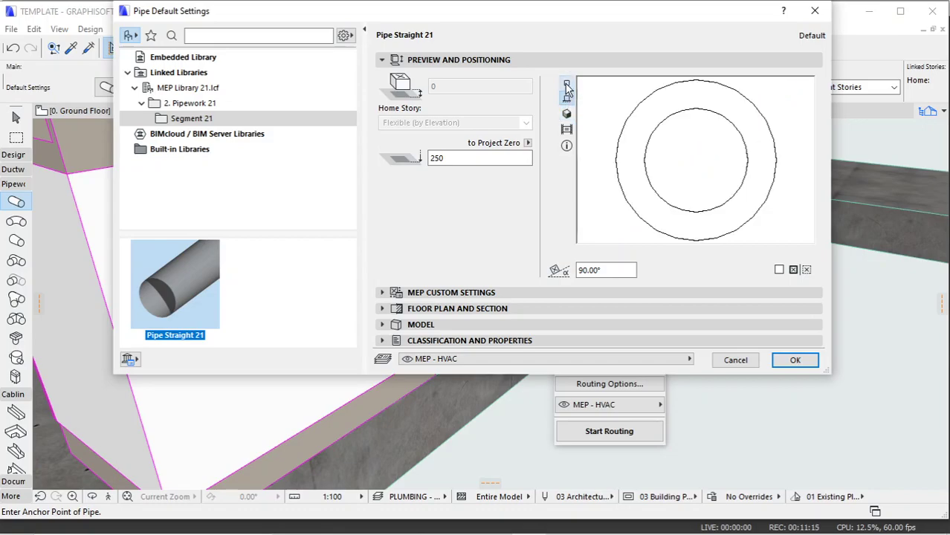
left_click(567, 85)
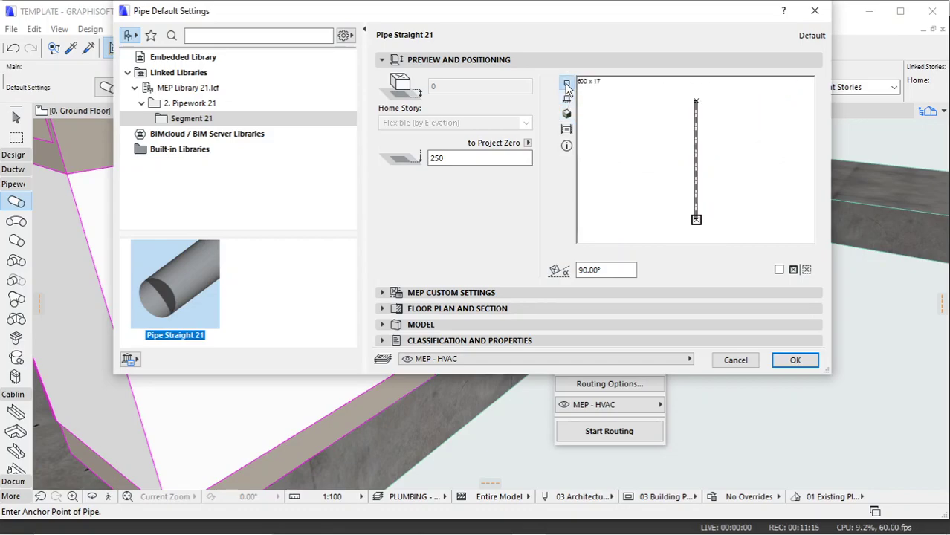
left_click(599, 270)
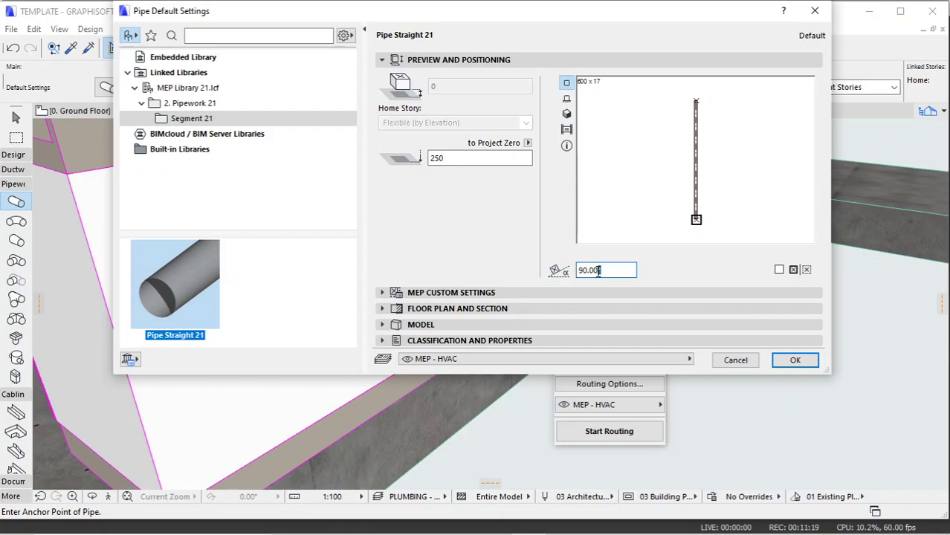
left_click(794, 362)
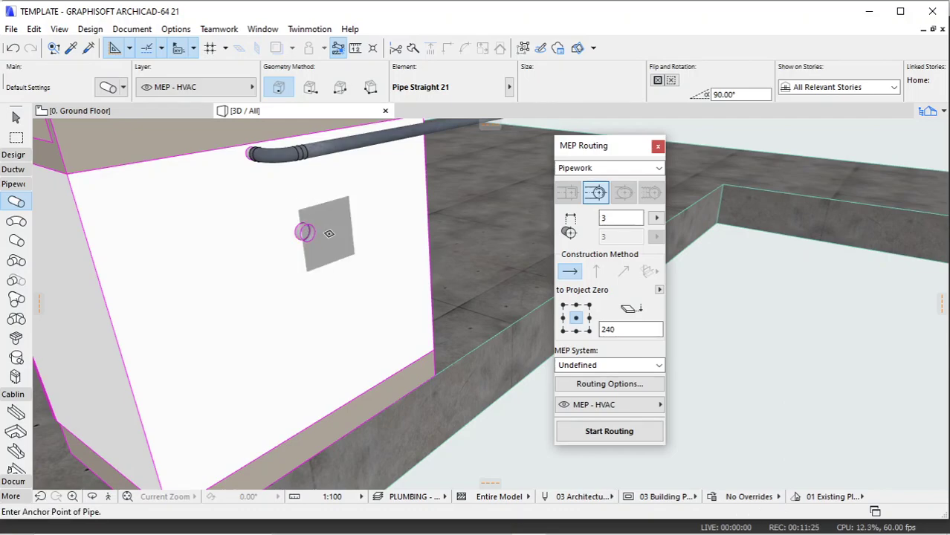
Try to place a default straight pipe at the sink's lower outlet and reposition its end node, and delete the misplaced pipe.
scroll(377, 269, "down", 5)
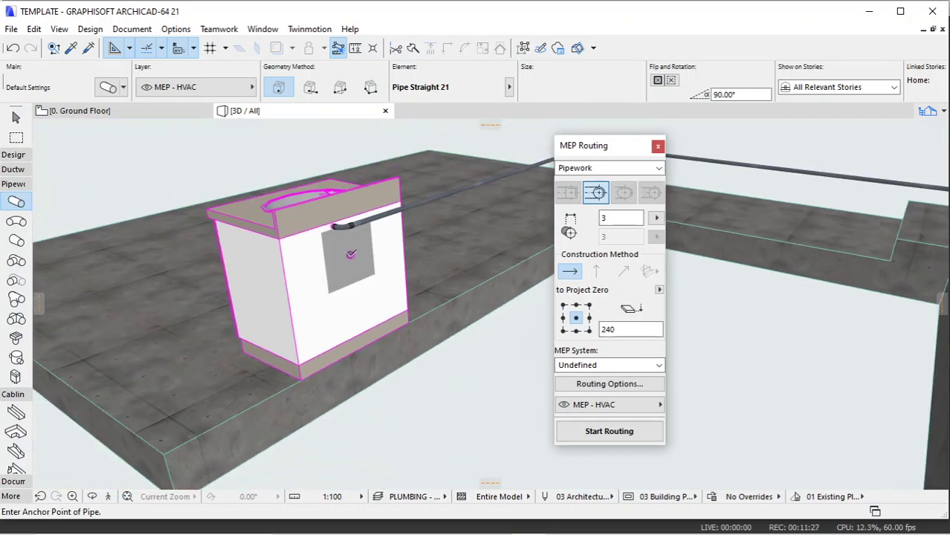
scroll(397, 277, "down", 5)
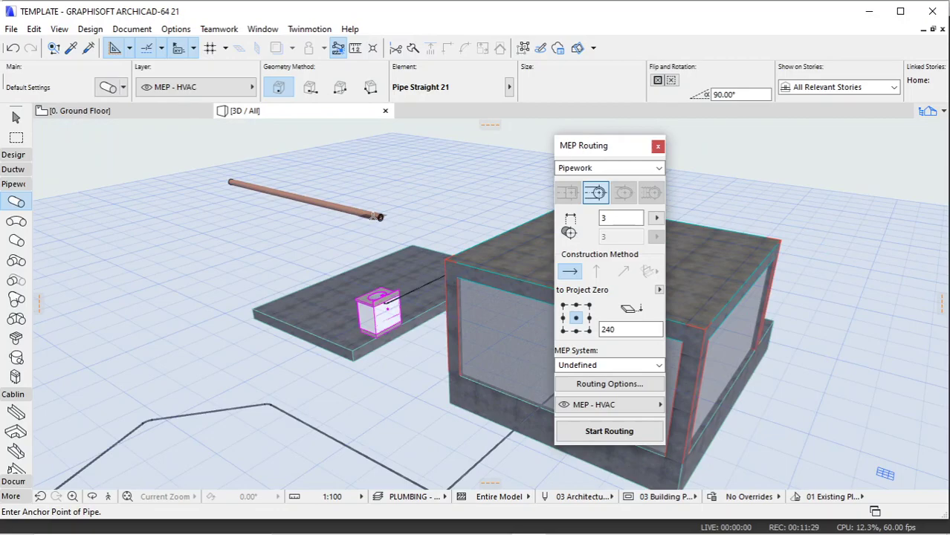
left_click(381, 217, "shift")
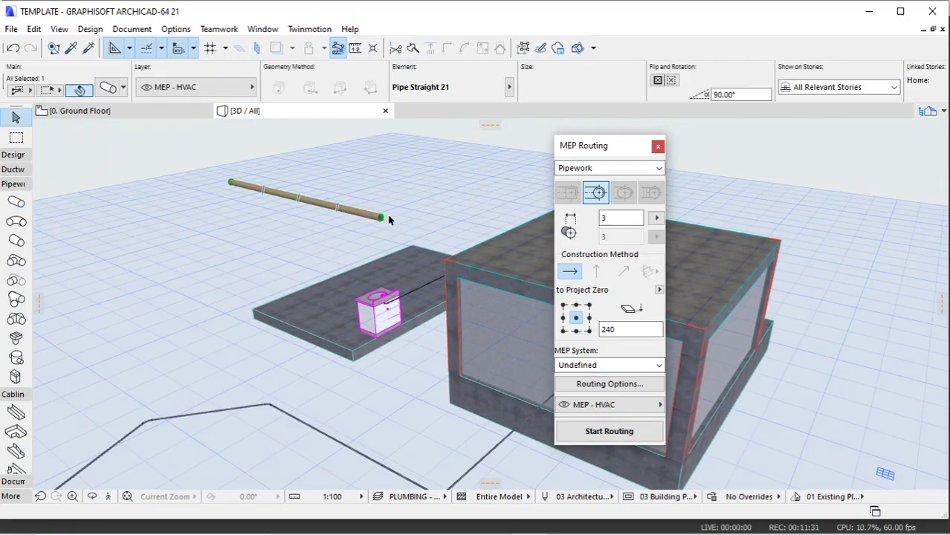
scroll(387, 218, "up", 6)
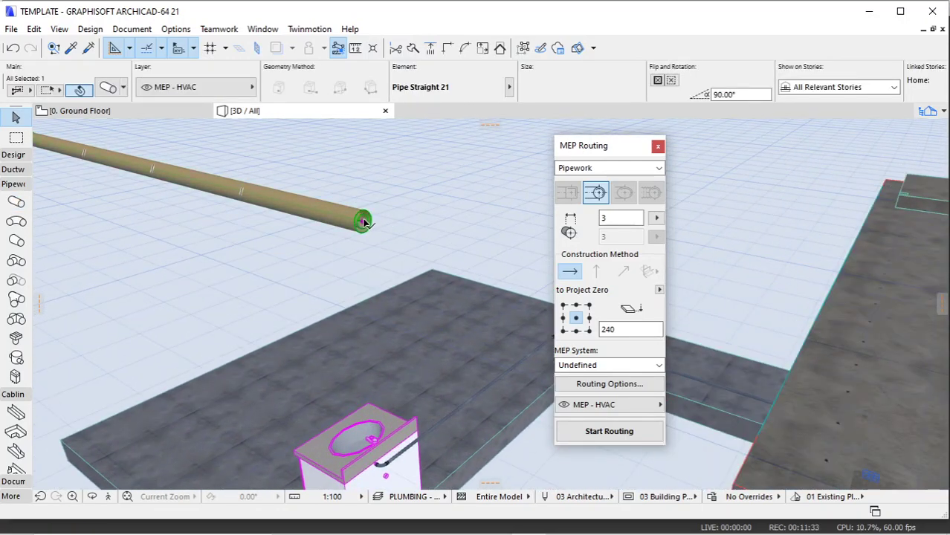
left_click(363, 223)
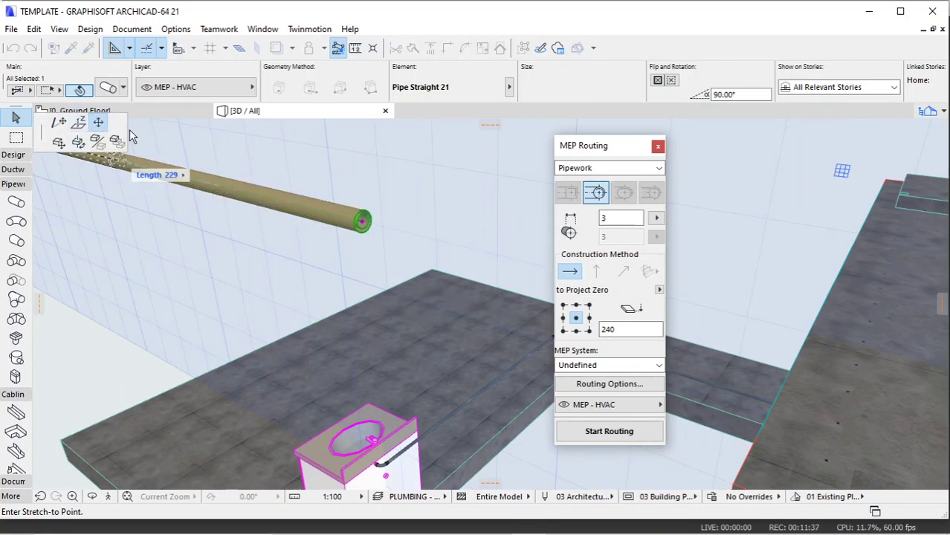
left_click(66, 130)
scroll(394, 324, "down", 2)
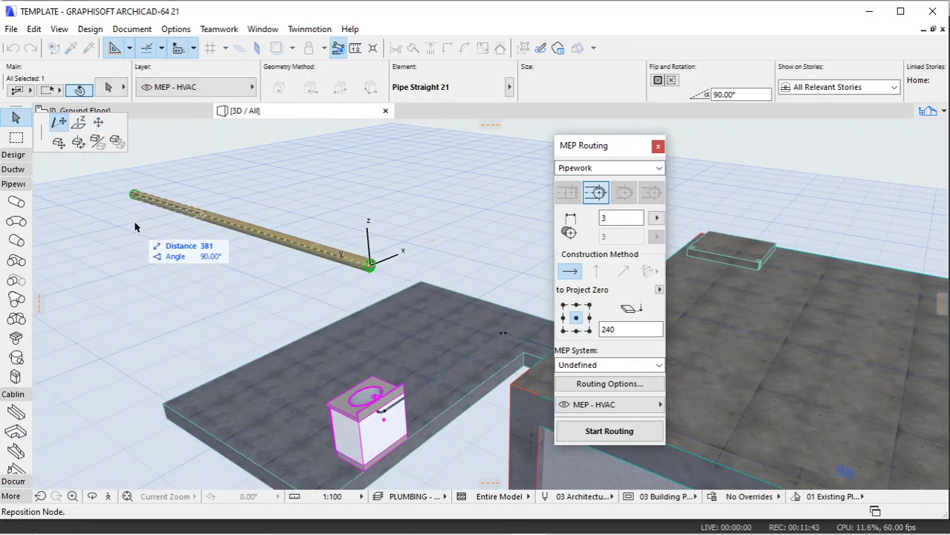
left_click(265, 216)
key("Delete")
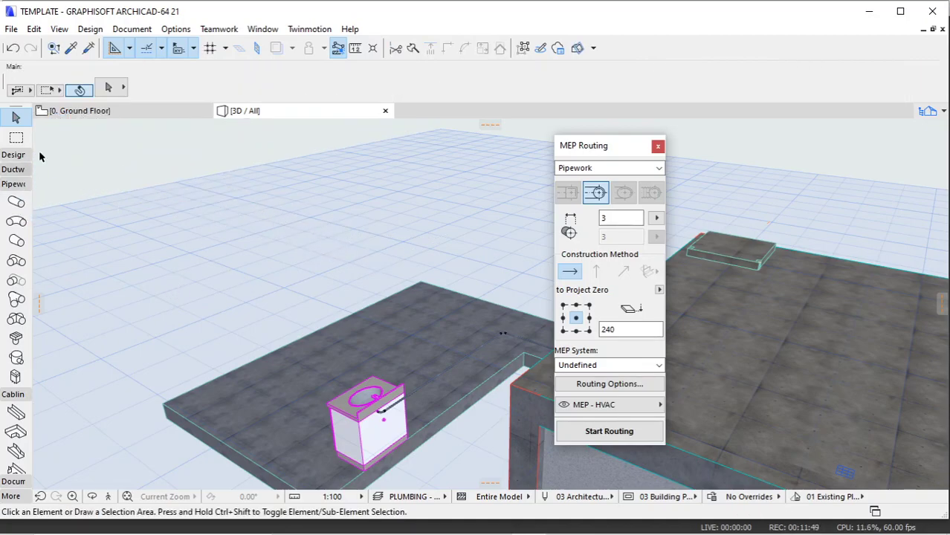
In the ground floor plan around the sink, set the Pipe tool's default rotation angle to 0°.
left_click(80, 110)
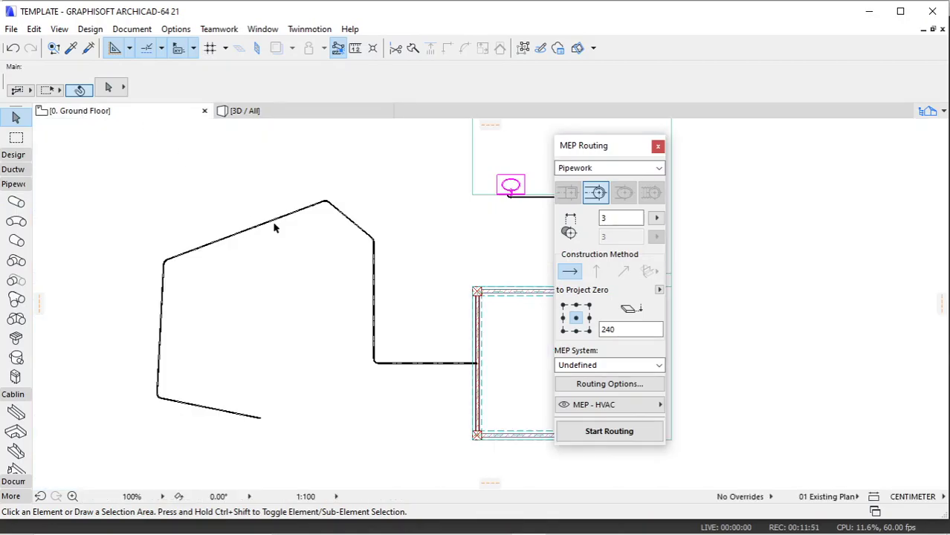
scroll(517, 187, "up", 5)
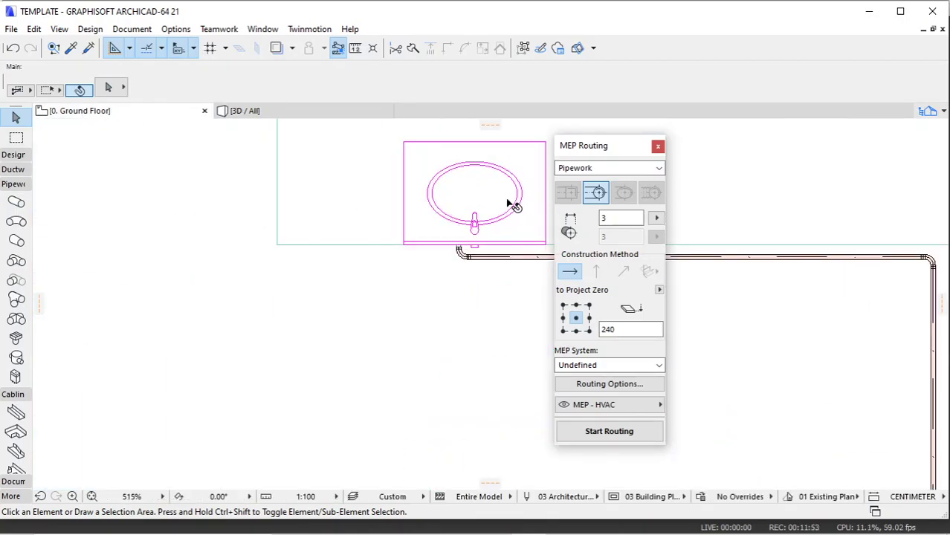
middle_click_drag(511, 202, 394, 197)
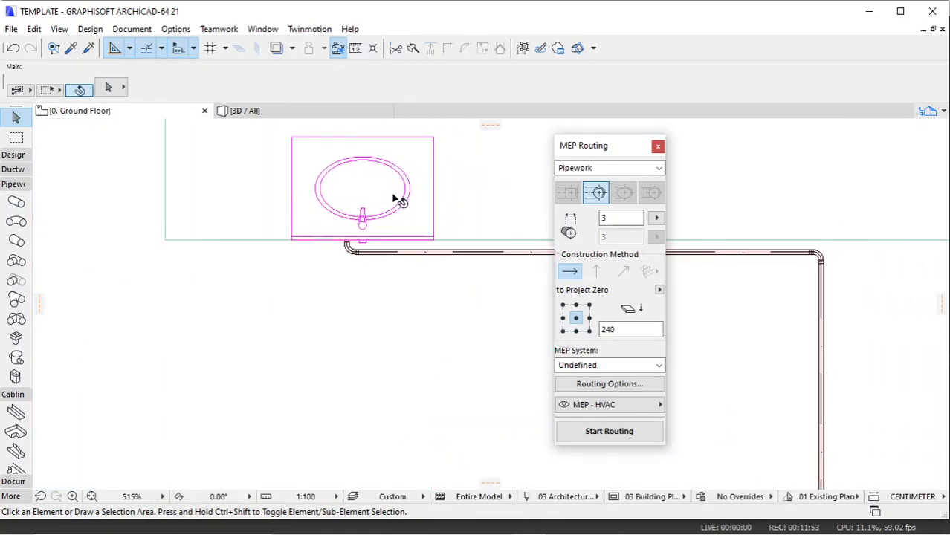
left_click(16, 202)
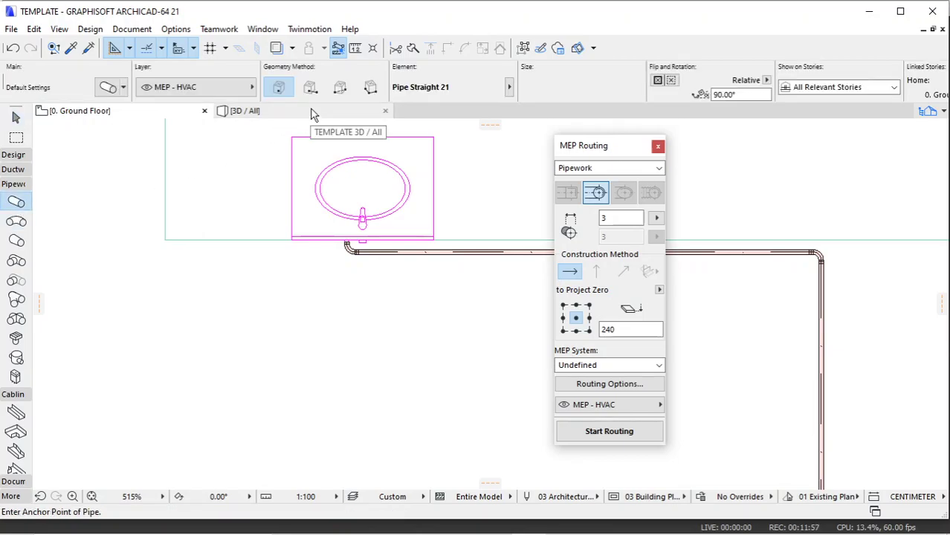
left_click(110, 88)
left_click(611, 269)
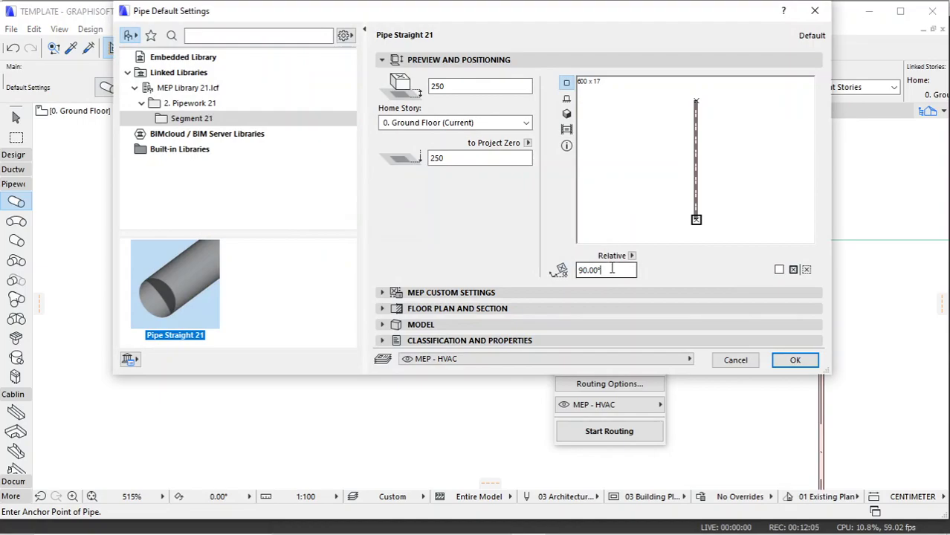
left_click_drag(610, 269, 544, 275)
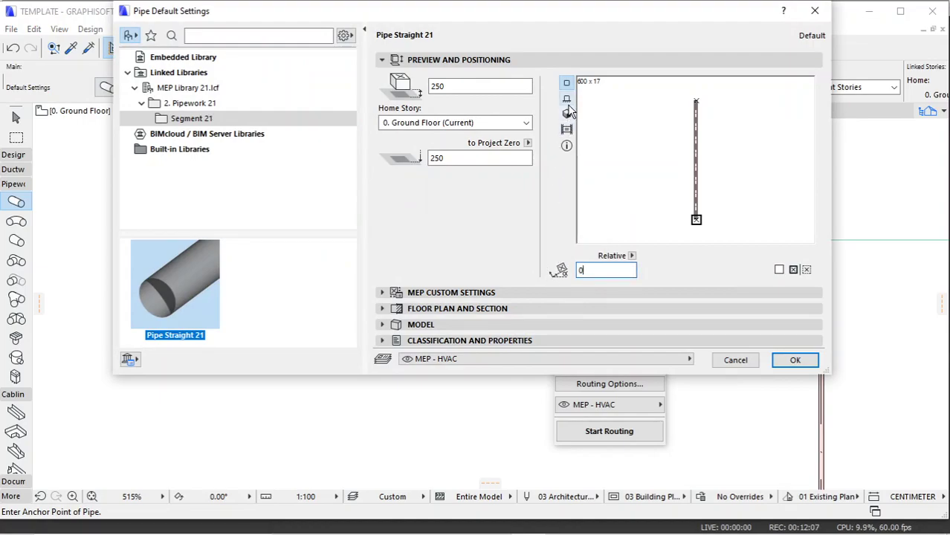
left_click(611, 98)
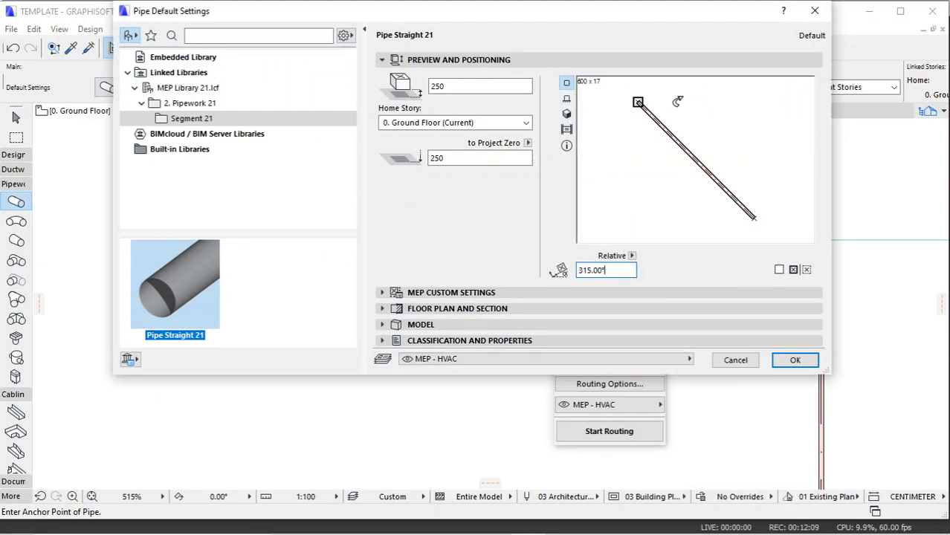
left_click(754, 111)
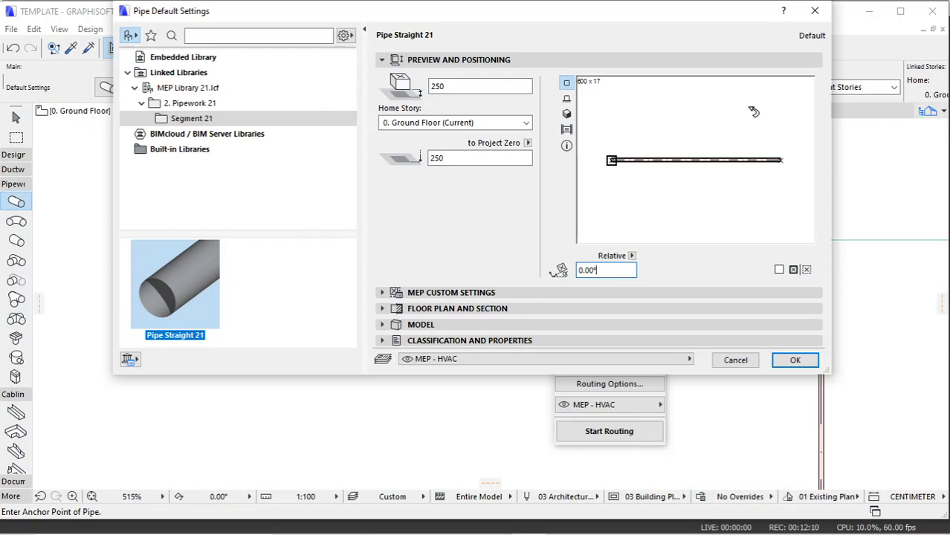
Turn off insulation for the default straight pipe, set its length to 100 and its MEP system to Undefined.
left_click(475, 292)
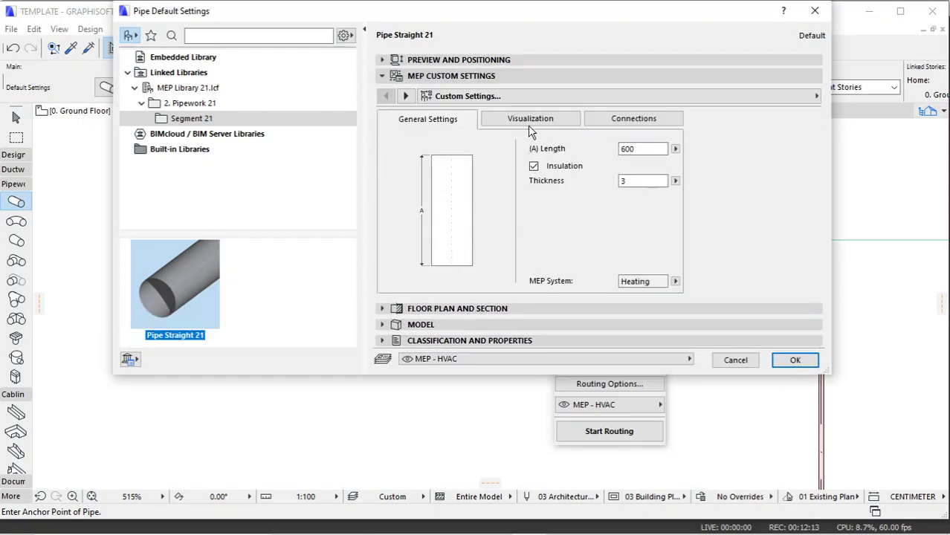
left_click(534, 165)
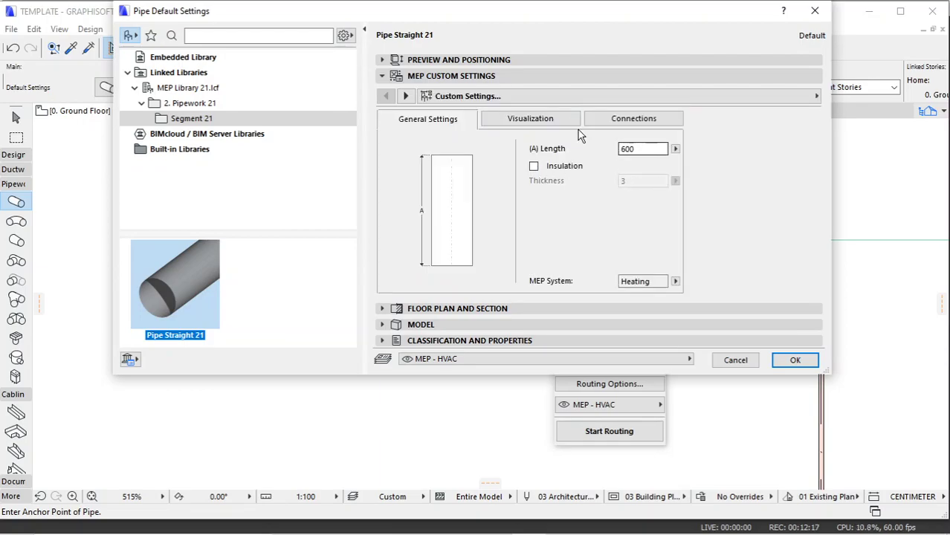
left_click(561, 121)
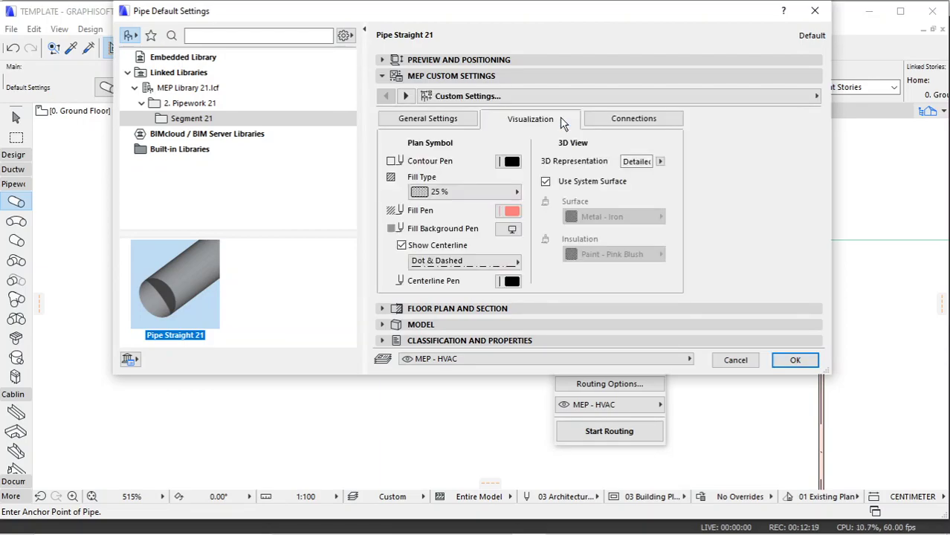
left_click(427, 119)
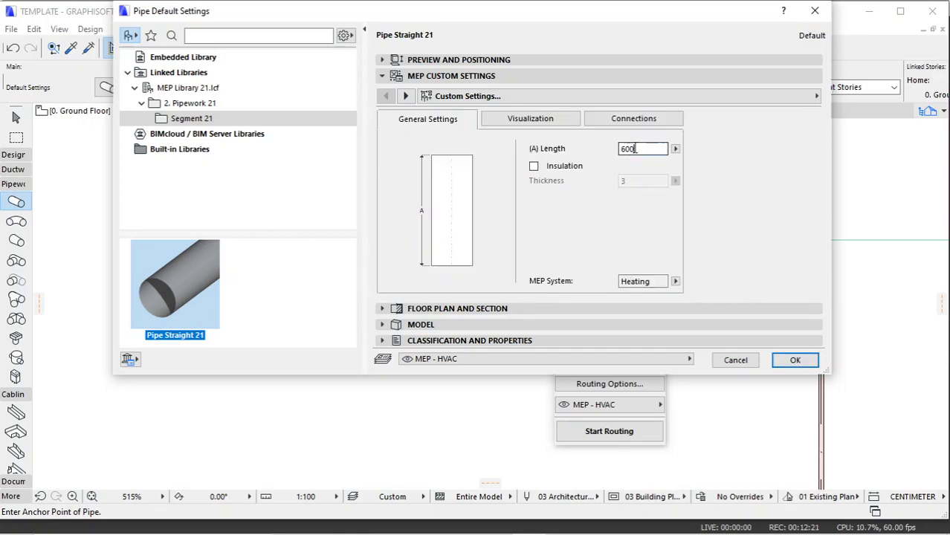
left_click_drag(635, 149, 608, 152)
type("100")
left_click(674, 280)
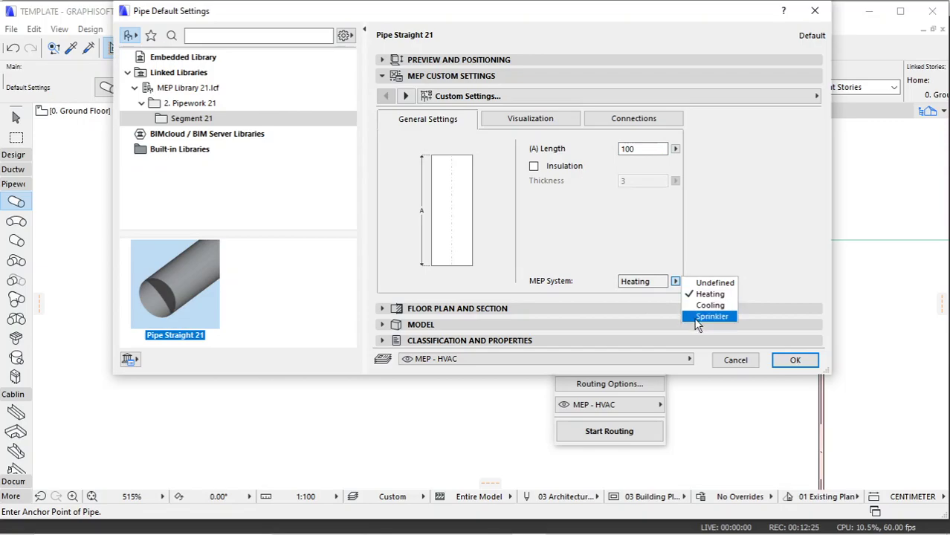
left_click(706, 283)
Set the default pipe's slope angle to 90° and place the vertical pipe at the sink's lower outlet in plan.
left_click(629, 119)
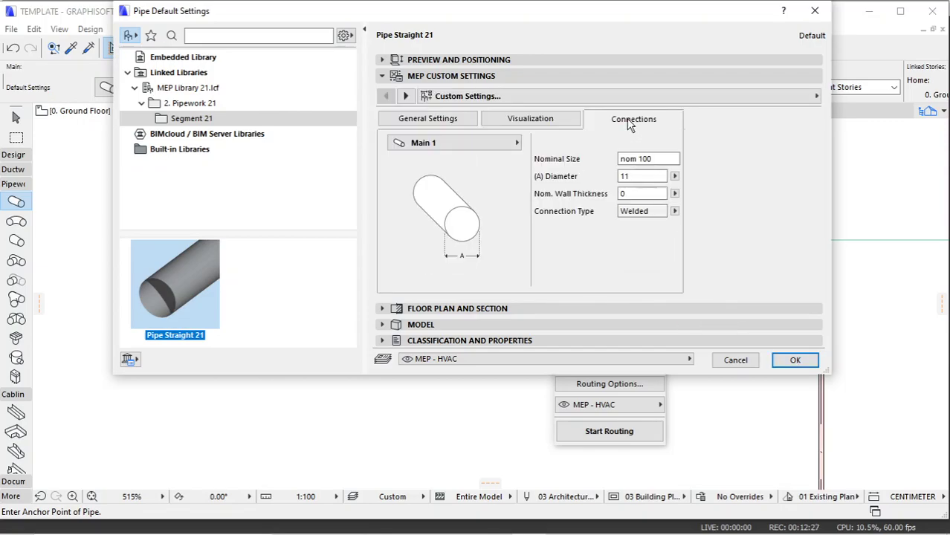
left_click(634, 177)
left_click(630, 193)
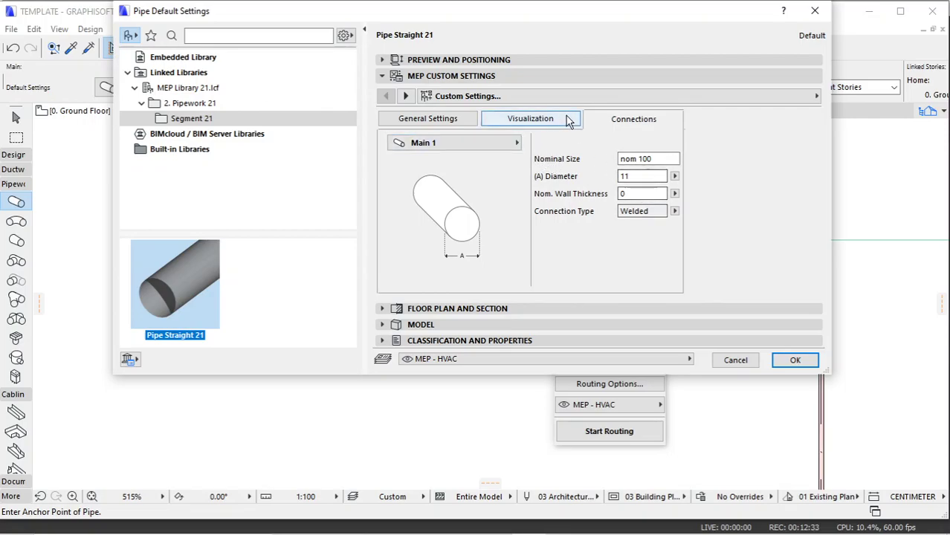
left_click(405, 95)
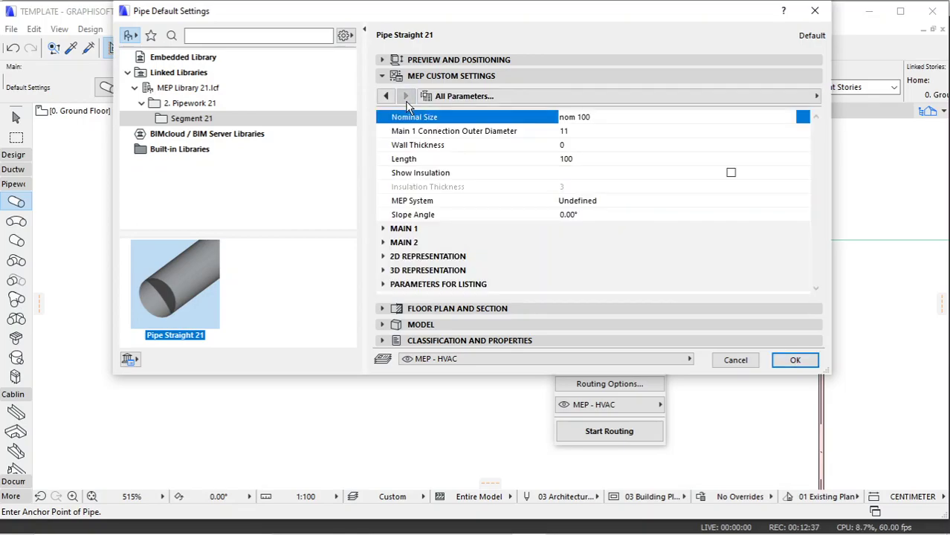
left_click(588, 214)
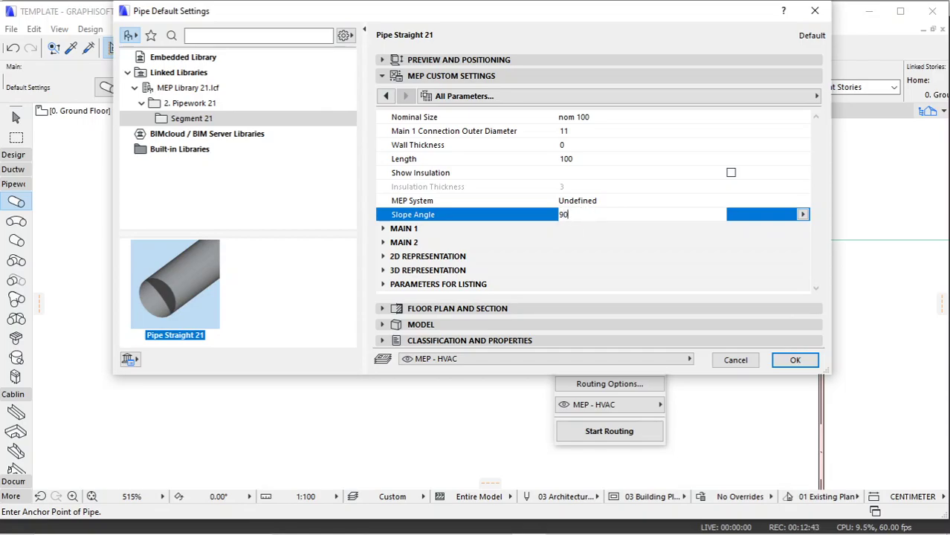
key("Return")
left_click(790, 360)
scroll(364, 247, "up", 3)
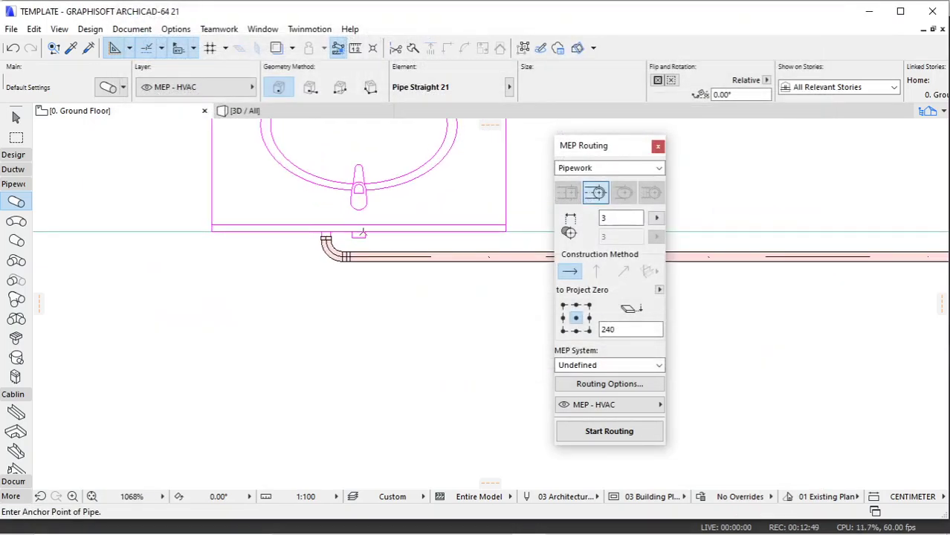
In the 3D view, select the vertical pipe above the sink and give it a smaller connection diameter.
left_click(327, 111)
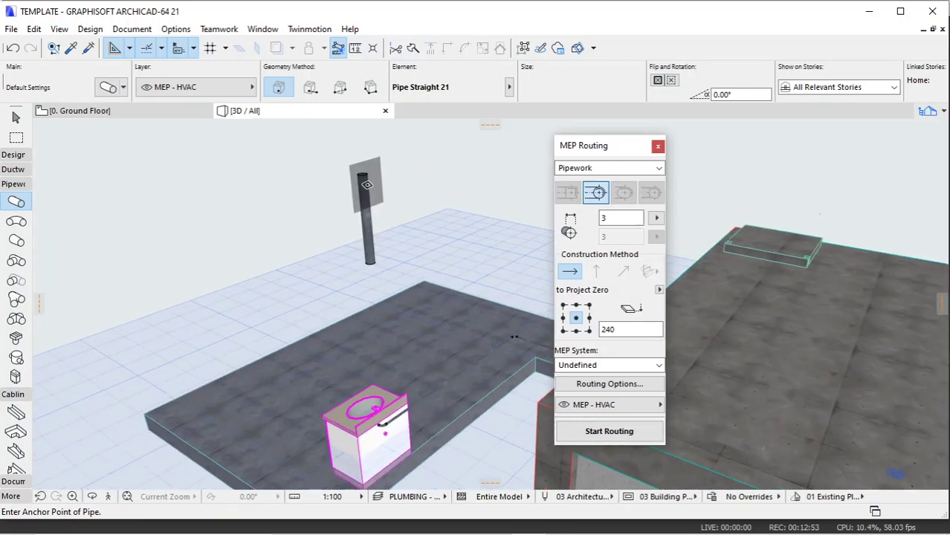
key("Escape")
left_click(367, 187)
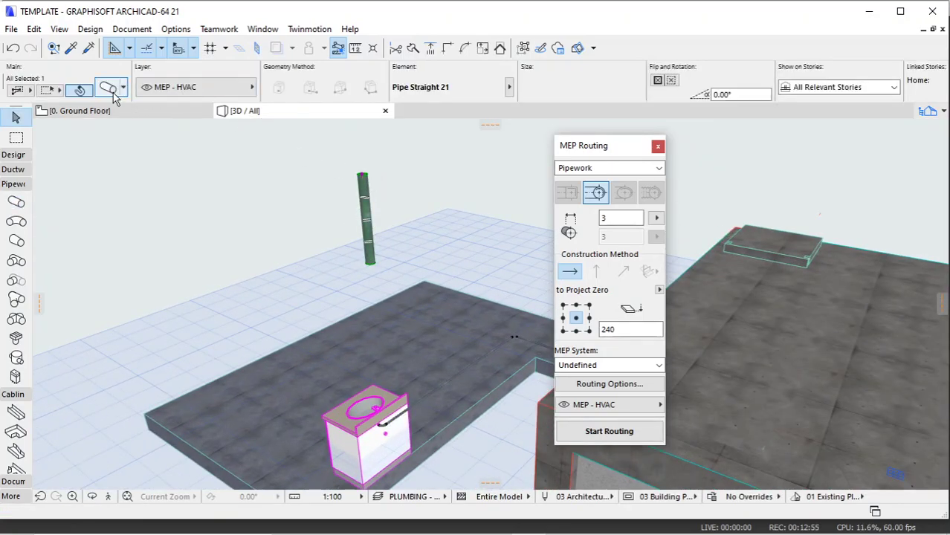
key("ctrl+t")
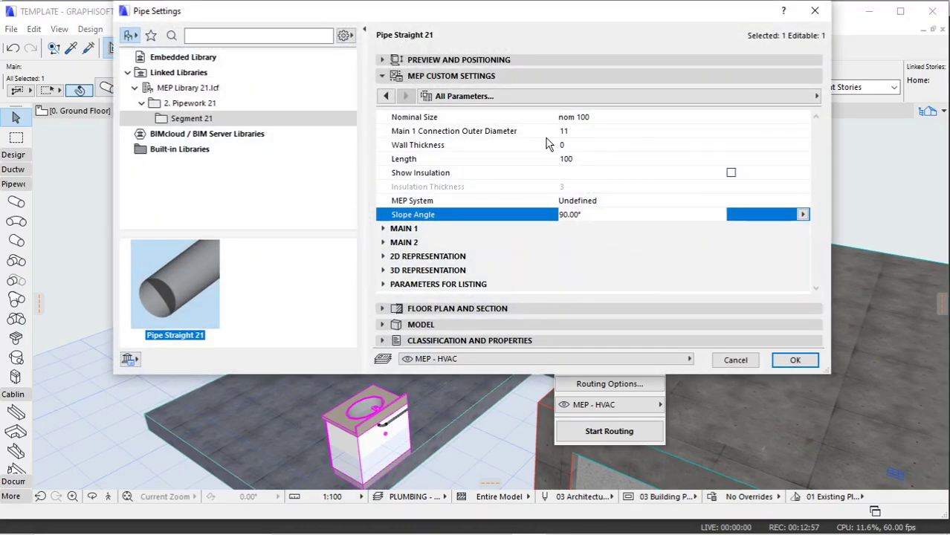
left_click(385, 96)
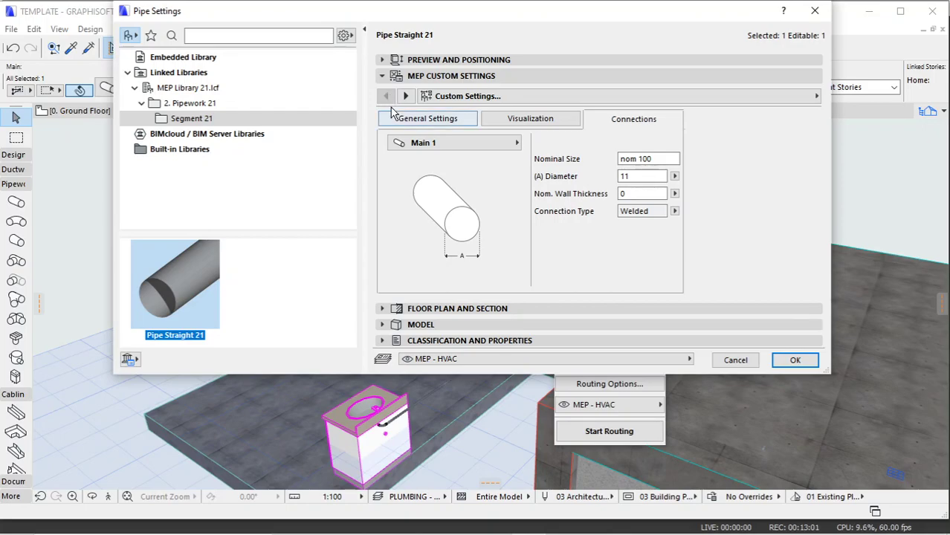
left_click(426, 123)
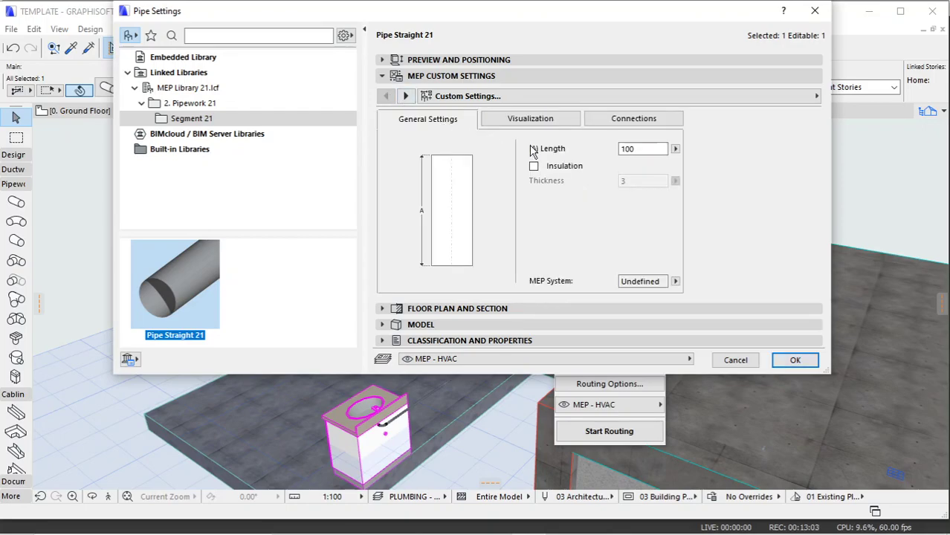
left_click(512, 123)
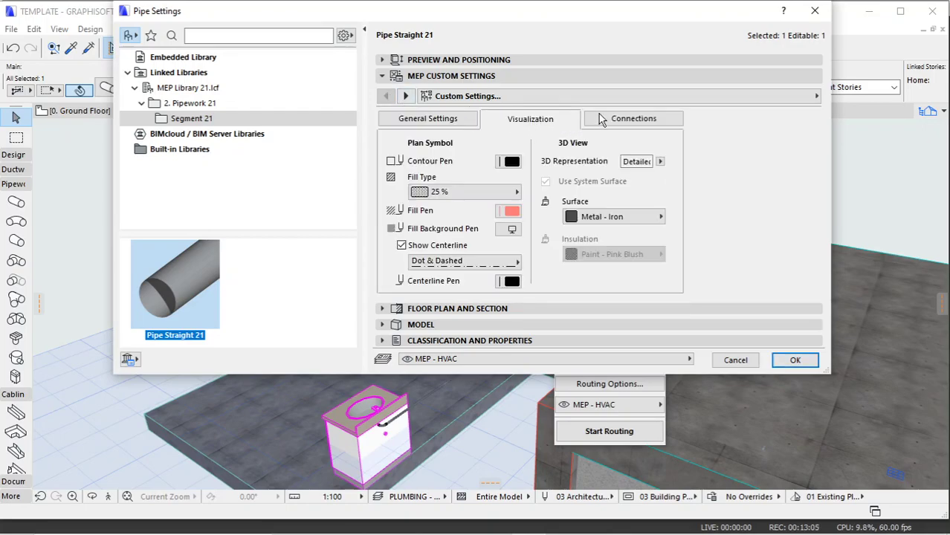
left_click(615, 134)
left_click(637, 178)
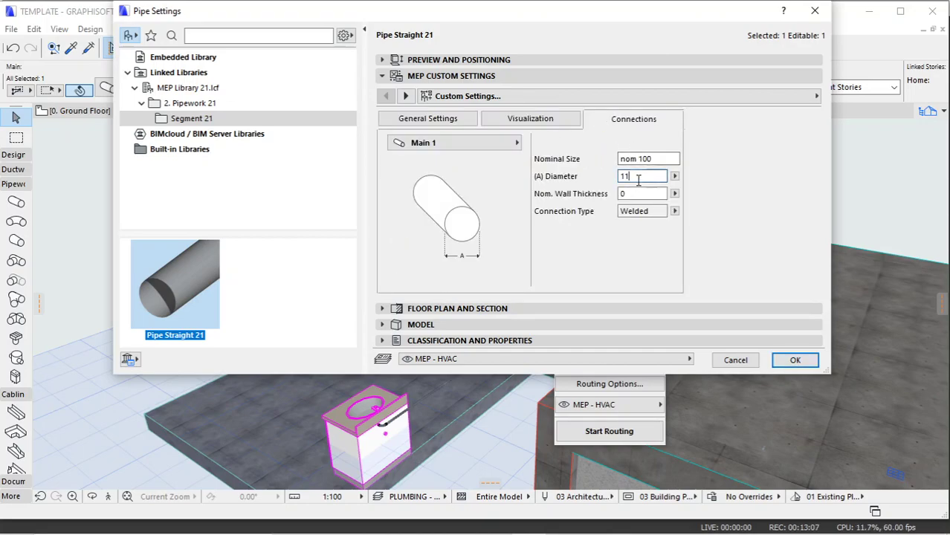
key("Return")
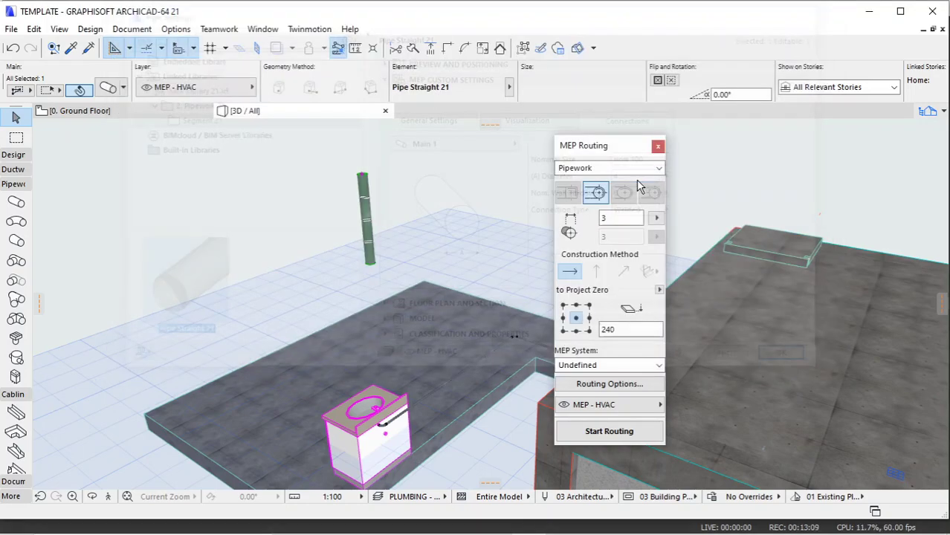
Move the vertical pipe straight down from its upper end to the level of the sink's outlets.
left_click(362, 179)
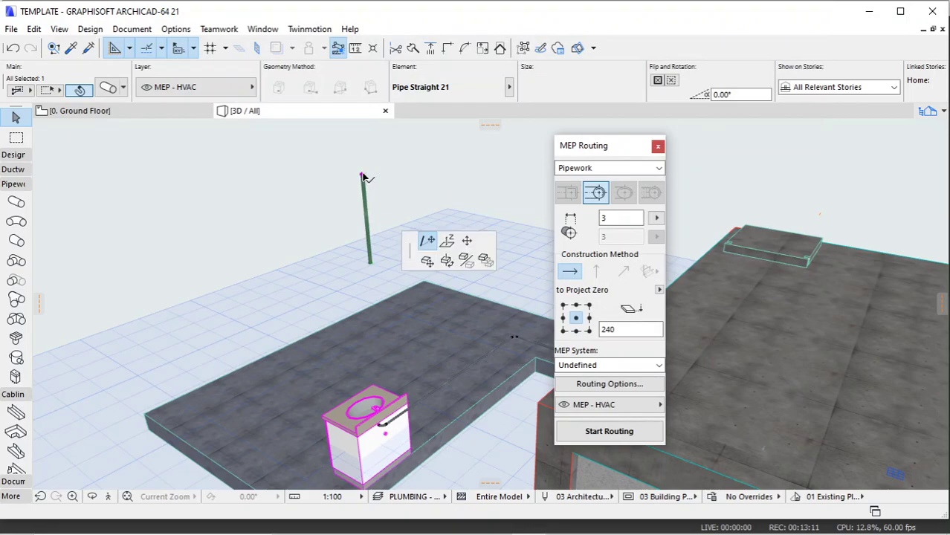
left_click(427, 240)
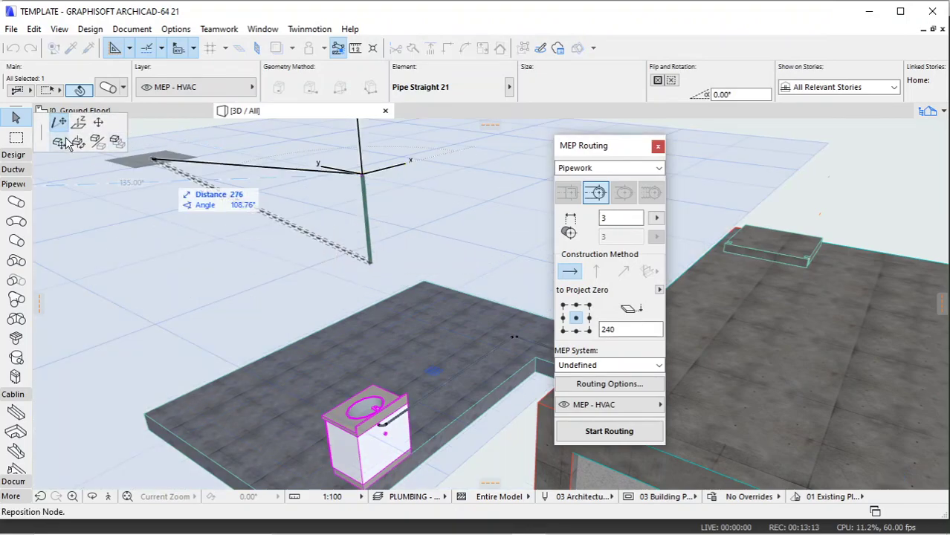
left_click(62, 142)
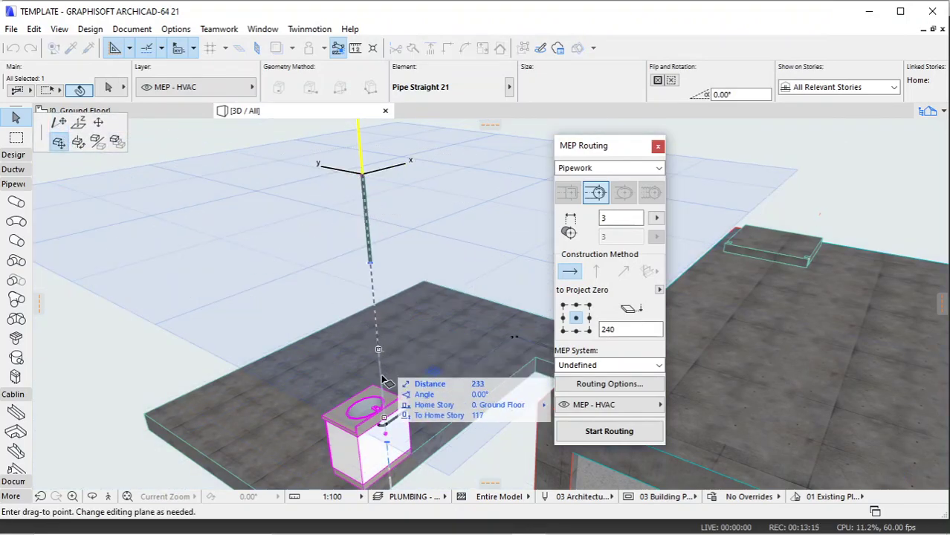
scroll(385, 442, "up", 5)
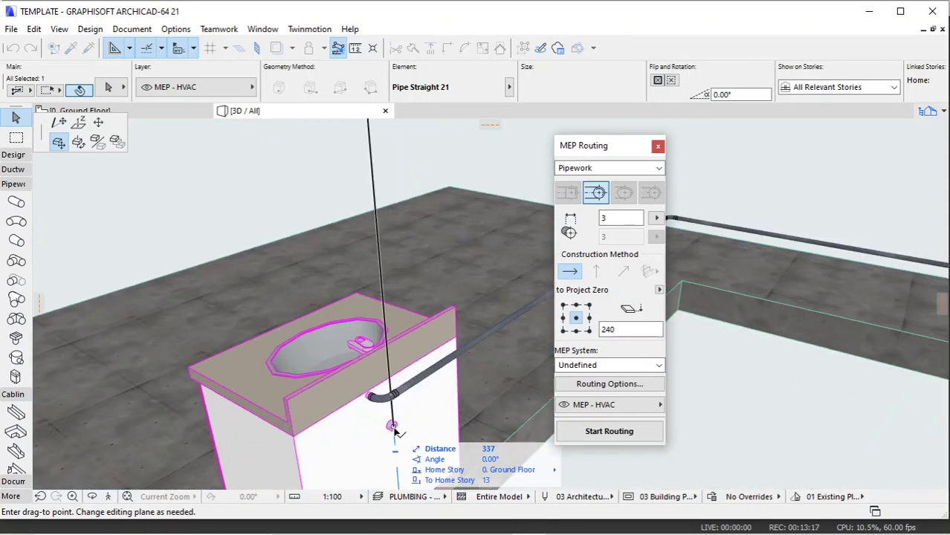
left_click(385, 367)
In the ground floor plan, move the vertical pipe perpendicular to the sink onto the horizontal pipe's centerline and clear the selection.
left_click(159, 112)
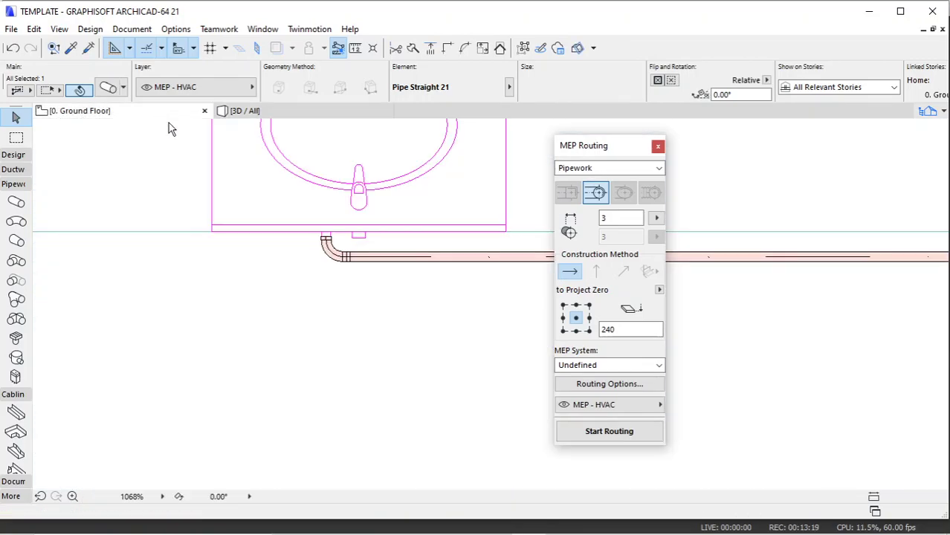
scroll(358, 246, "up", 8)
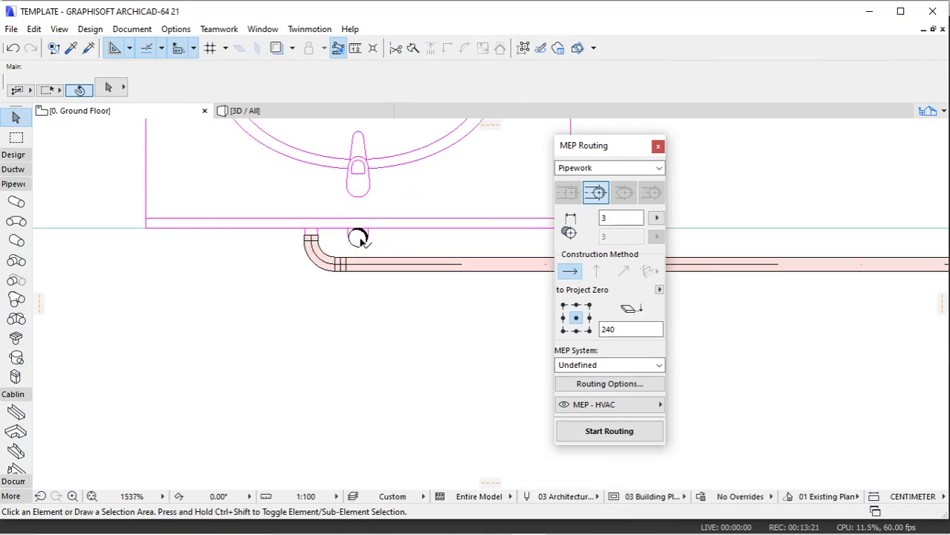
left_click(354, 211)
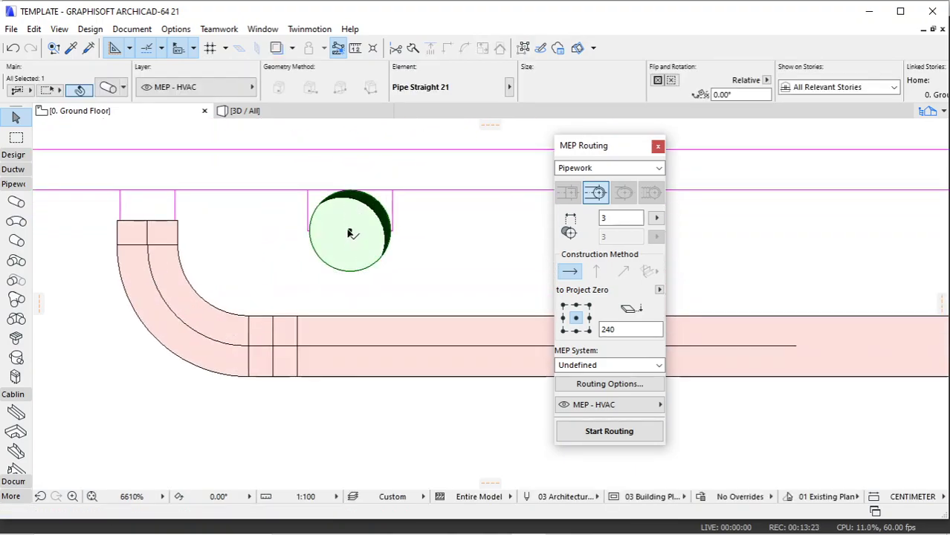
left_click(350, 232)
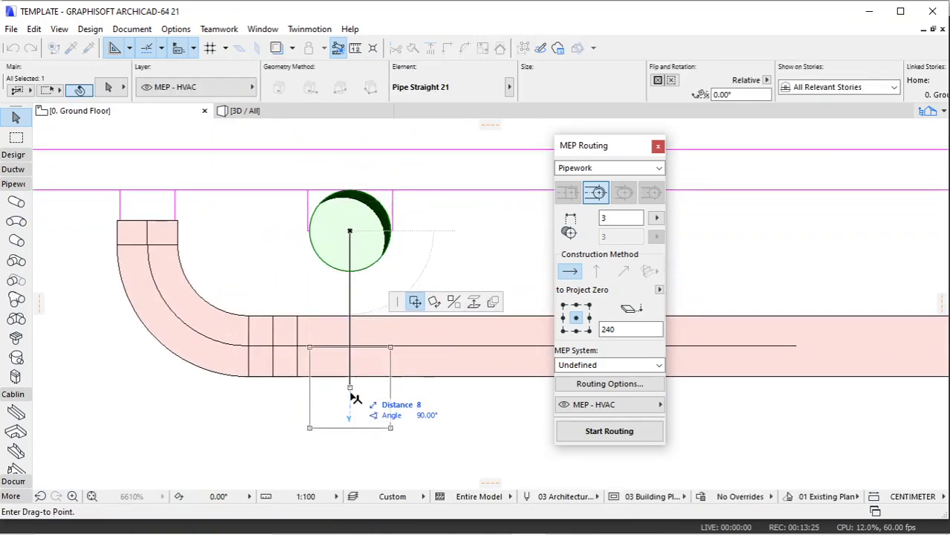
left_click(350, 348)
left_click(390, 287)
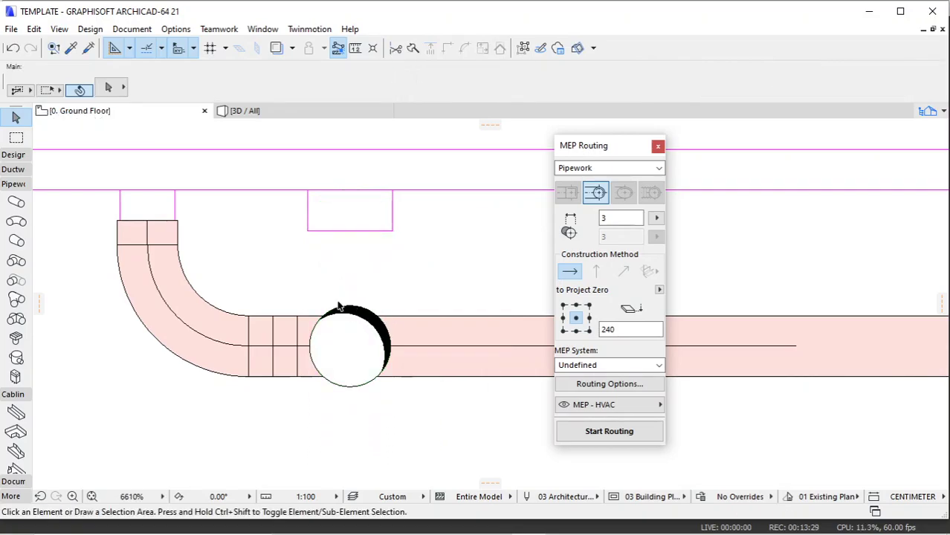
Set the default pipe bend's radius to 5 and diameter to 4, and place the bend at the sink's lower outlet in plan.
scroll(338, 306, "down", 4)
scroll(331, 299, "up", 3)
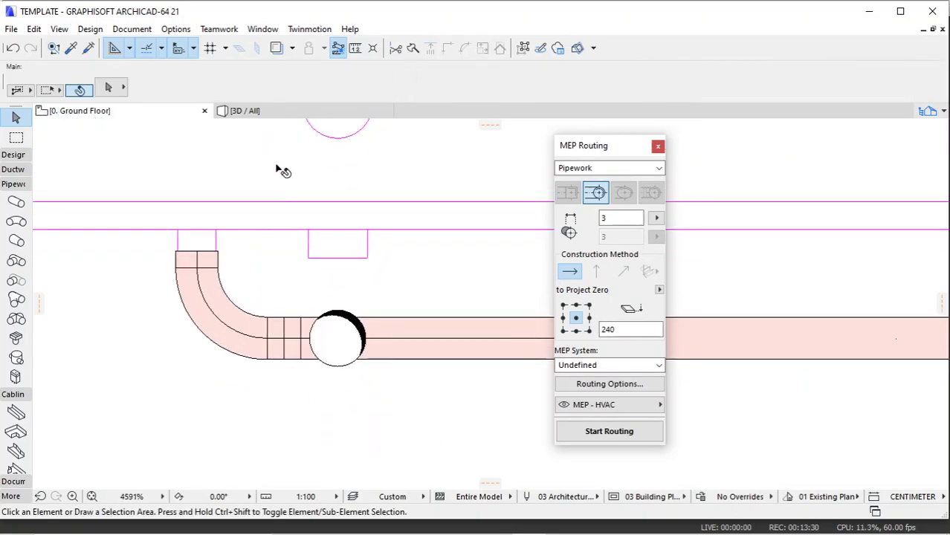
left_click(18, 223)
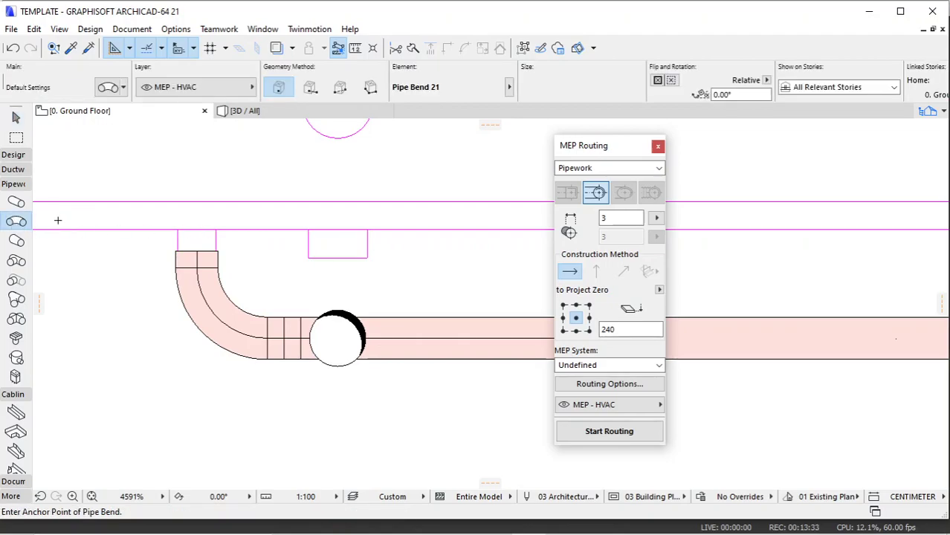
left_click(108, 87)
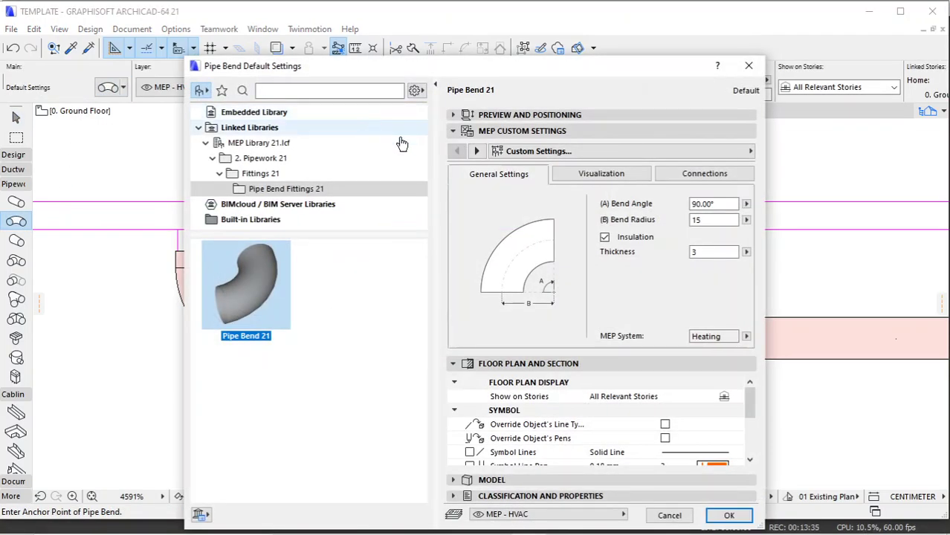
left_click(702, 221)
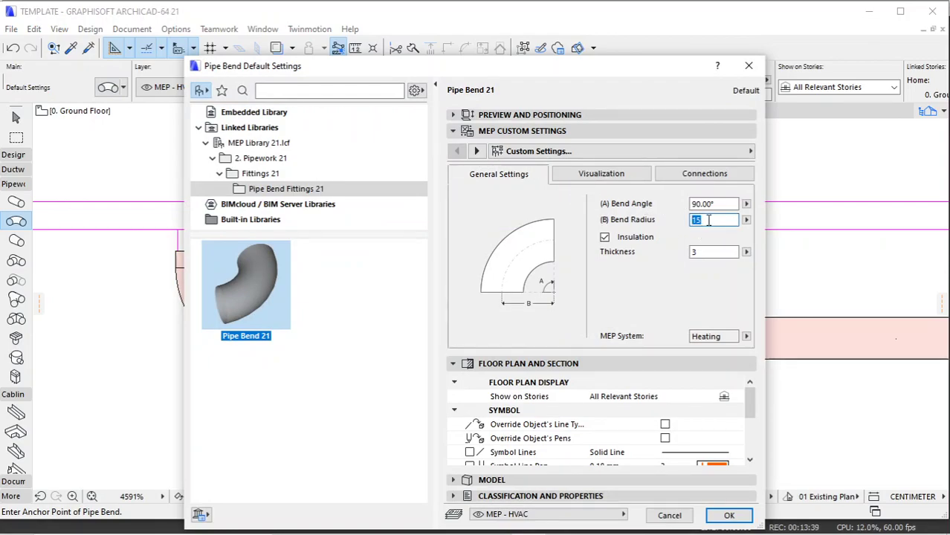
type("2")
left_click(679, 174)
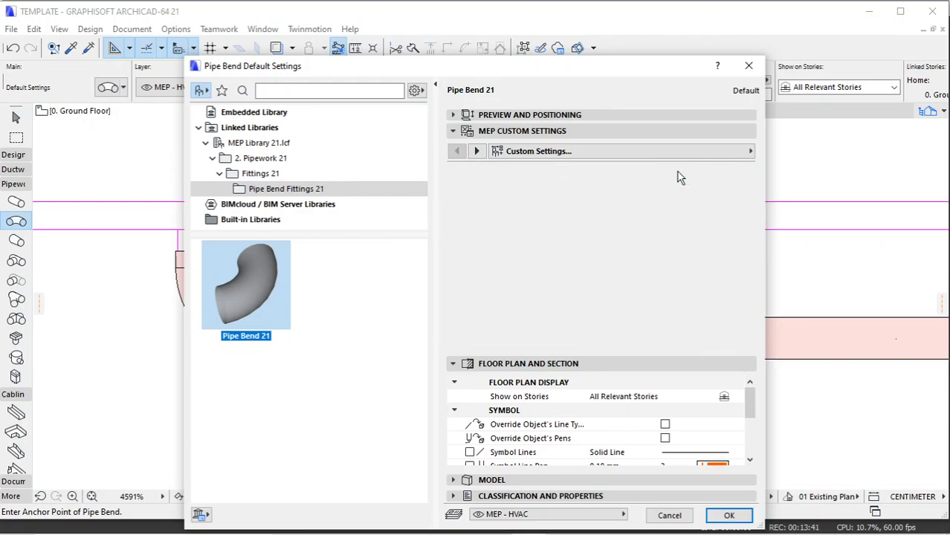
key("Tab")
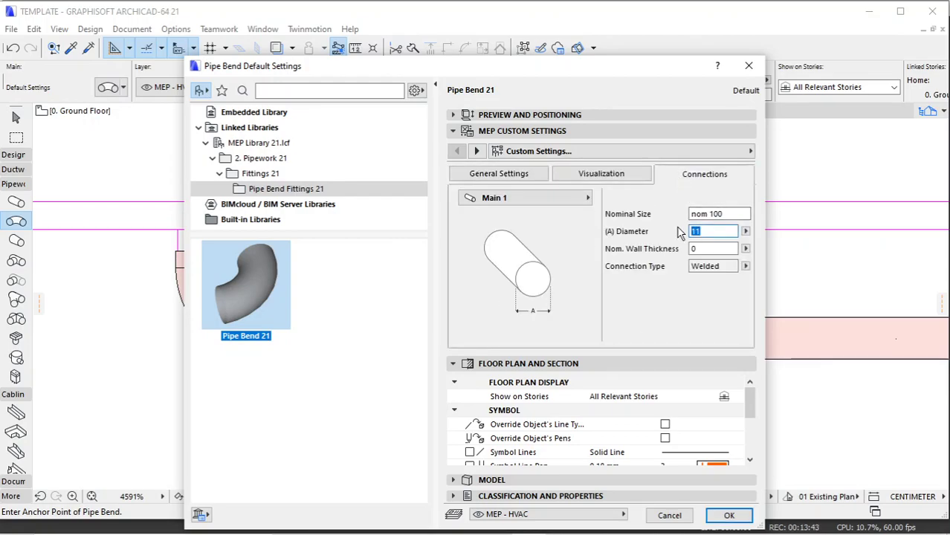
type("4")
left_click(729, 515)
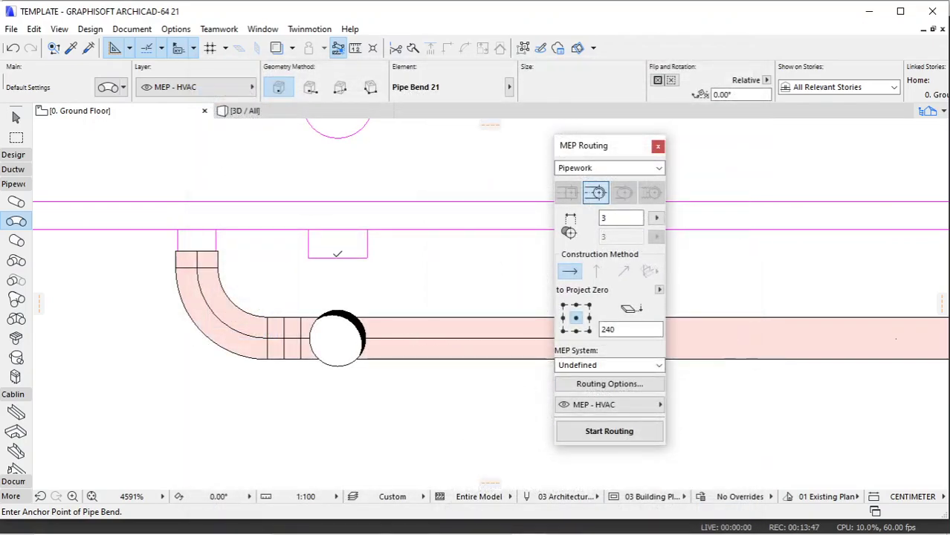
In the 3D view, select the pipe bend floating above the sink and turn off its insulation.
left_click(245, 110)
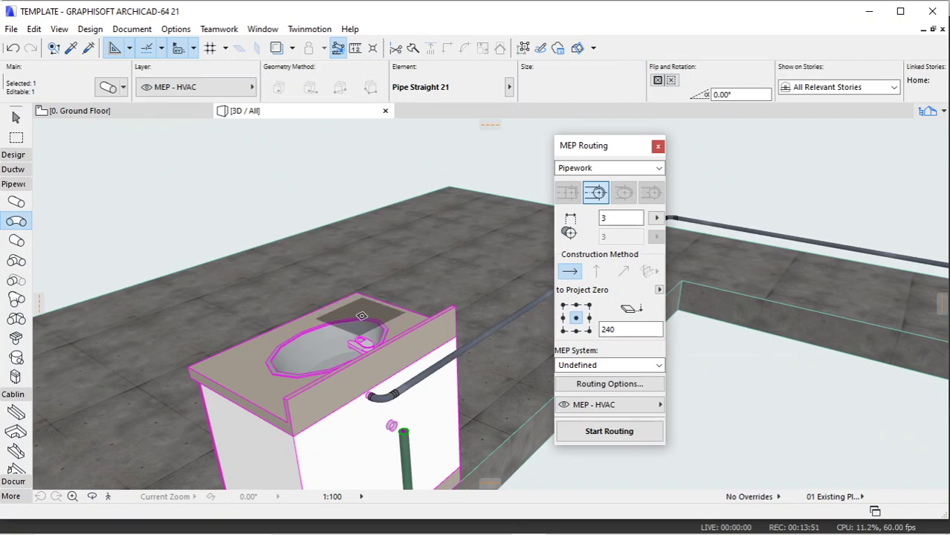
scroll(361, 188, "down", 5)
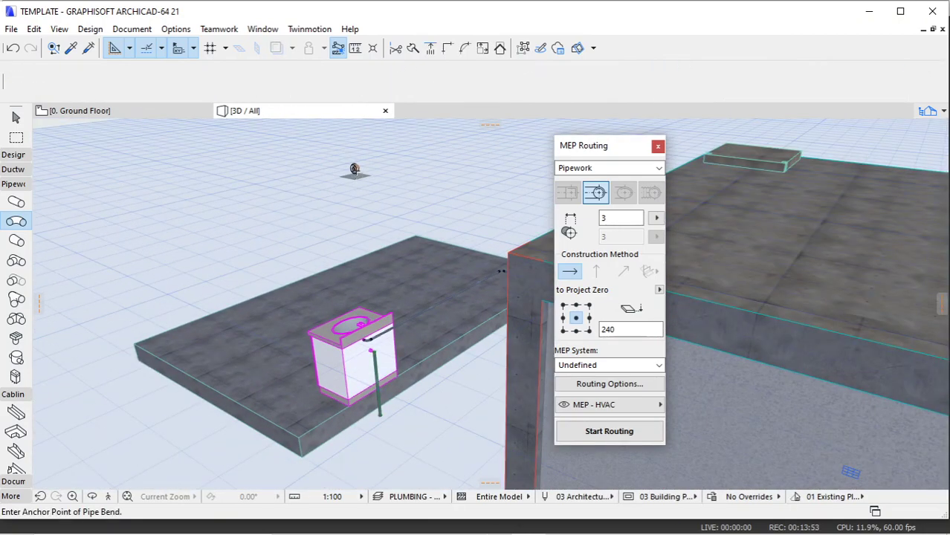
scroll(352, 171, "up", 5)
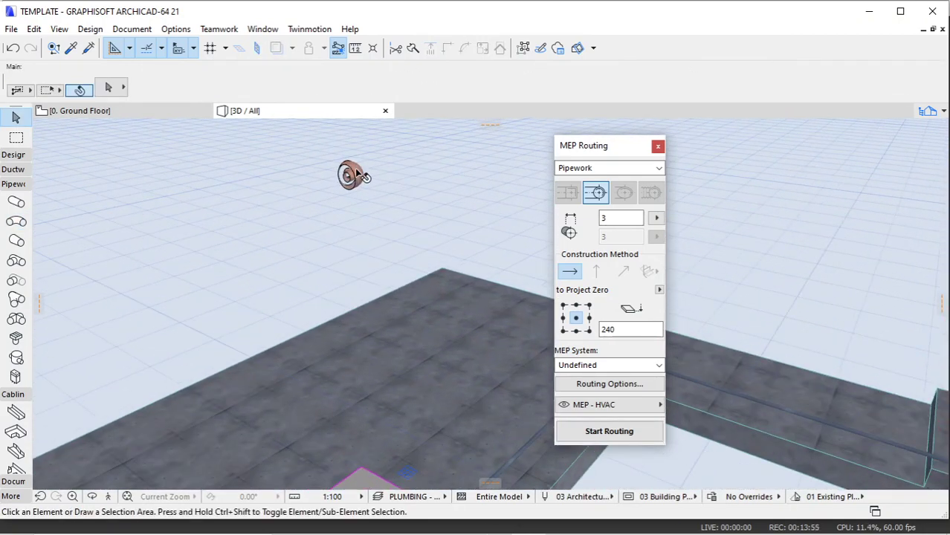
left_click(355, 172, "shift")
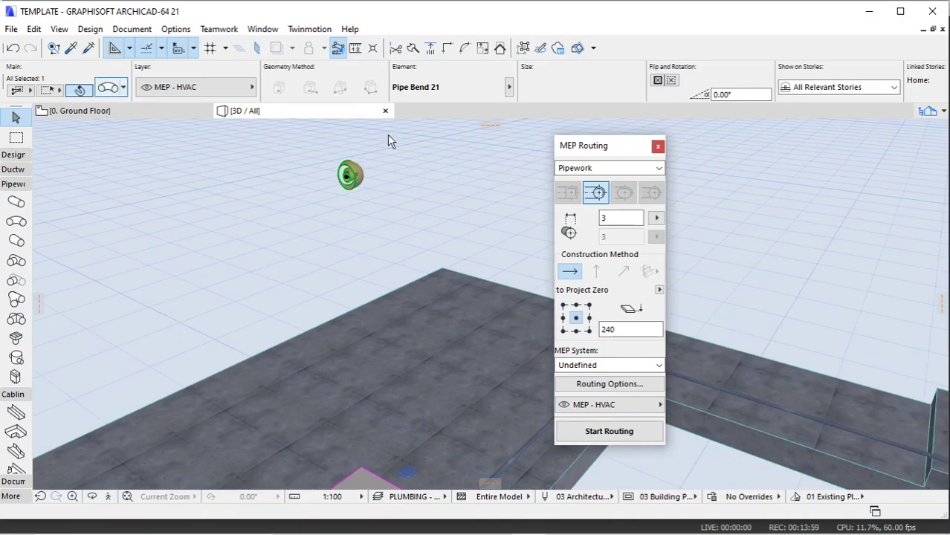
key("ctrl+t")
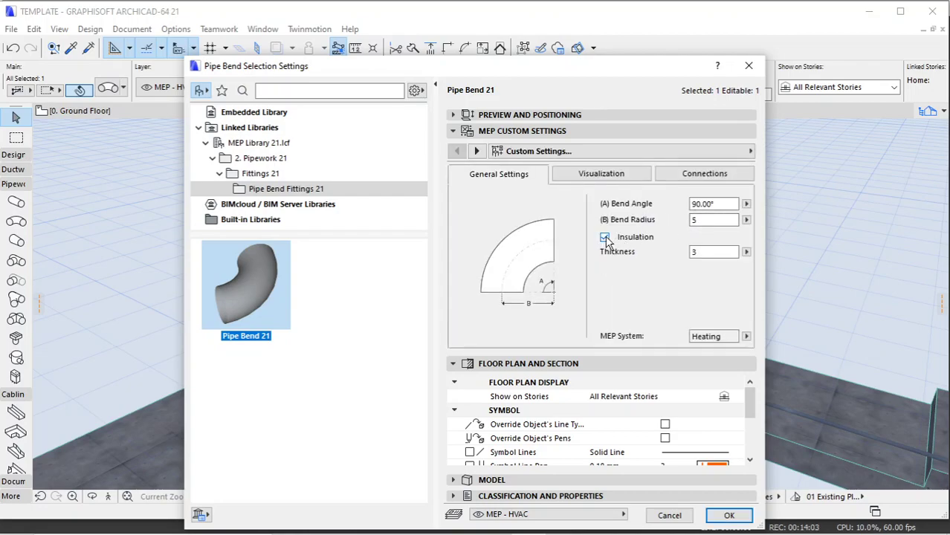
left_click(605, 237)
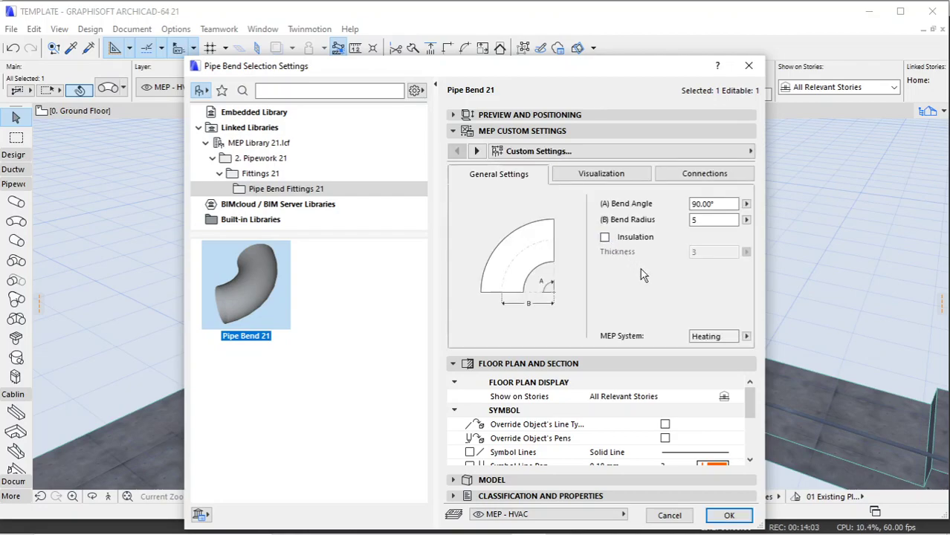
left_click(726, 516)
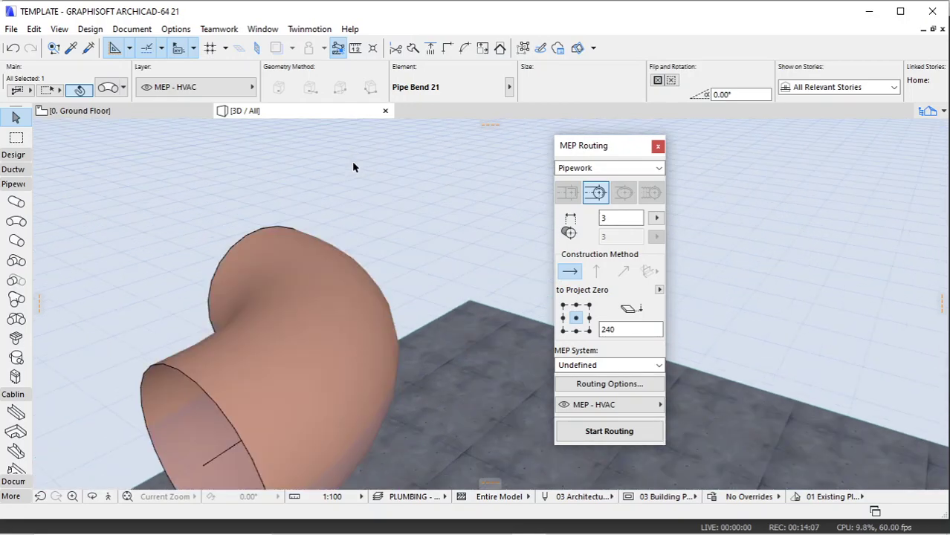
Set the selected pipe bend's rotation around the X axis to 90°.
scroll(351, 172, "down", 2)
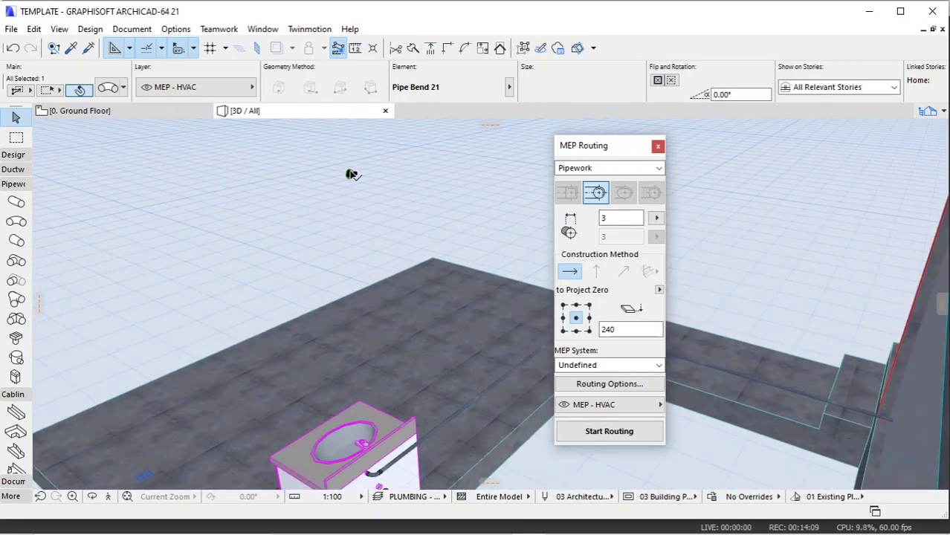
scroll(352, 174, "up", 5)
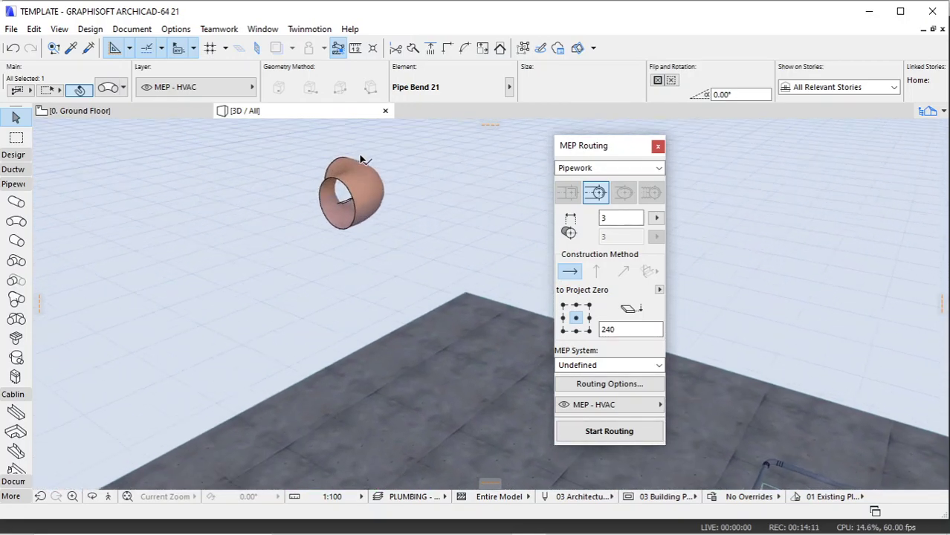
scroll(360, 159, "up", 2)
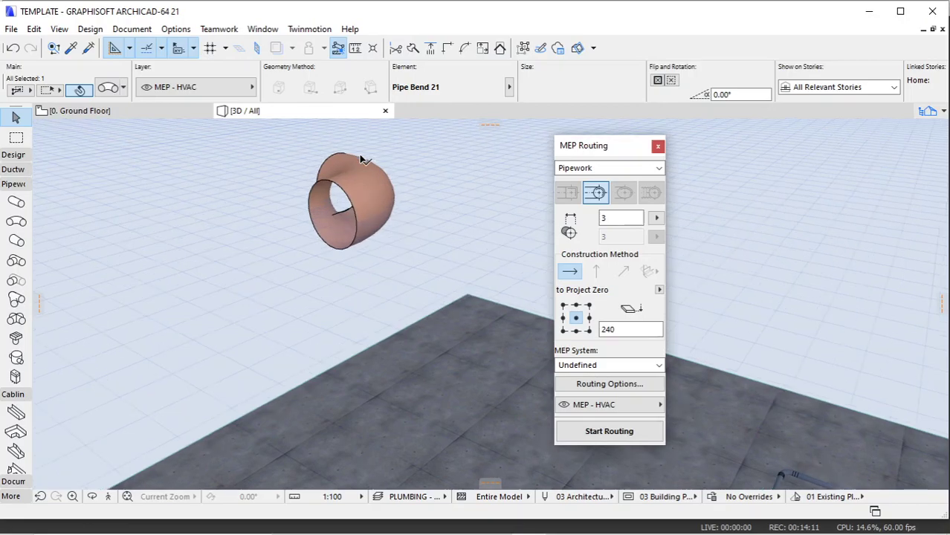
left_click(115, 90)
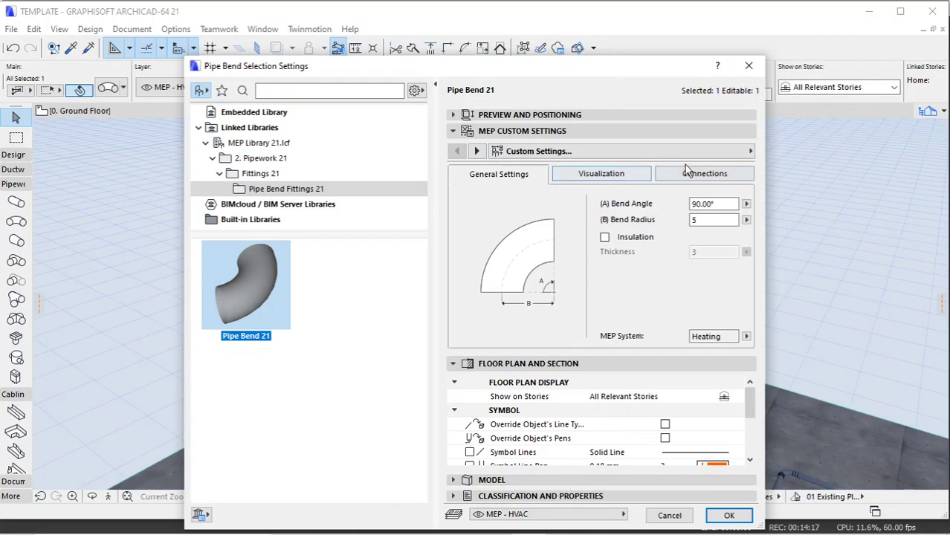
left_click(690, 173)
left_click(476, 152)
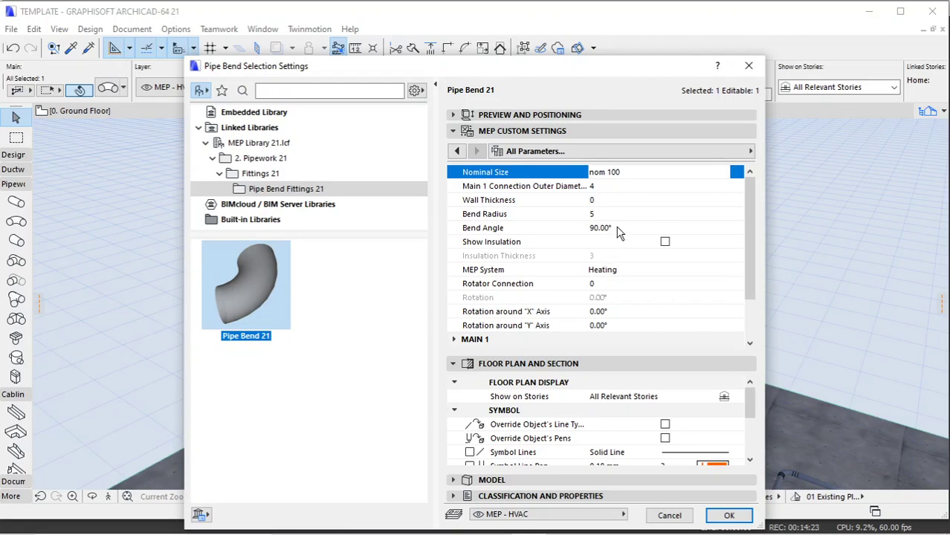
left_click(618, 229)
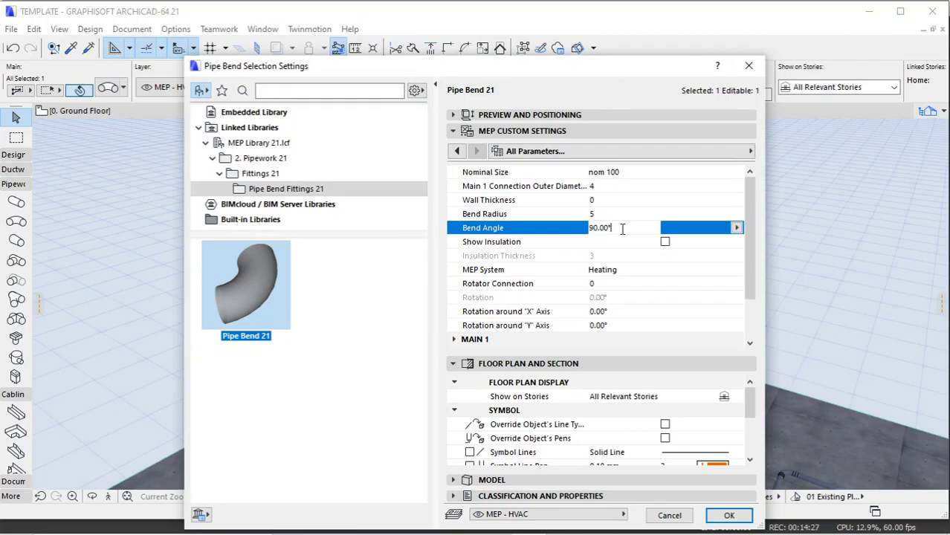
left_click(614, 312)
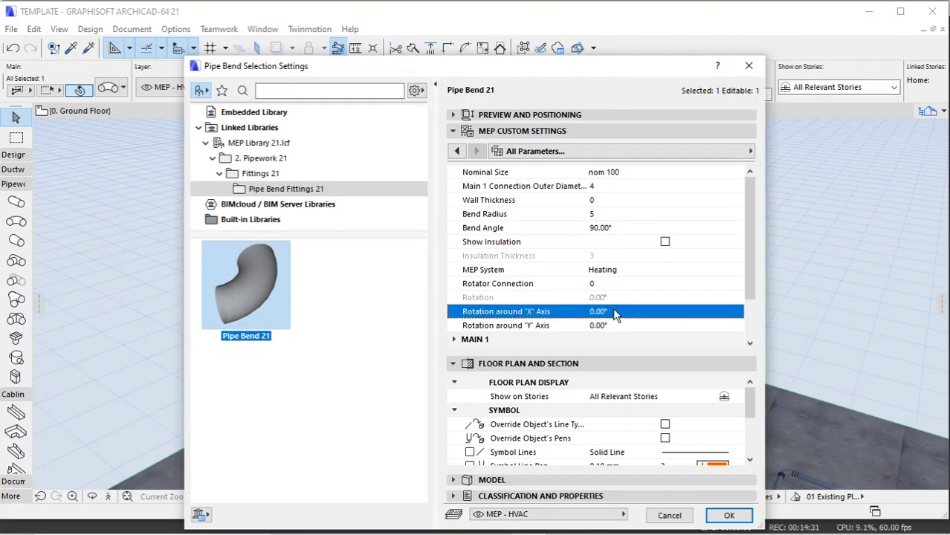
left_click(734, 312)
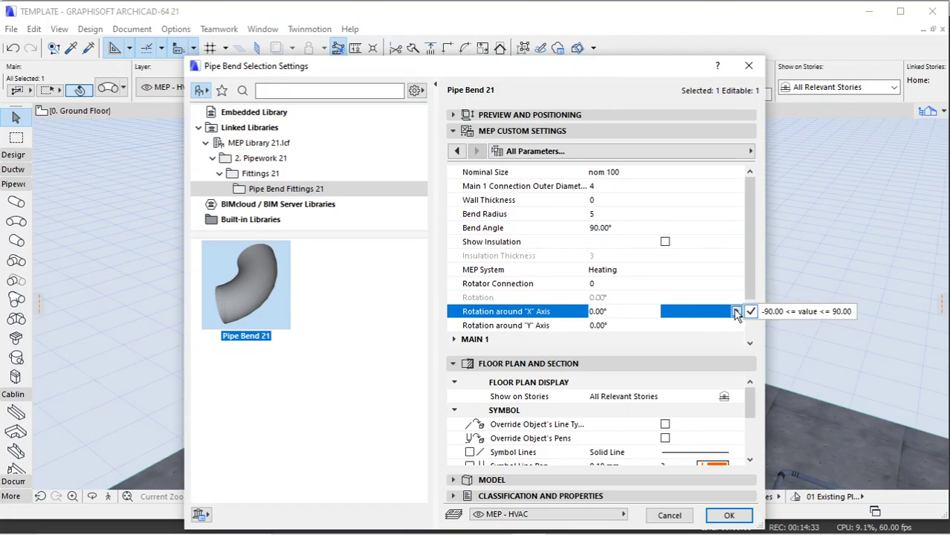
left_click(645, 312)
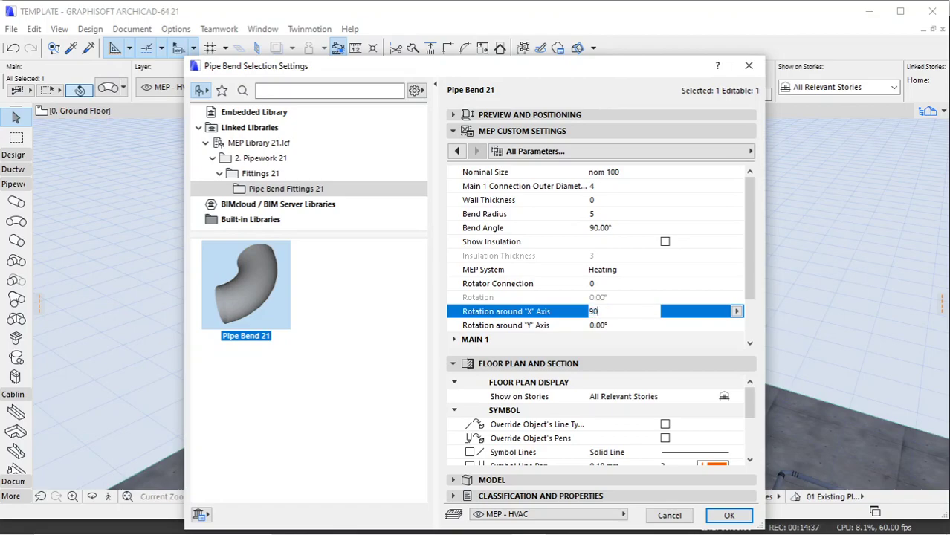
key("Return")
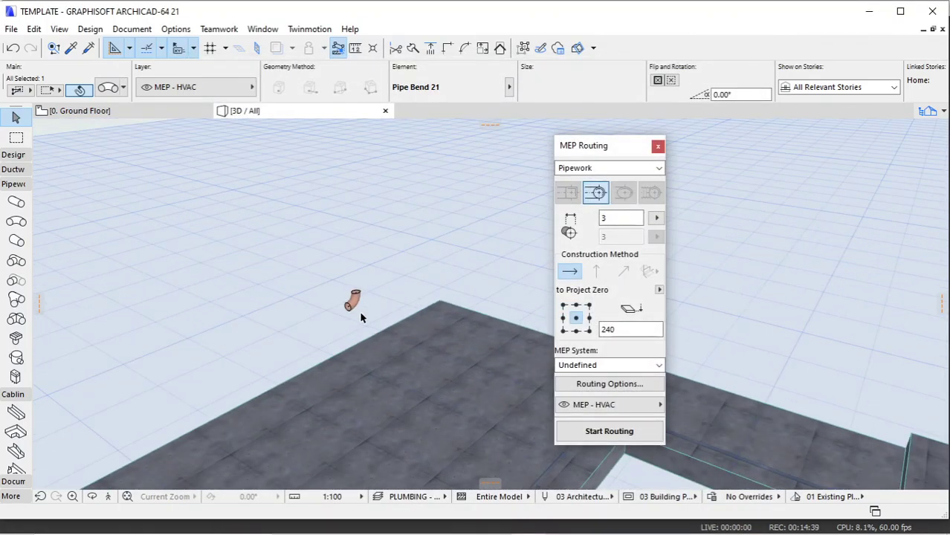
Rotate the pipe bend horizontally about the center of its lower opening to an orientation of 270°.
scroll(361, 317, "up", 3)
scroll(349, 268, "up", 3)
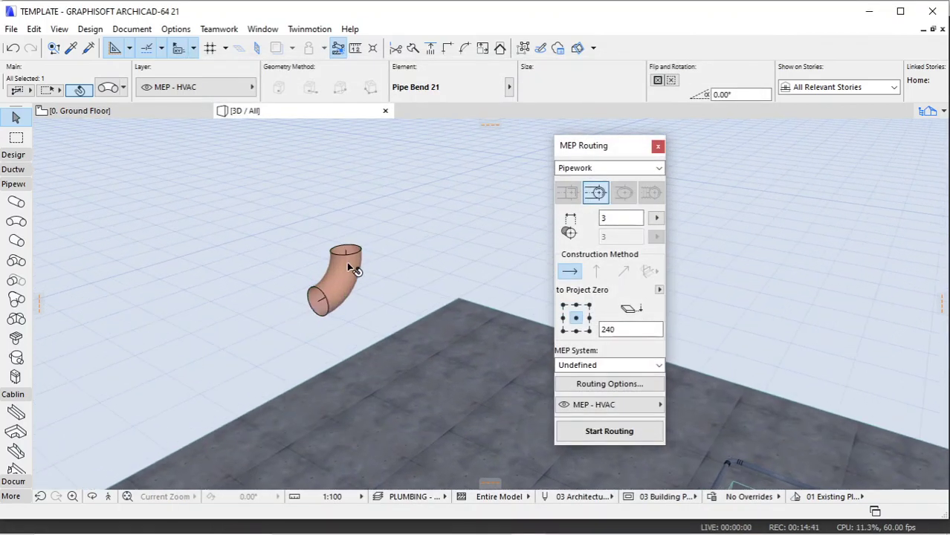
left_click(310, 318)
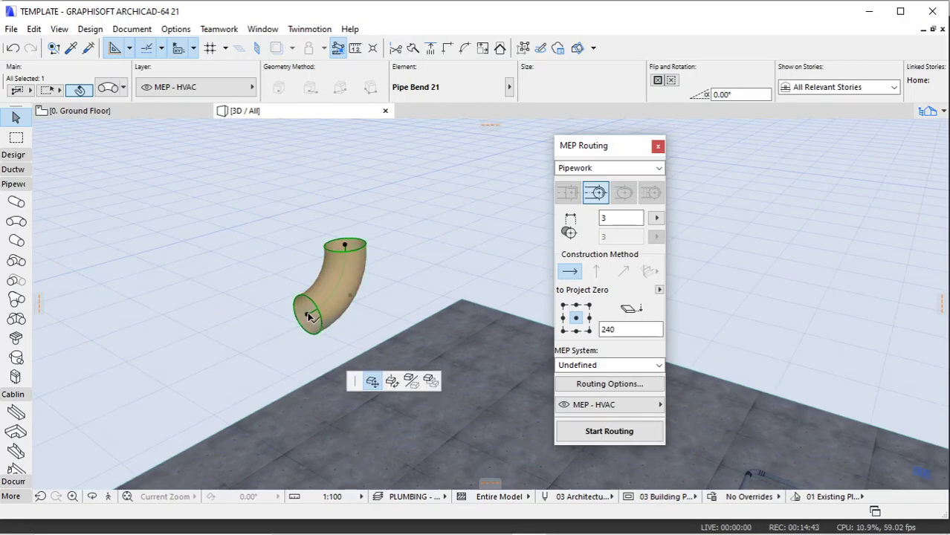
left_click(78, 124)
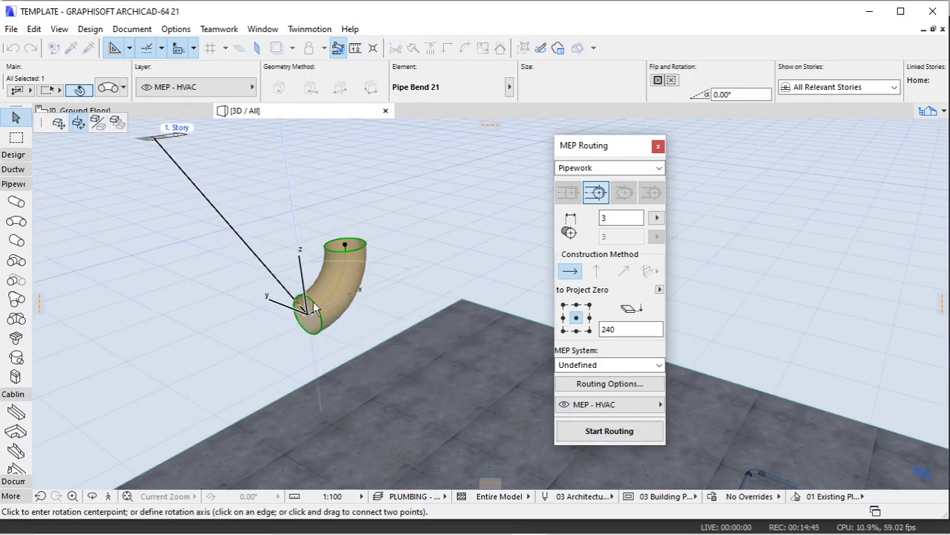
left_click(308, 314)
left_click(396, 272)
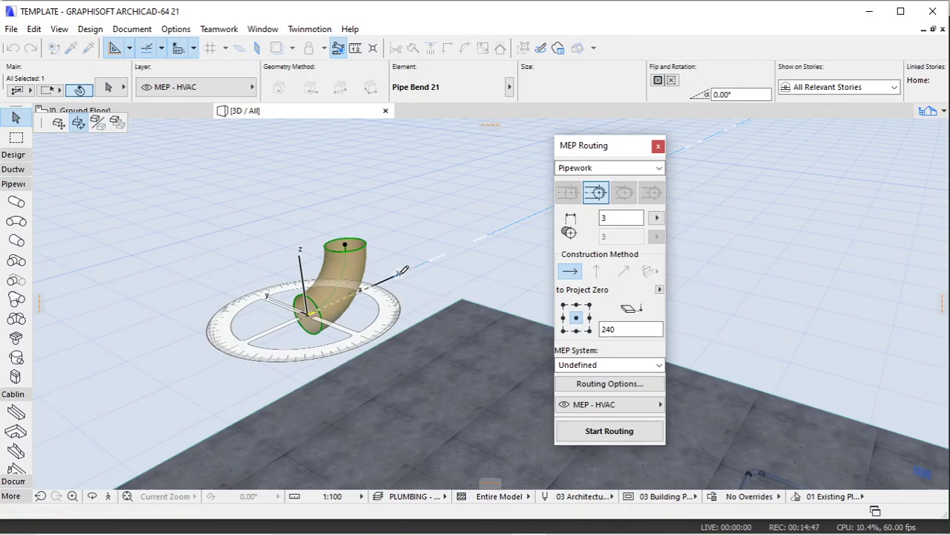
left_click(394, 354)
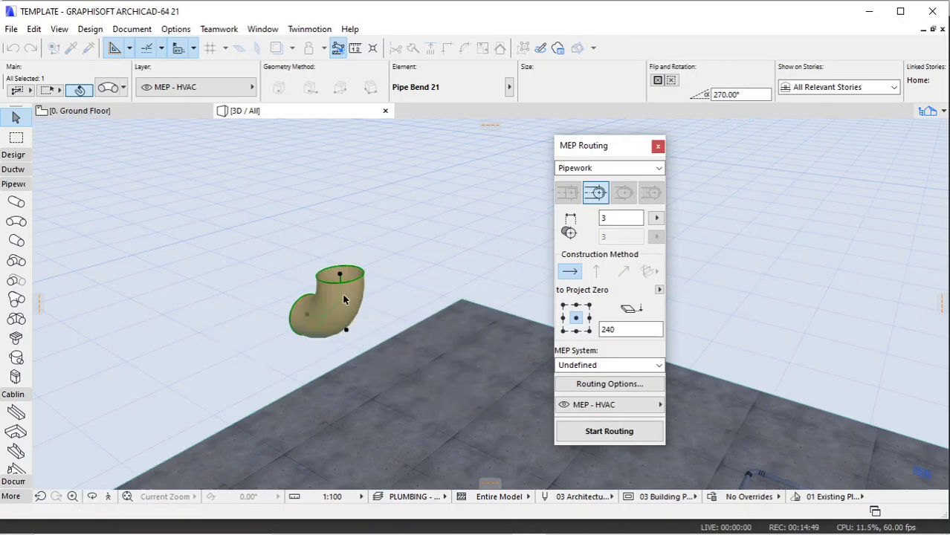
left_click(309, 314)
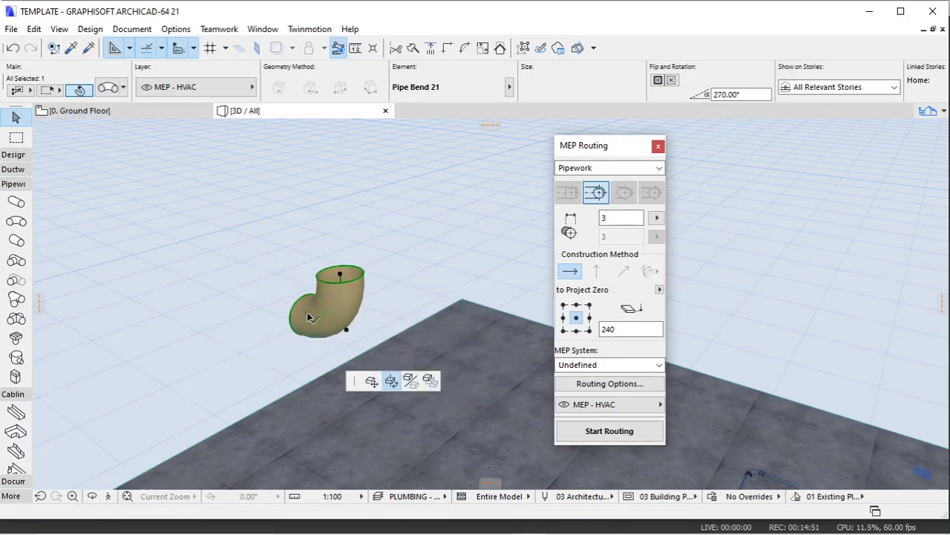
key("ctrl+e")
left_click(308, 313)
key("Escape")
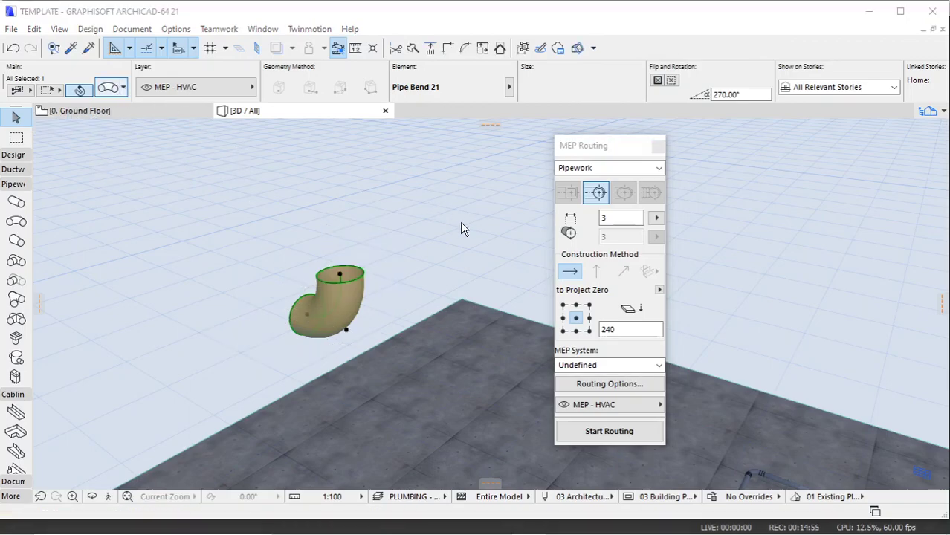
Change the pipe bend's rotation around the Y axis so that one opening faces straight down.
key("ctrl+t")
left_click(617, 326)
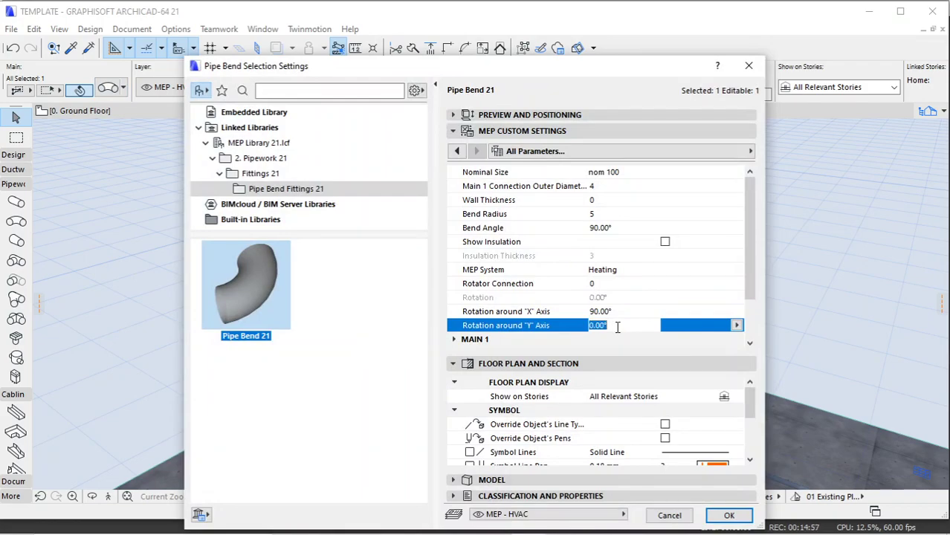
key("Return")
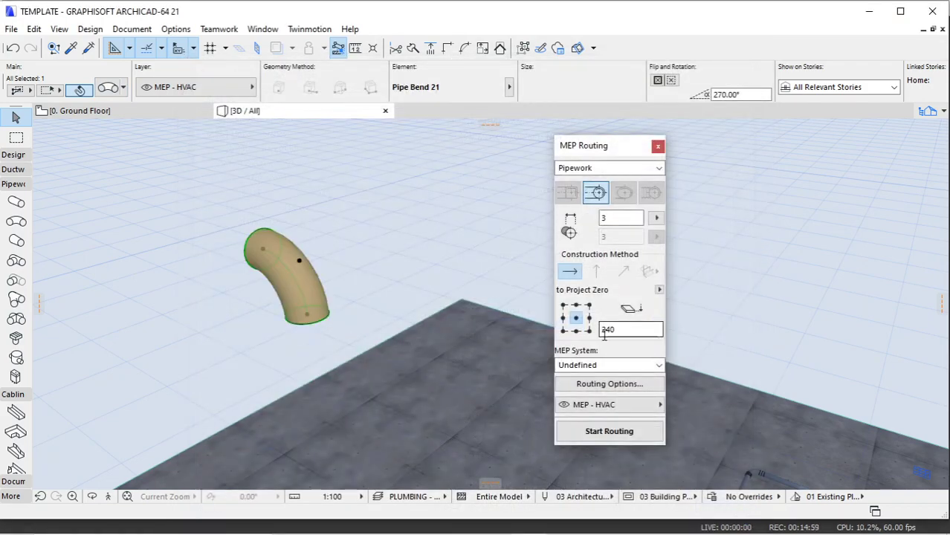
Move the pipe bend by the center of its upper opening onto the sink's lower outlet.
left_click(263, 250)
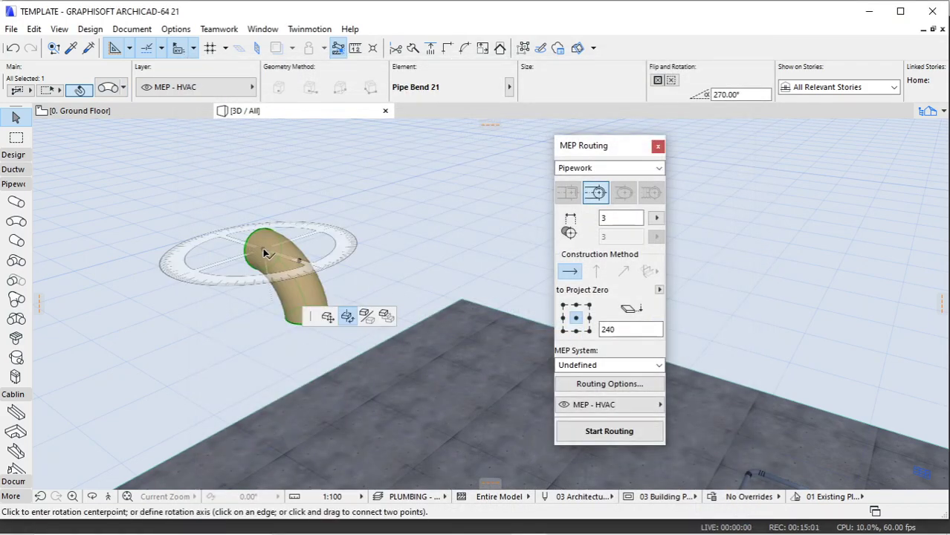
left_click(60, 125)
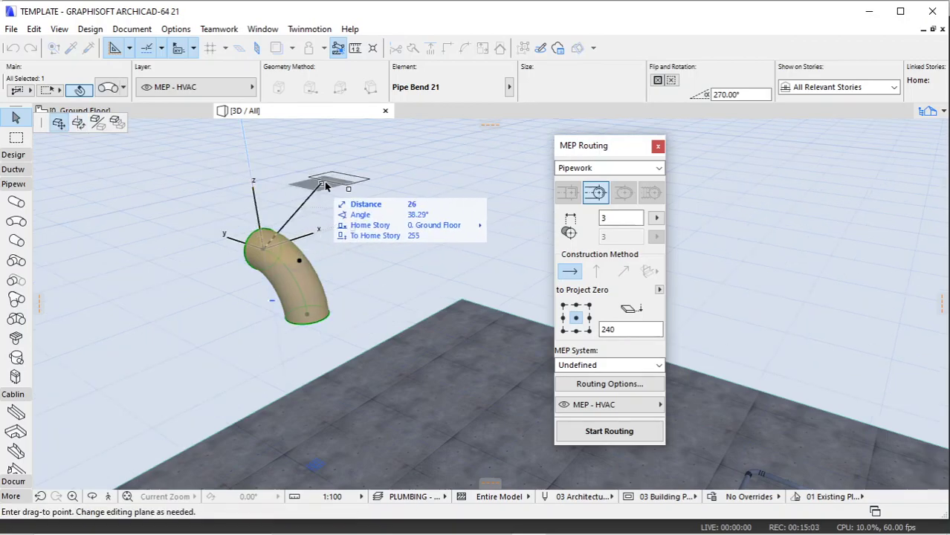
scroll(328, 189, "down", 8)
scroll(350, 351, "up", 5)
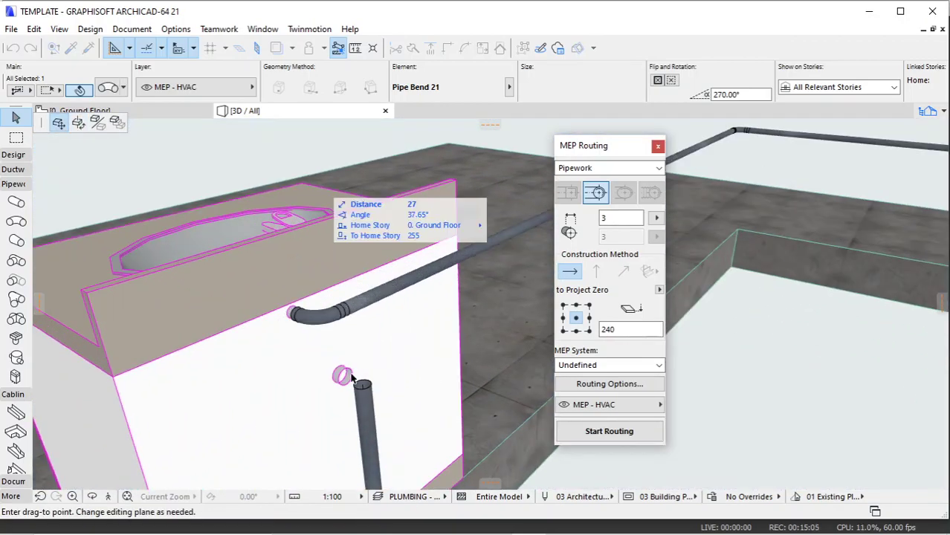
left_click(358, 364)
Shorten the vertical pipe from its upper end to a length of about 92, so it ends below the pipe bend.
scroll(383, 363, "up", 5)
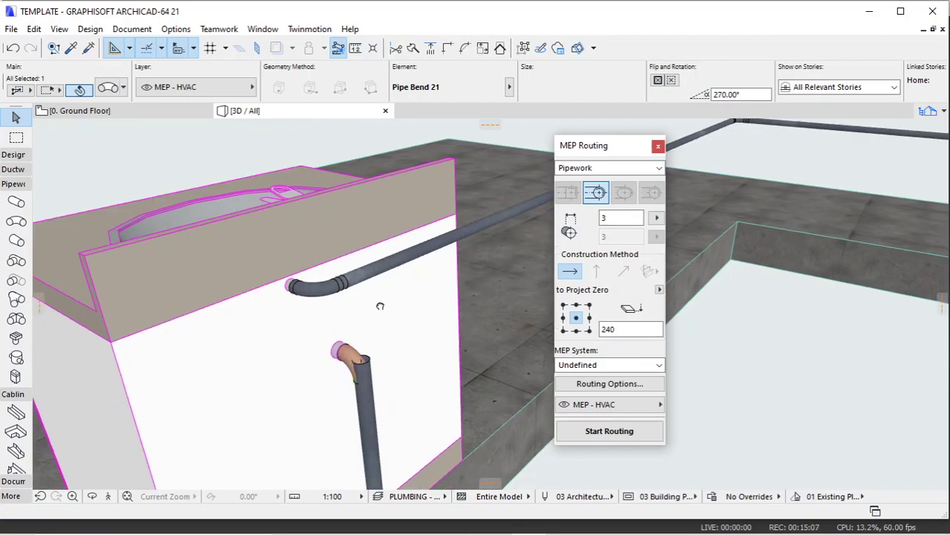
left_click(353, 327)
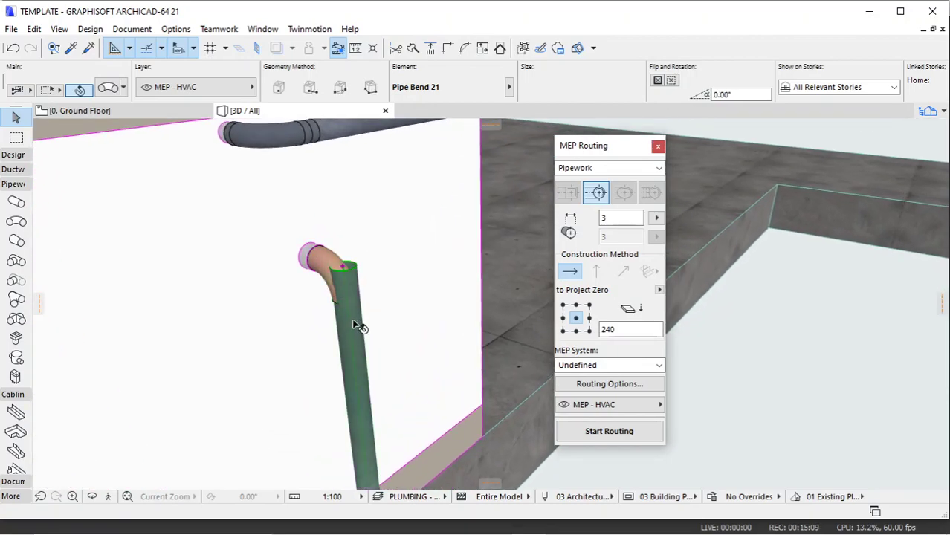
left_click(342, 263)
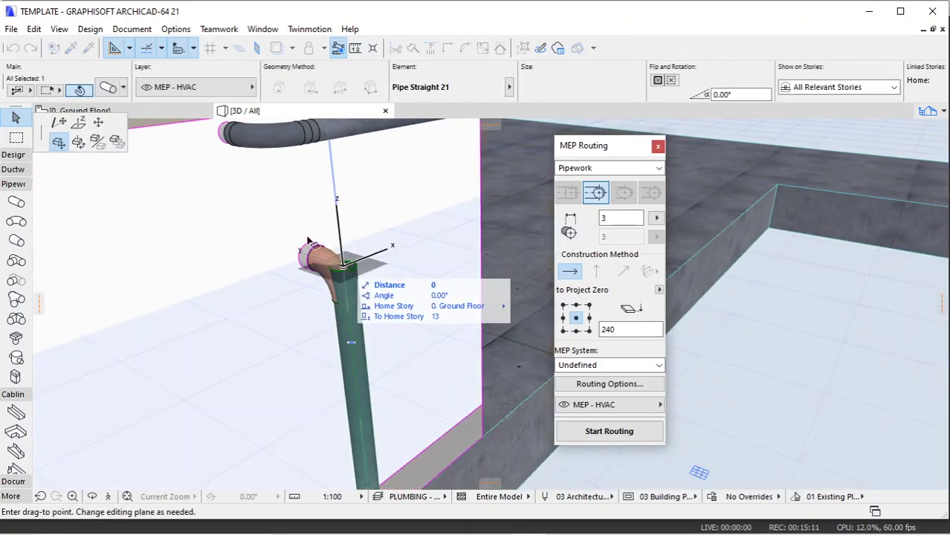
left_click(60, 125)
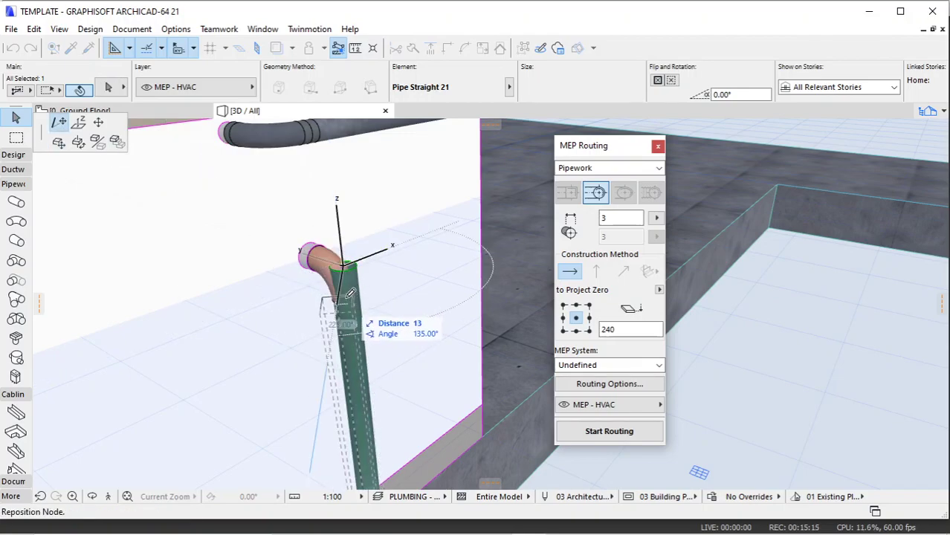
left_click(99, 122)
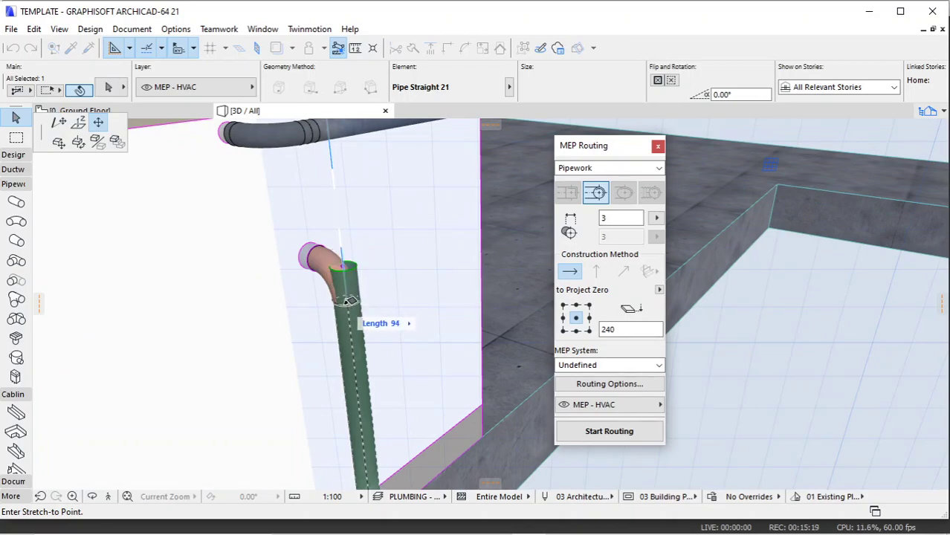
left_click(356, 313)
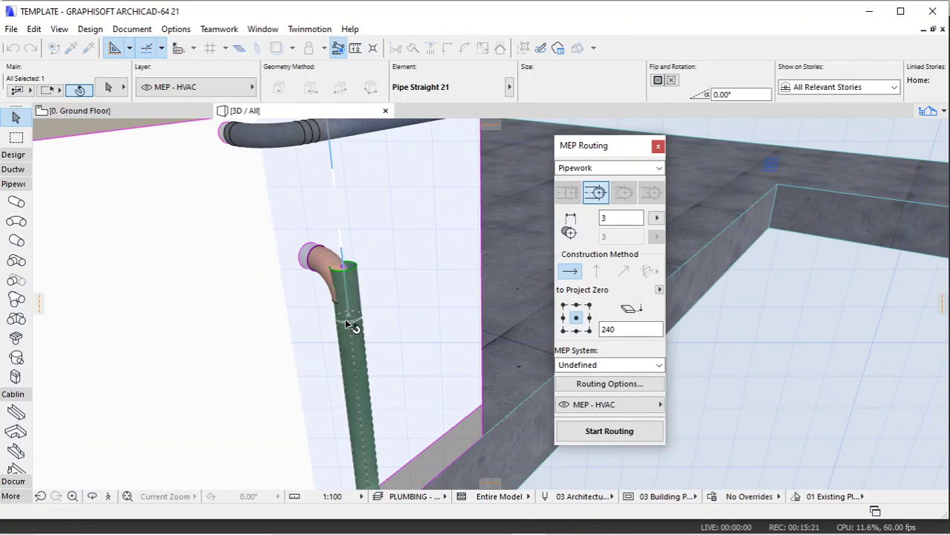
Stretch the top of the vertical pipe up to the lower opening of the pipe bend.
scroll(352, 326, "up", 5)
scroll(350, 330, "up", 2)
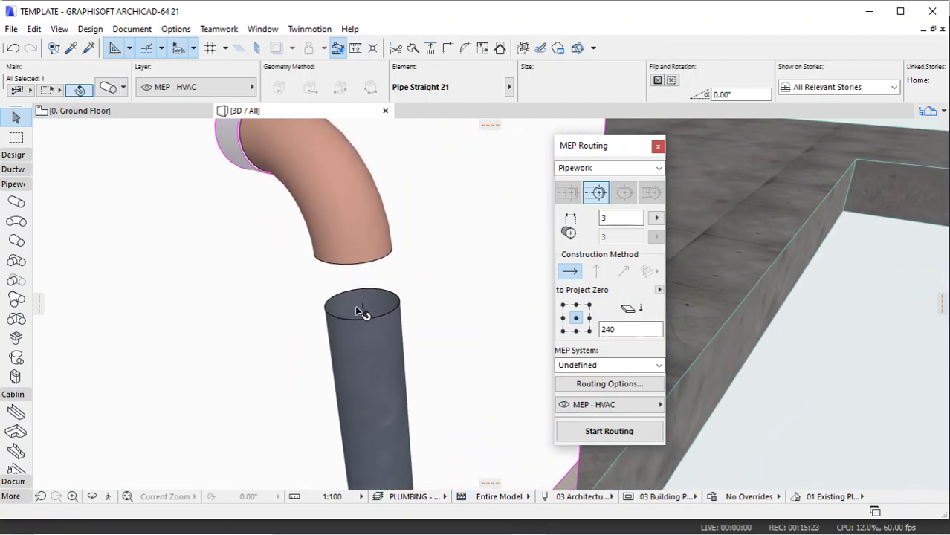
scroll(369, 301, "down", 5)
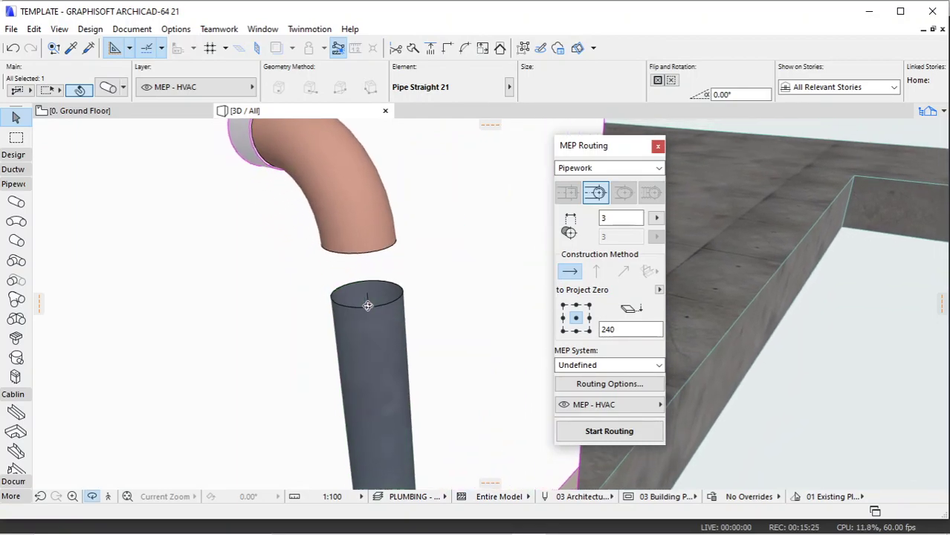
scroll(411, 243, "up", 2)
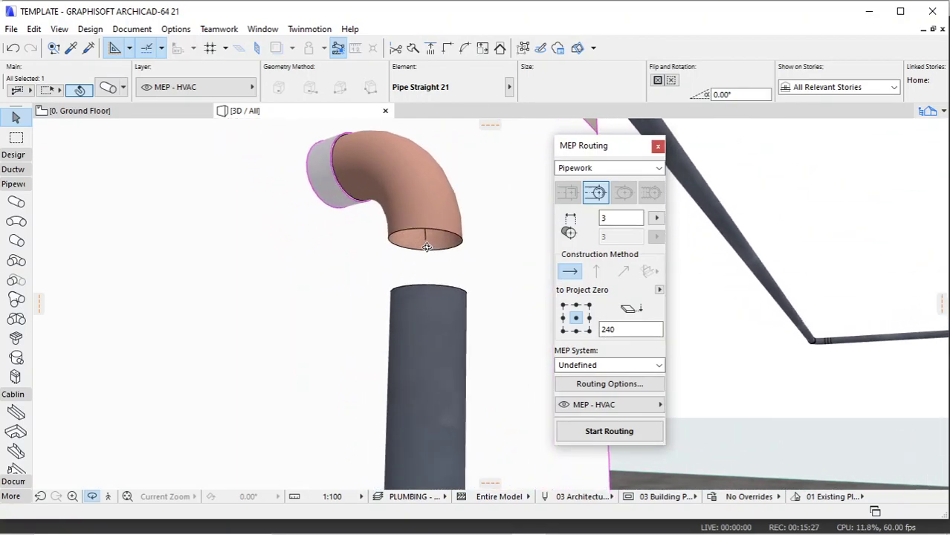
left_click(429, 292)
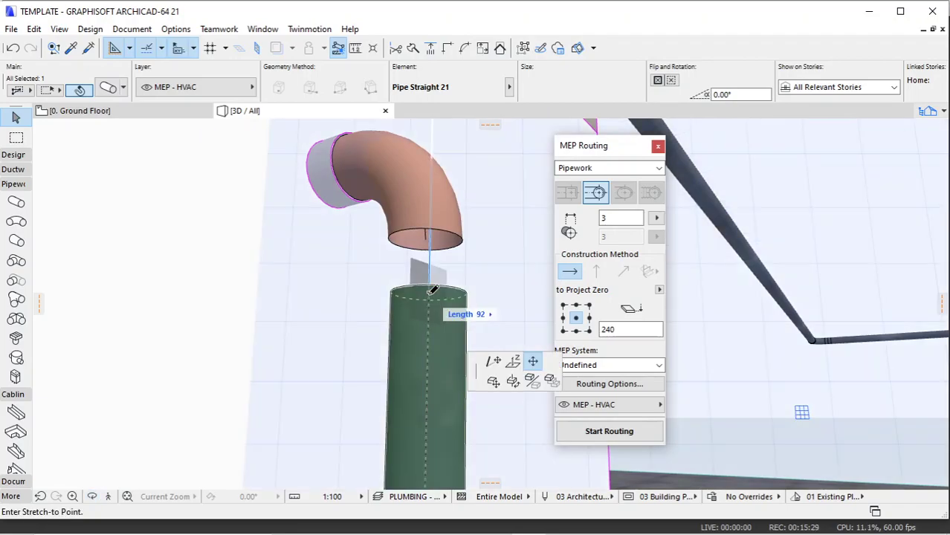
left_click(429, 234)
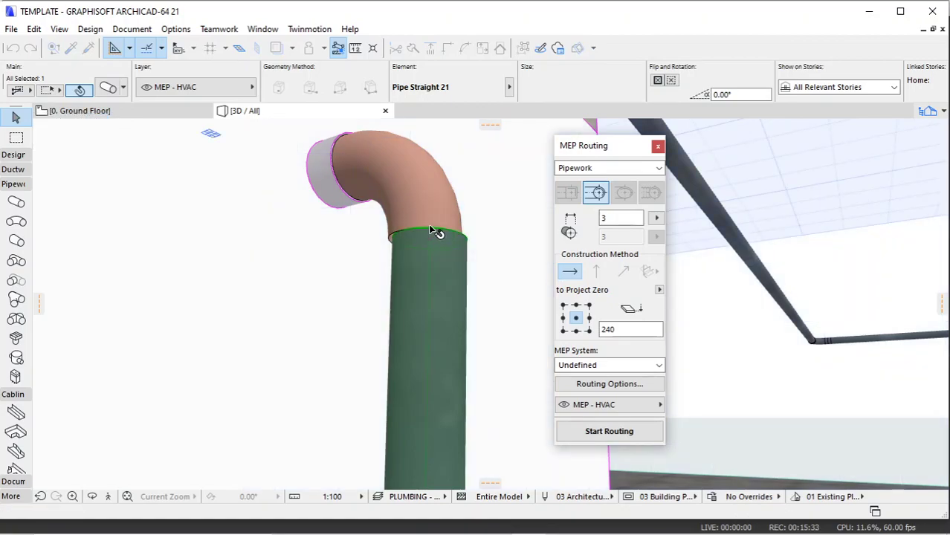
Move the vertical pipe by its top center to align it with the pipe bend's lower opening.
scroll(429, 231, "up", 3)
left_click(431, 253)
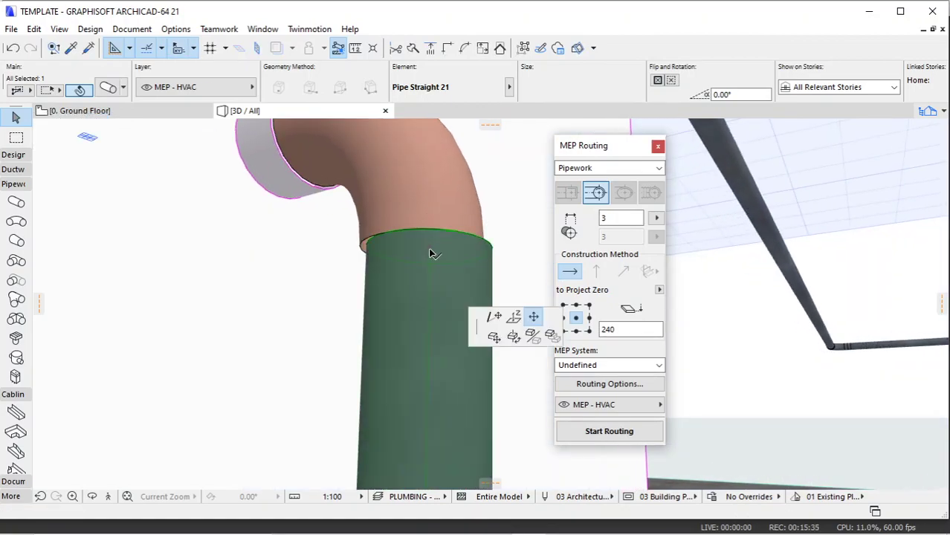
left_click(59, 142)
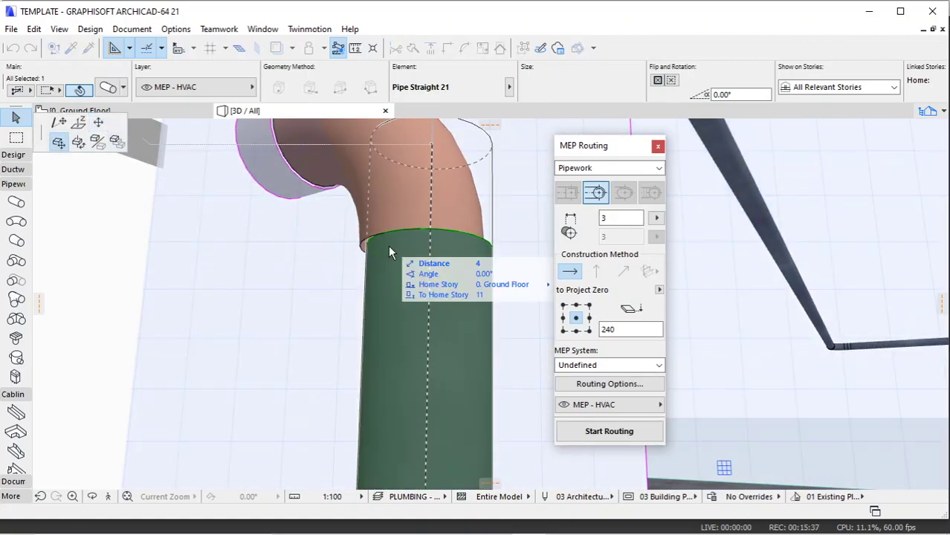
left_click(431, 250)
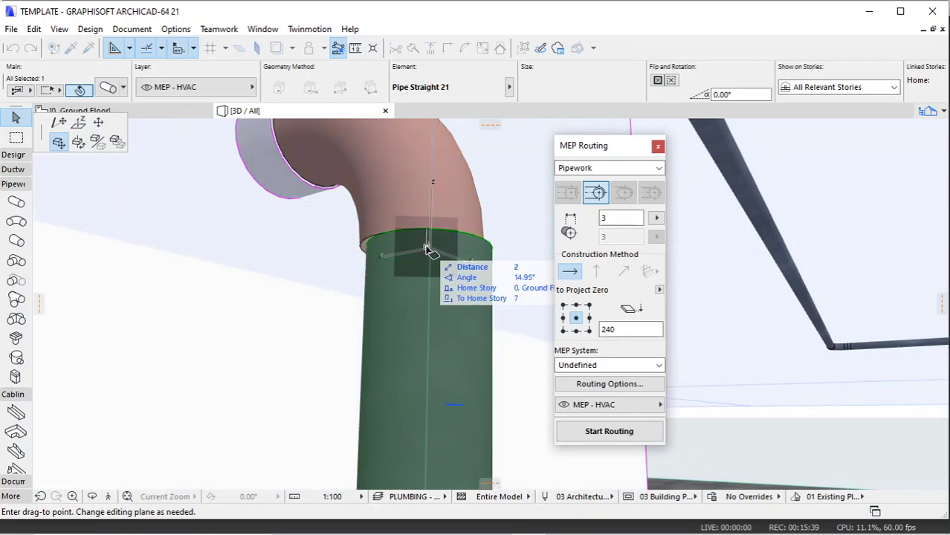